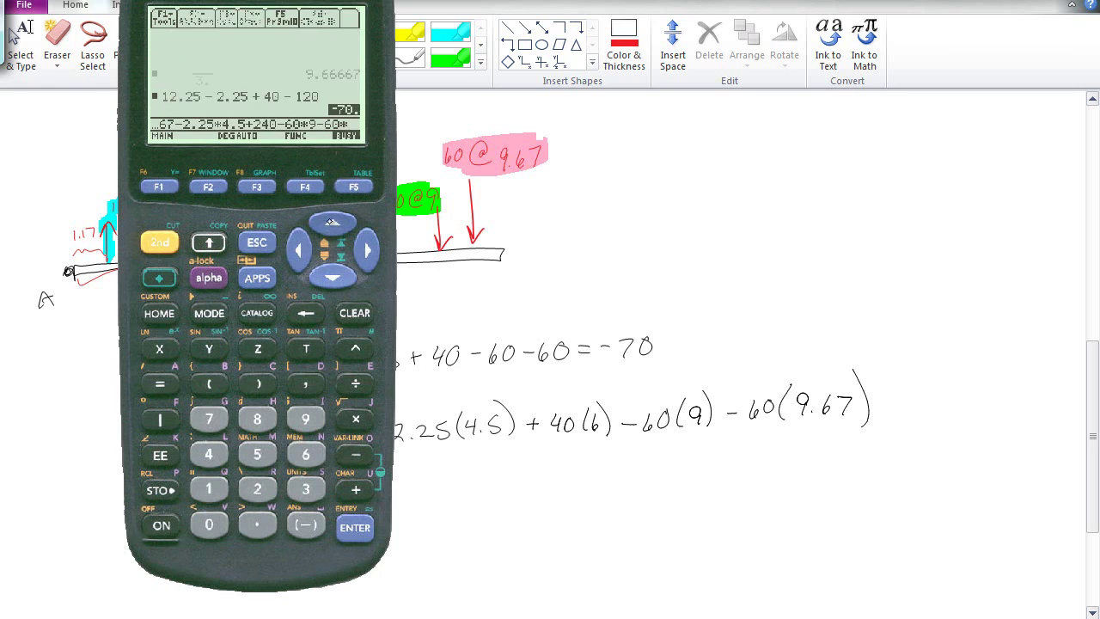
Evaluate the moment sum on the calculator, reusing the earlier 9.66667 result as the last load's distance.
click(334, 222)
click(353, 526)
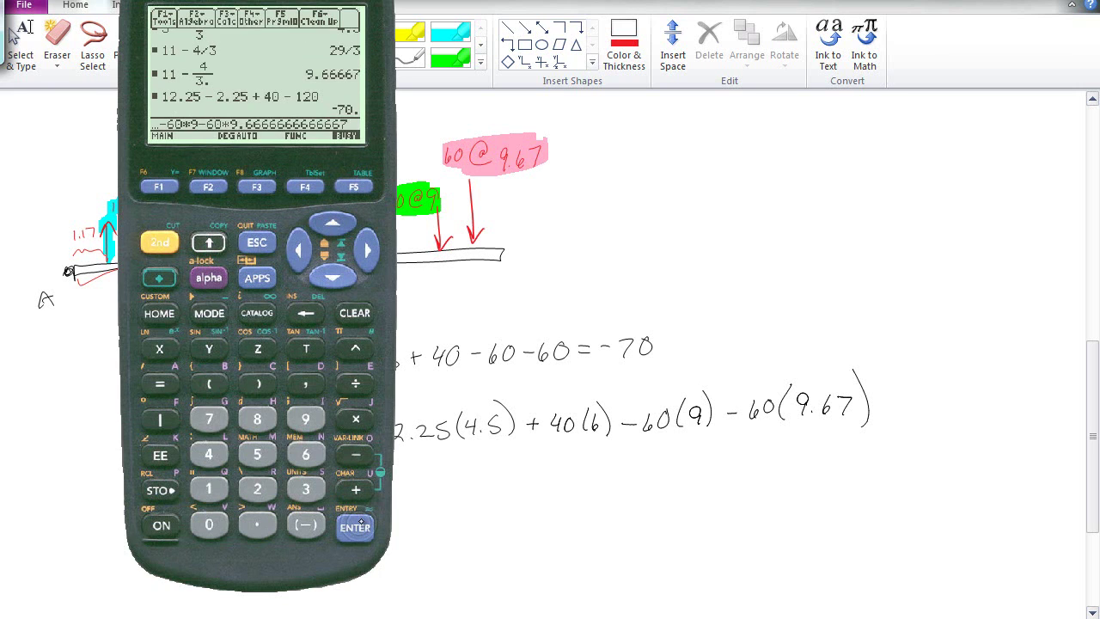
click(355, 526)
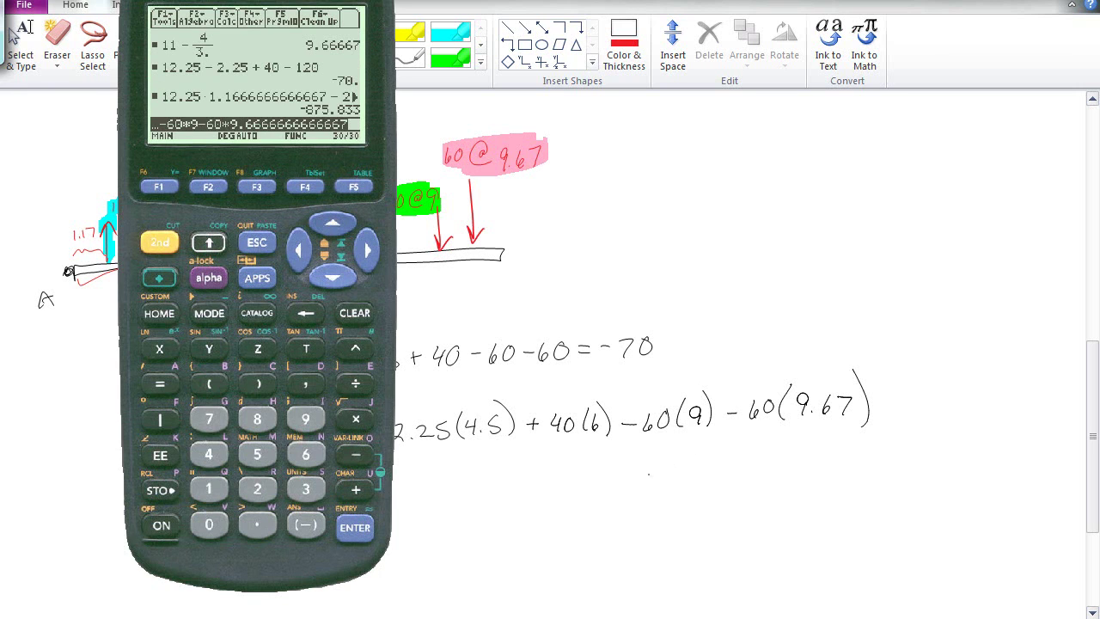
Write the moment sum as −876 N·m in the notes, add N to the force sum of −70, and box both results.
click(643, 492)
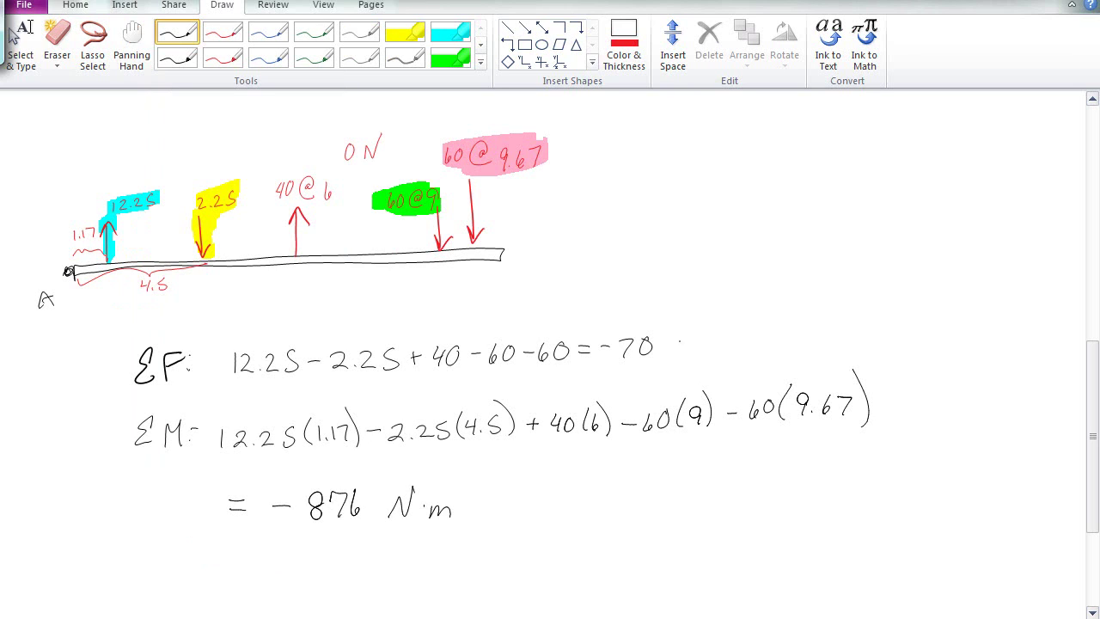
mouse_move(713, 318)
mouse_down()
mouse_move(649, 373)
mouse_move(583, 346)
mouse_up()
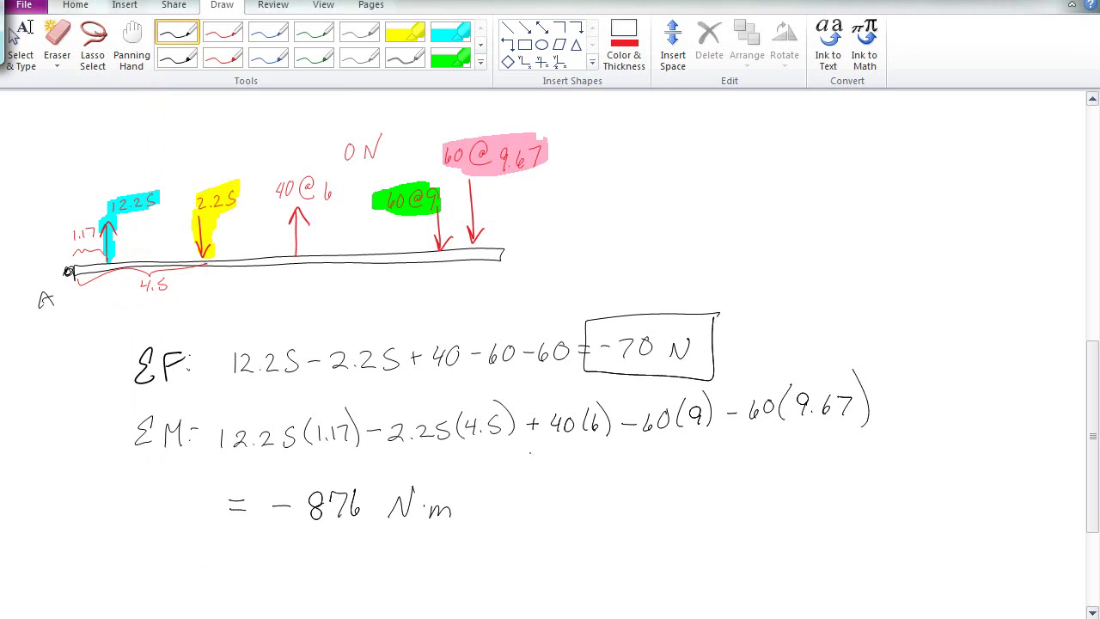
mouse_move(468, 455)
mouse_down()
mouse_move(486, 554)
mouse_move(249, 477)
mouse_move(491, 448)
mouse_up()
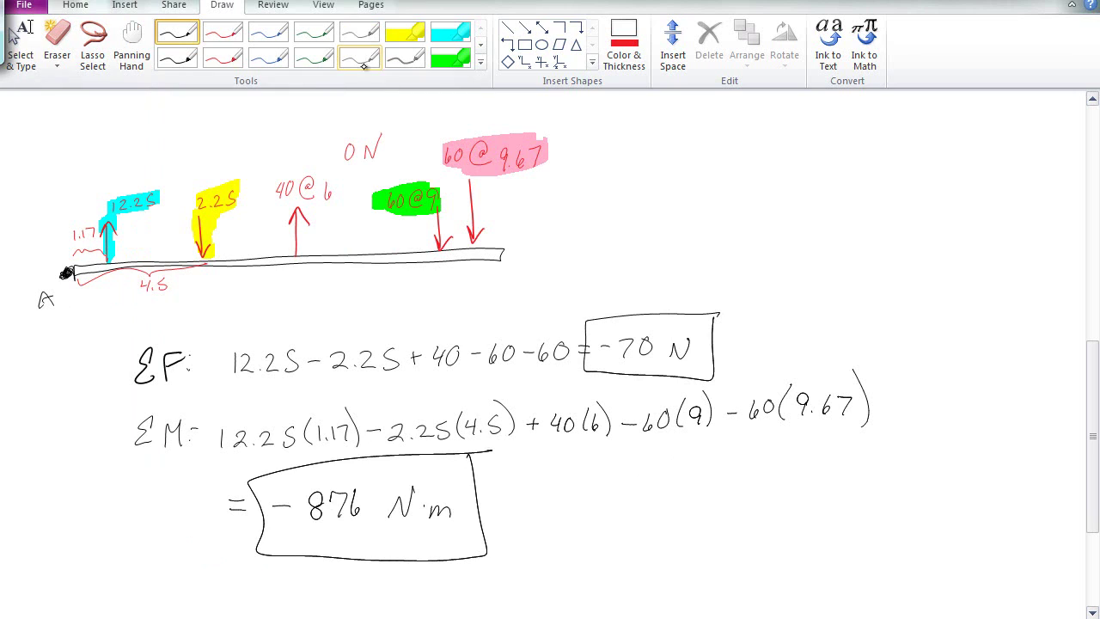
click(450, 57)
mouse_move(480, 502)
mouse_down()
mouse_move(288, 539)
mouse_move(329, 503)
mouse_move(519, 490)
mouse_move(509, 492)
mouse_move(636, 507)
mouse_up()
drag(597, 550, 567, 515)
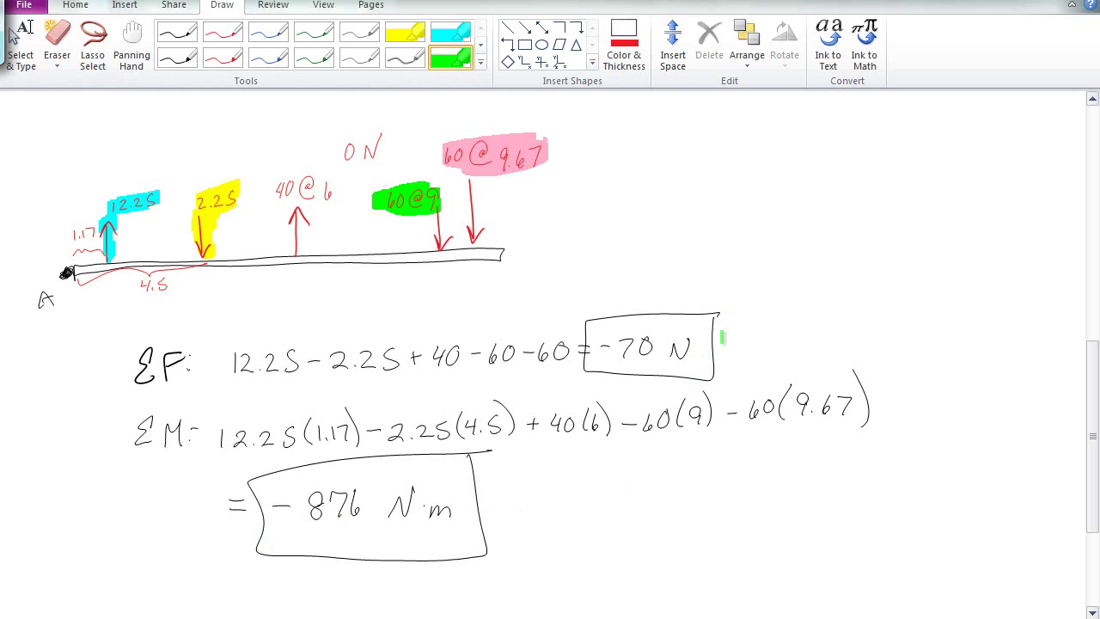
drag(751, 306, 754, 320)
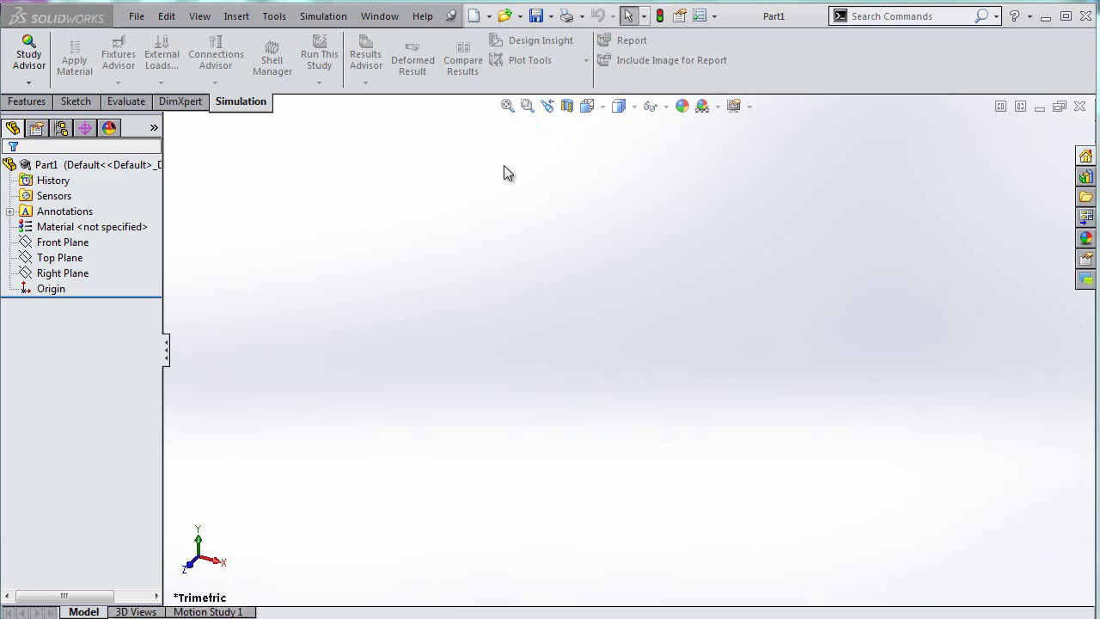
In SolidWorks, sketch a corner rectangle about 0.11 m by 0.02 m on the Front Plane, starting directly below the origin.
click(67, 244)
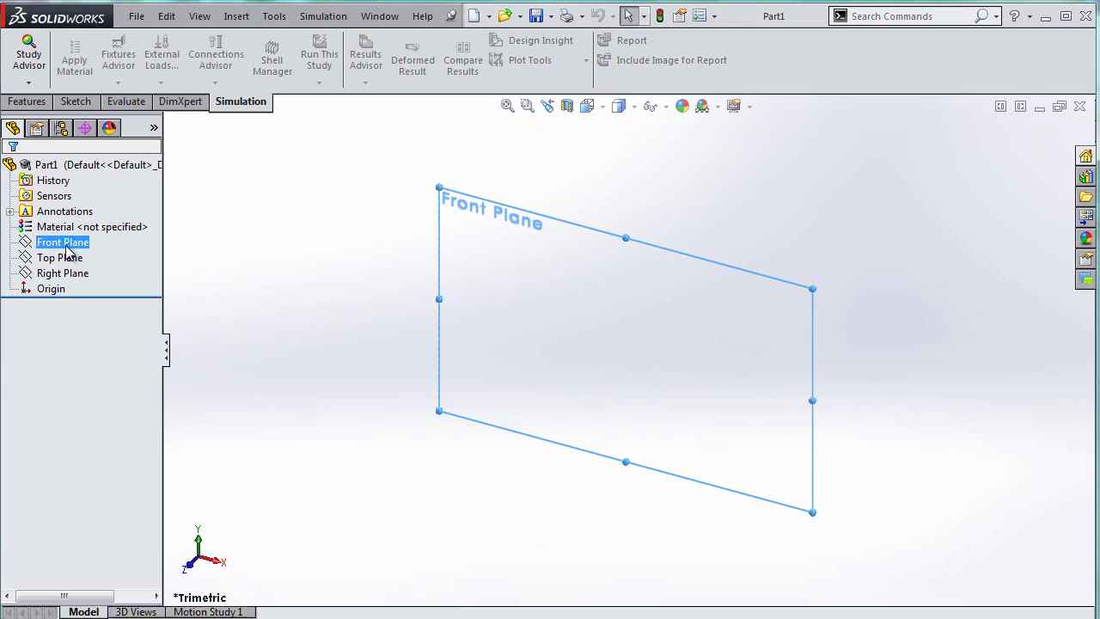
right_click(68, 250)
click(78, 222)
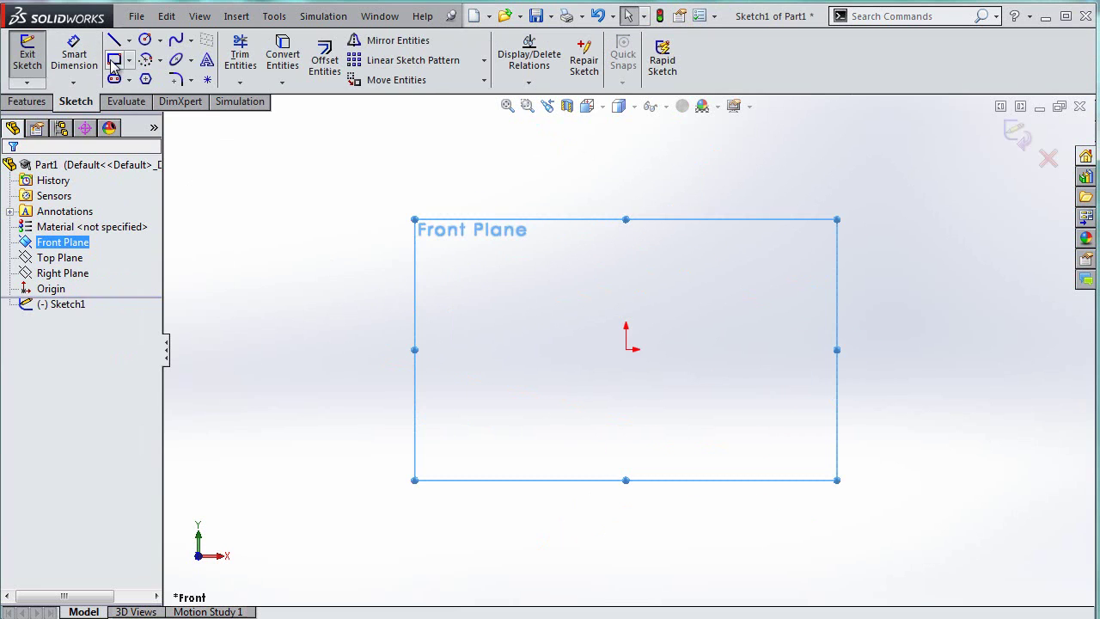
click(114, 60)
click(625, 367)
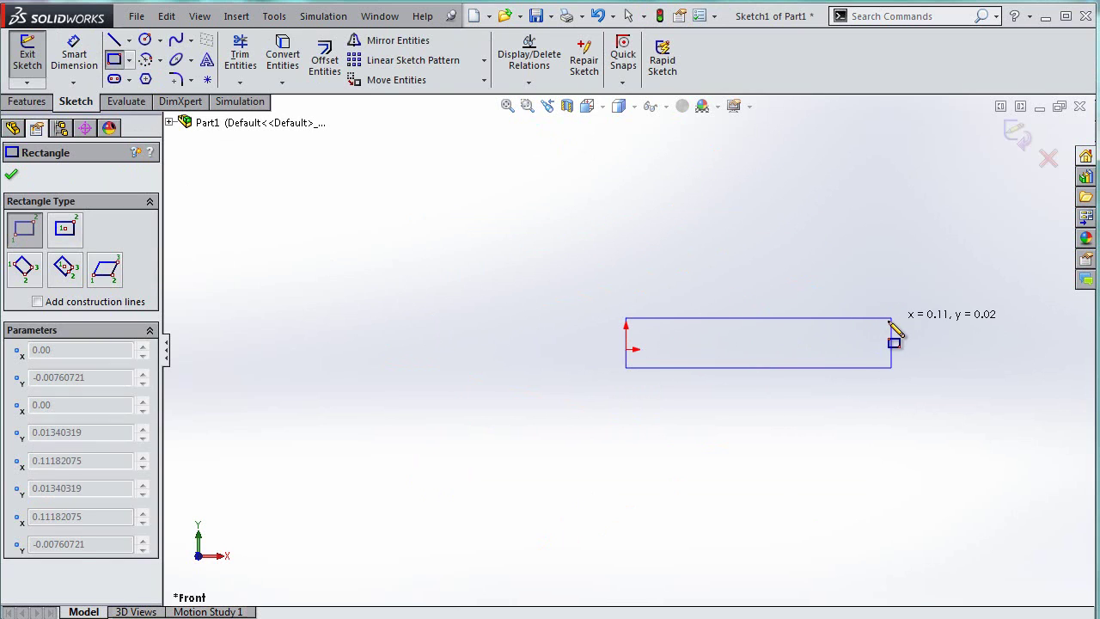
click(891, 319)
Dimension the rectangle with a height of 0.10 m and a length of 11 m.
click(74, 53)
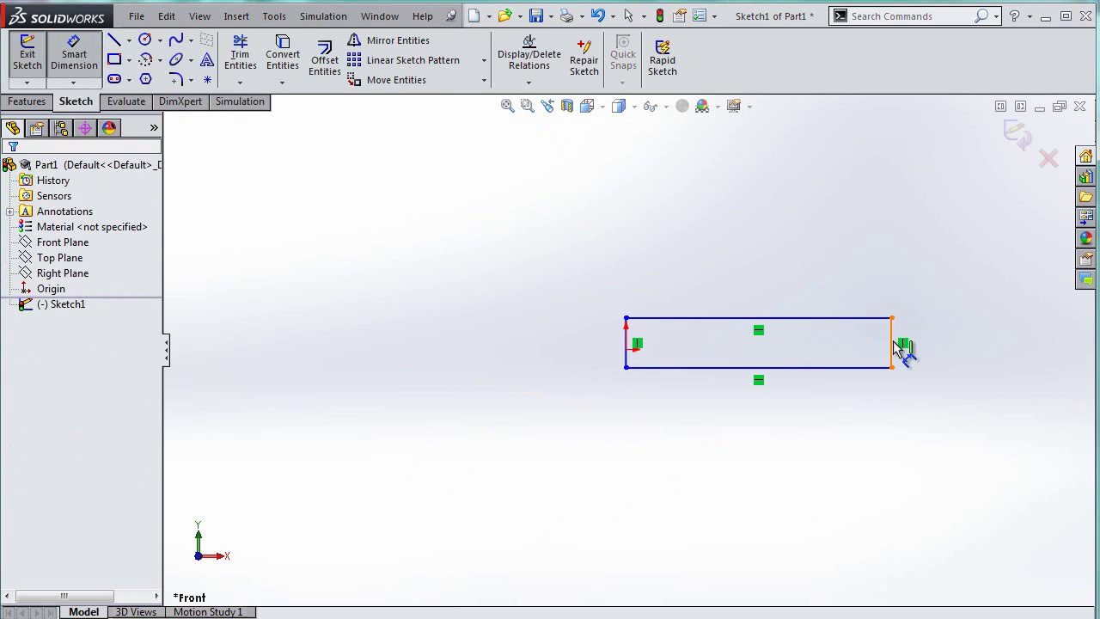
click(892, 347)
click(928, 354)
key(Return)
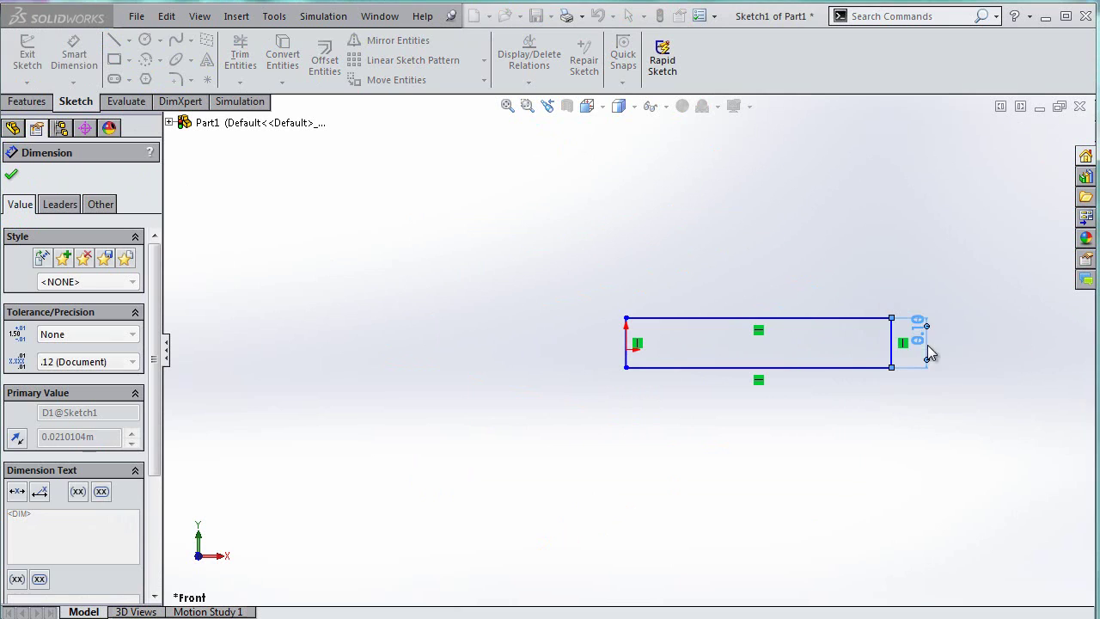
click(816, 318)
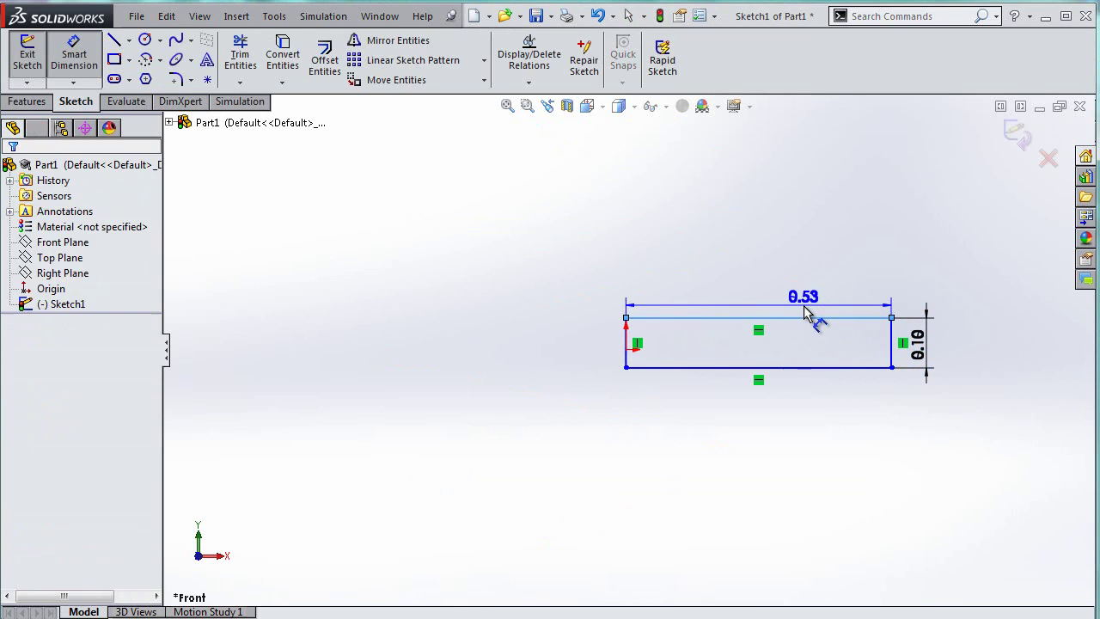
click(804, 305)
text(11)
key(Return)
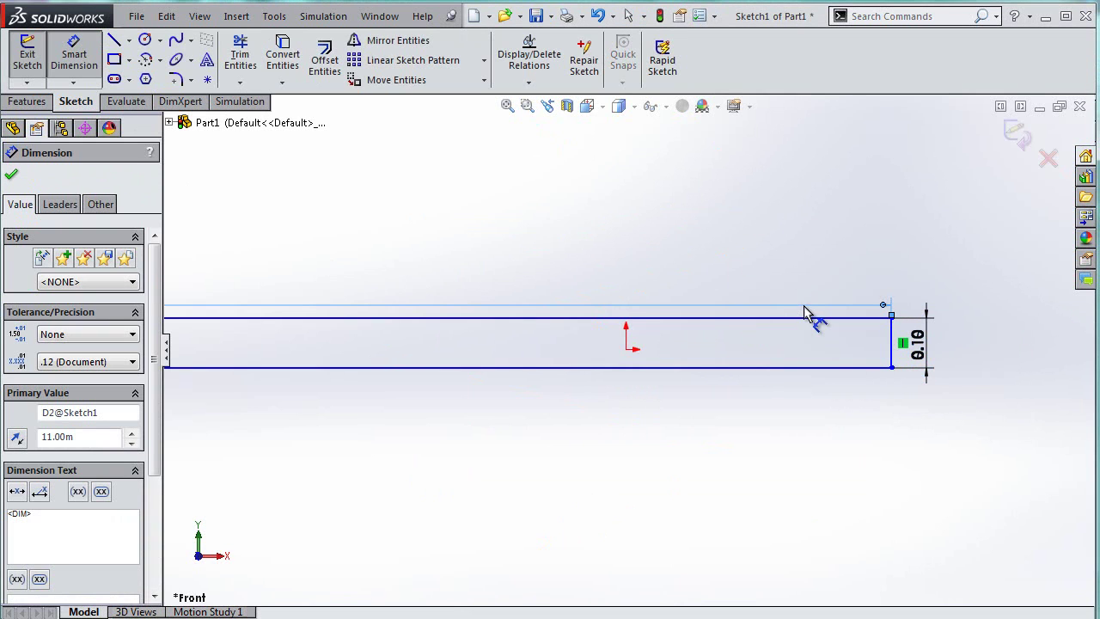
Place a sketch point at the midpoint of the rectangle's left edge.
key(f)
scroll(378, 331, down, 6)
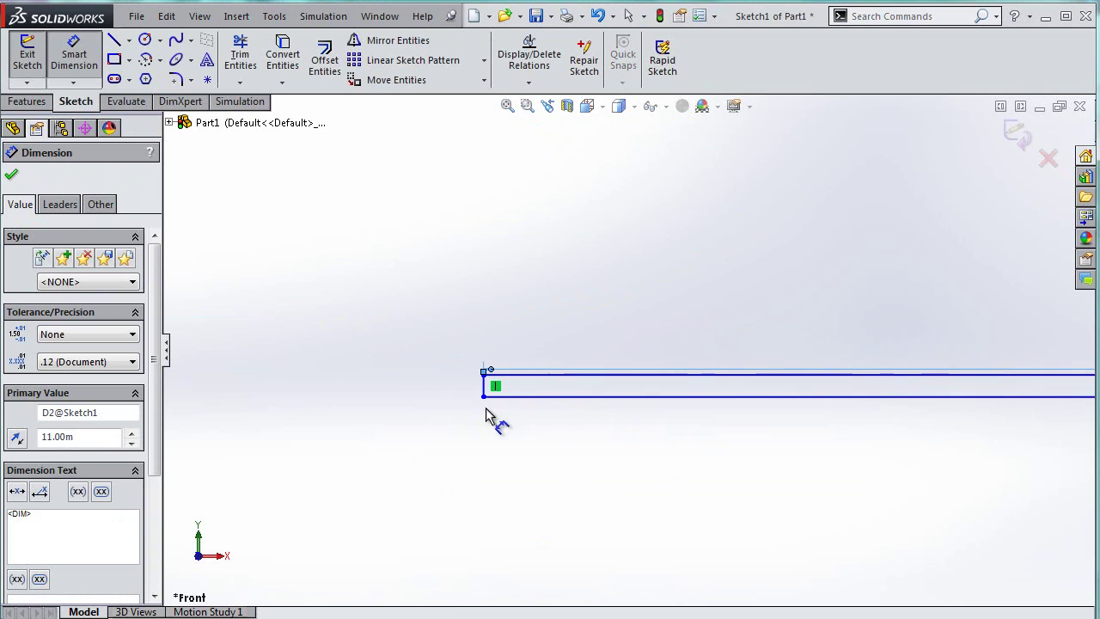
scroll(516, 425, down, 2)
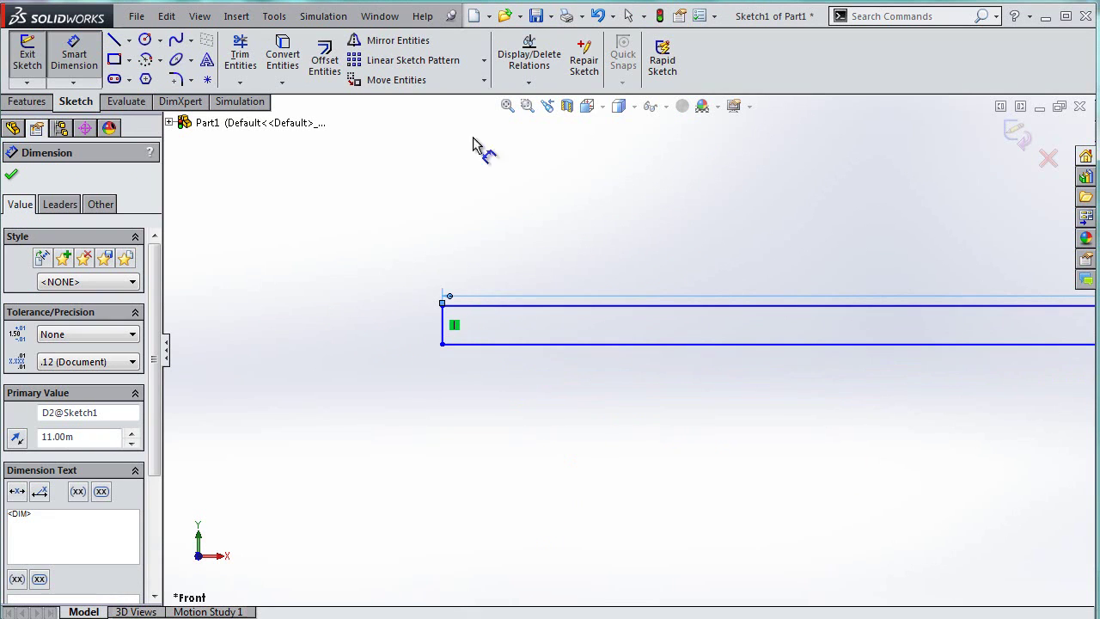
click(207, 79)
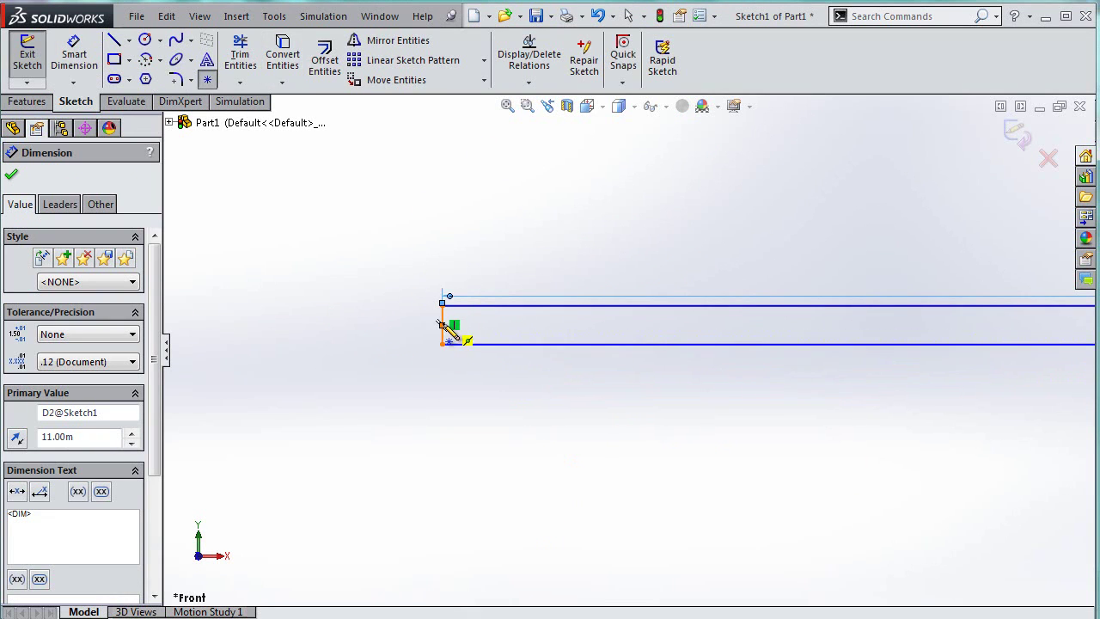
click(442, 325)
key(Escape)
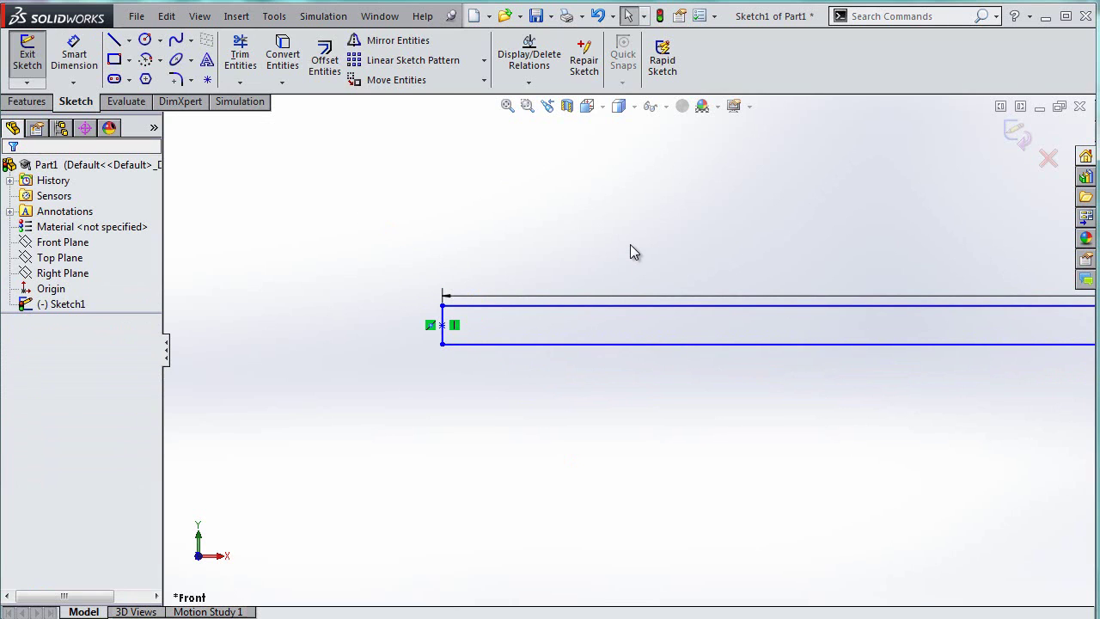
Make the left edge's midpoint coincident with the origin and exit the sketch.
key(f)
scroll(870, 387, down, 3)
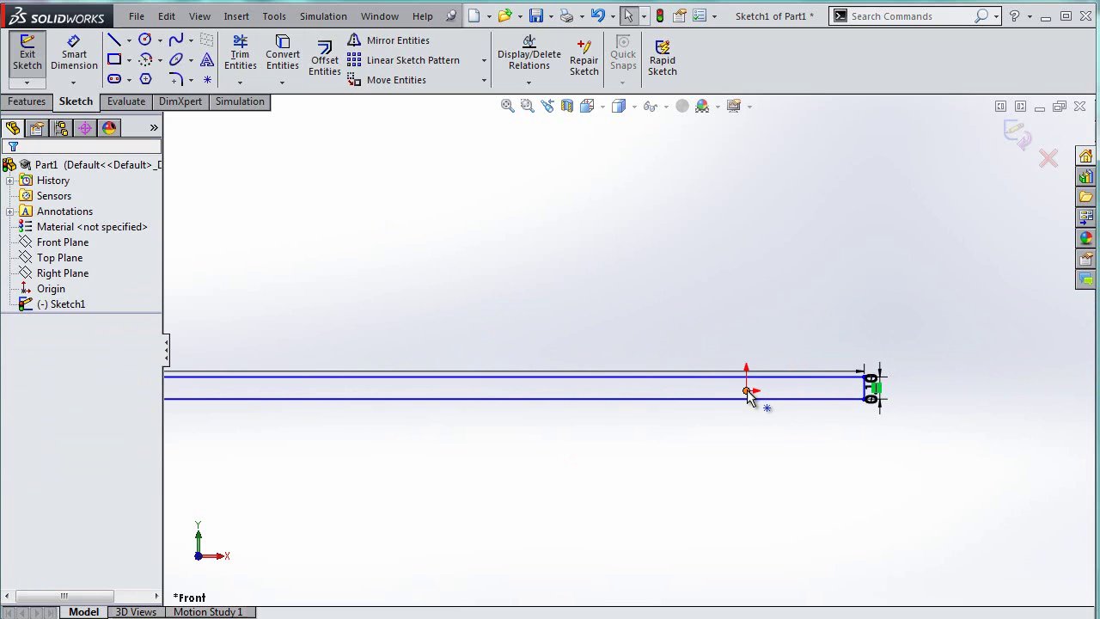
click(748, 391)
scroll(479, 437, up, 5)
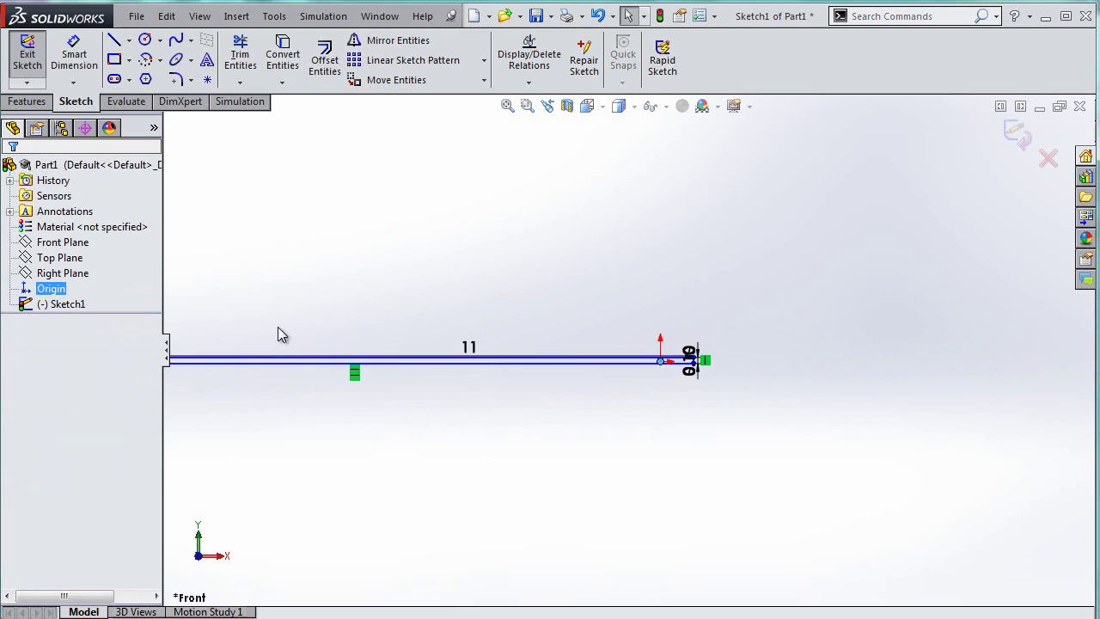
scroll(527, 354, down, 10)
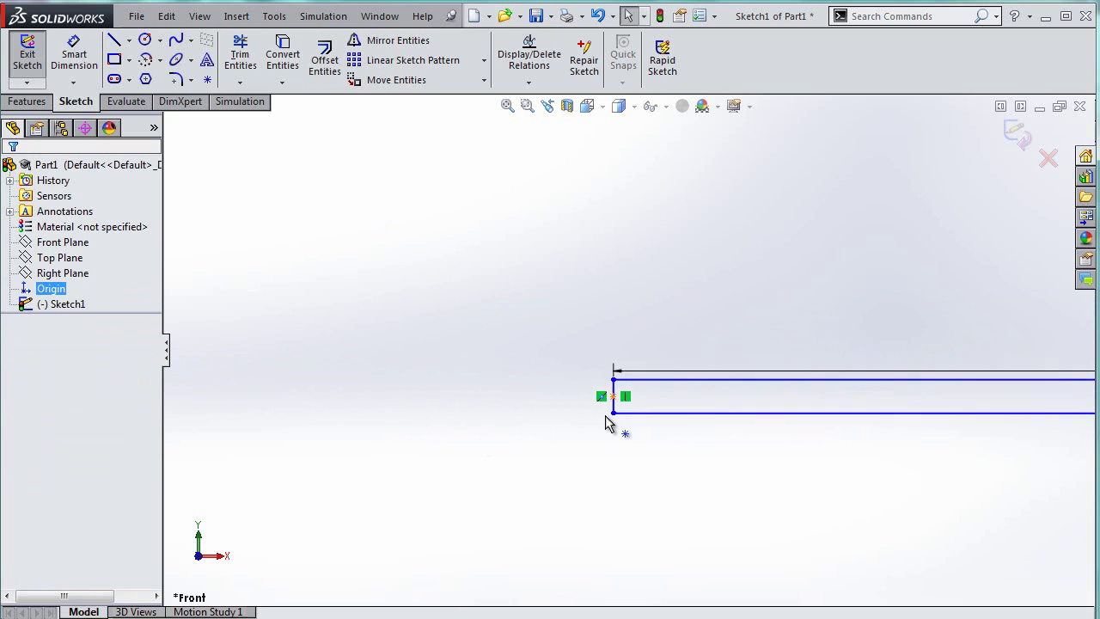
ctrl+click(617, 387)
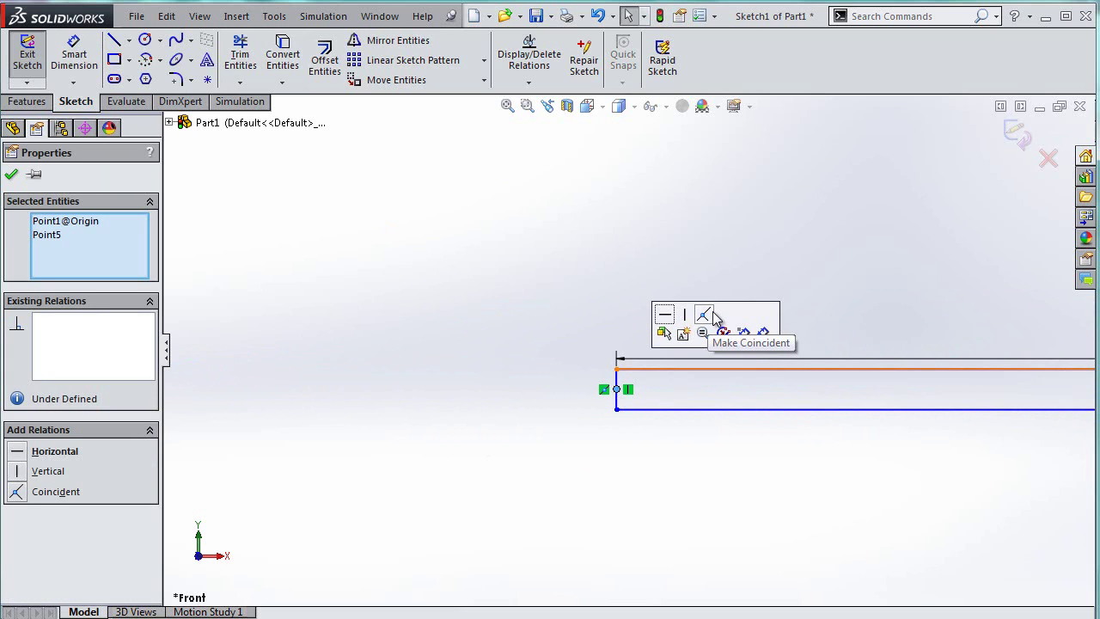
click(17, 495)
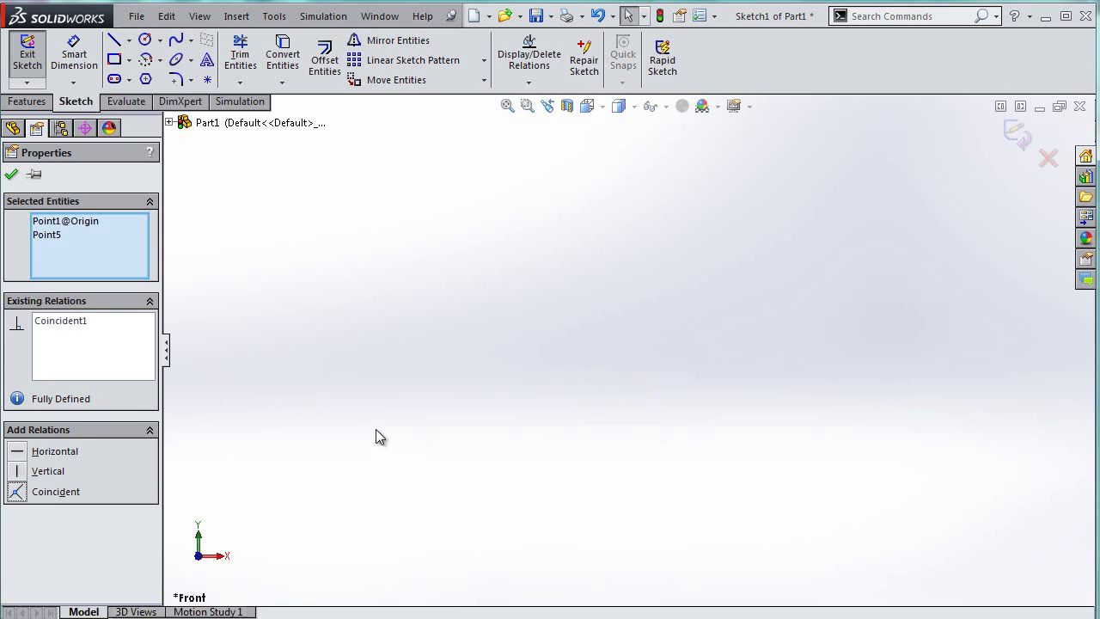
key(f)
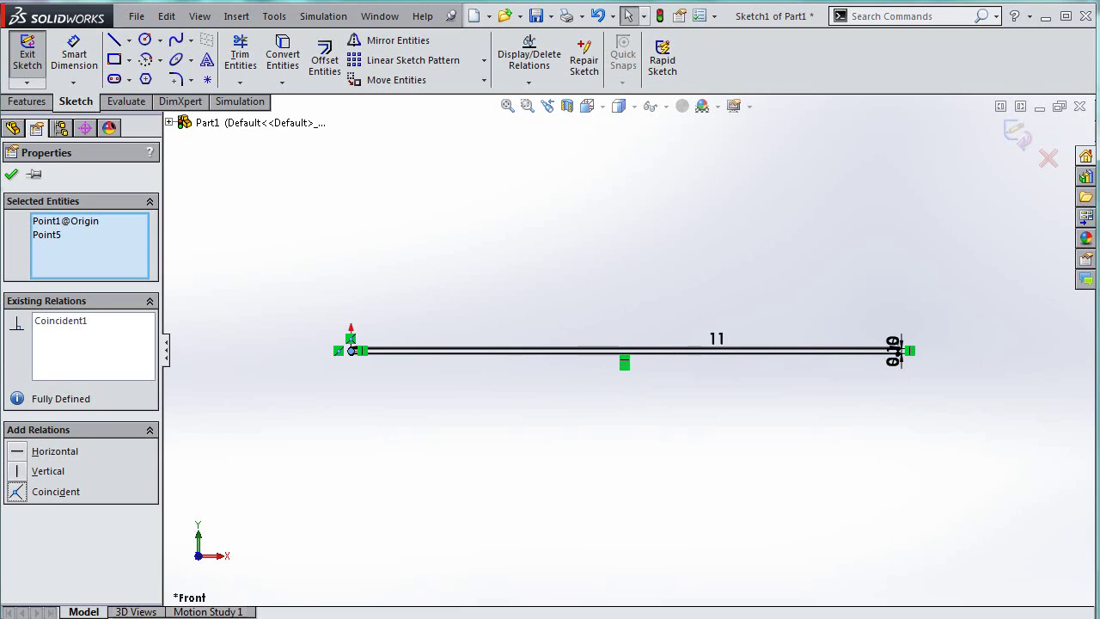
click(24, 51)
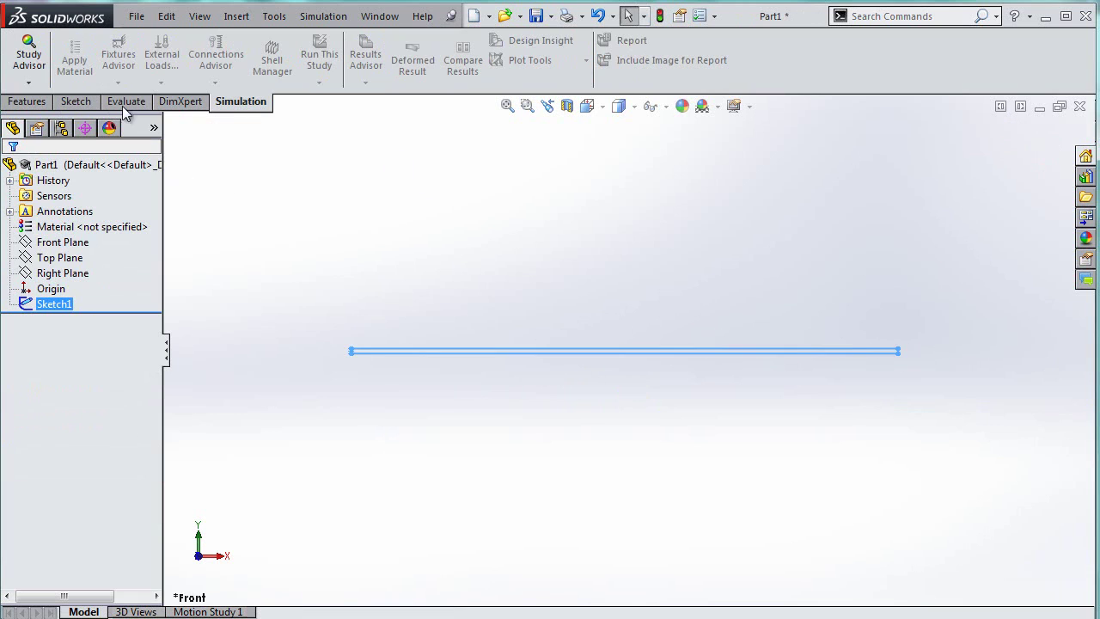
Extrude the rectangle as a boss with a blind depth of 0.05 m in each of the two directions.
click(26, 102)
click(34, 60)
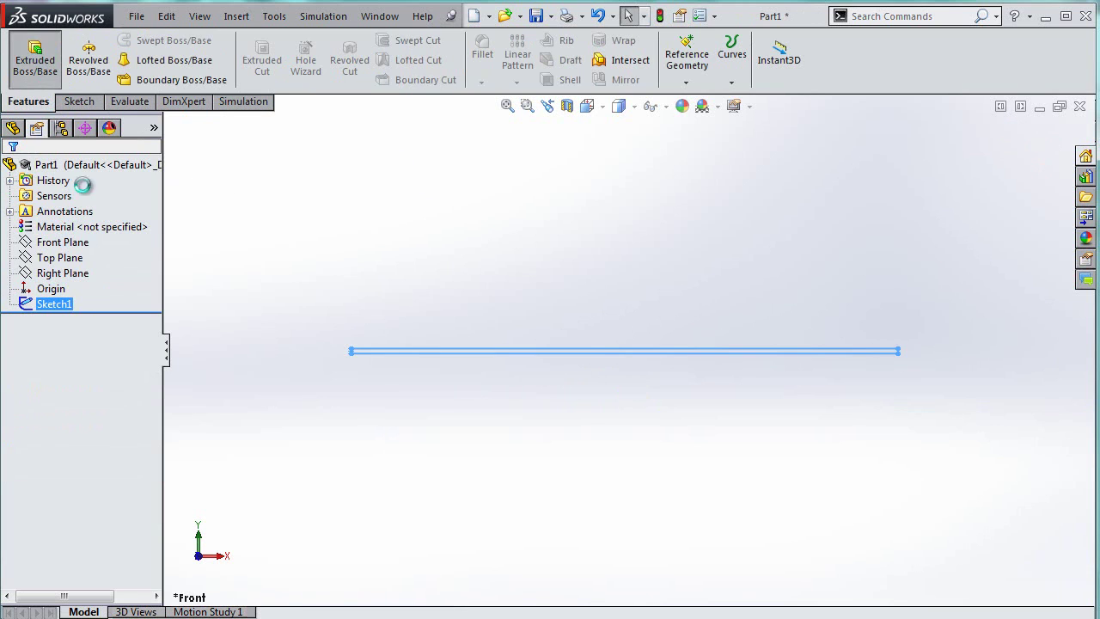
text(.05)
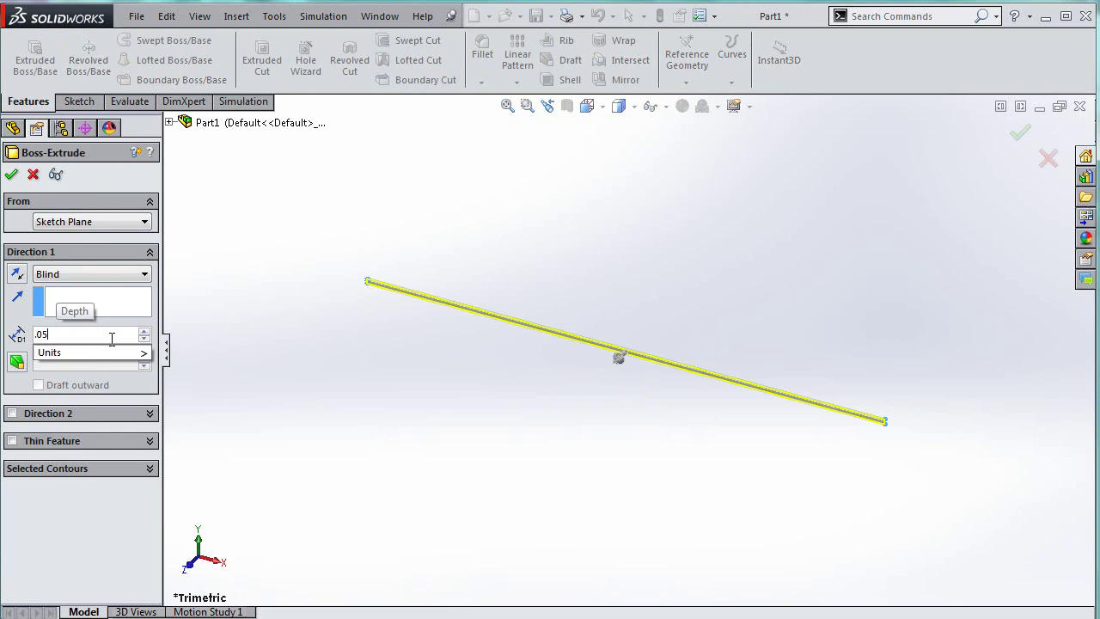
key(Return)
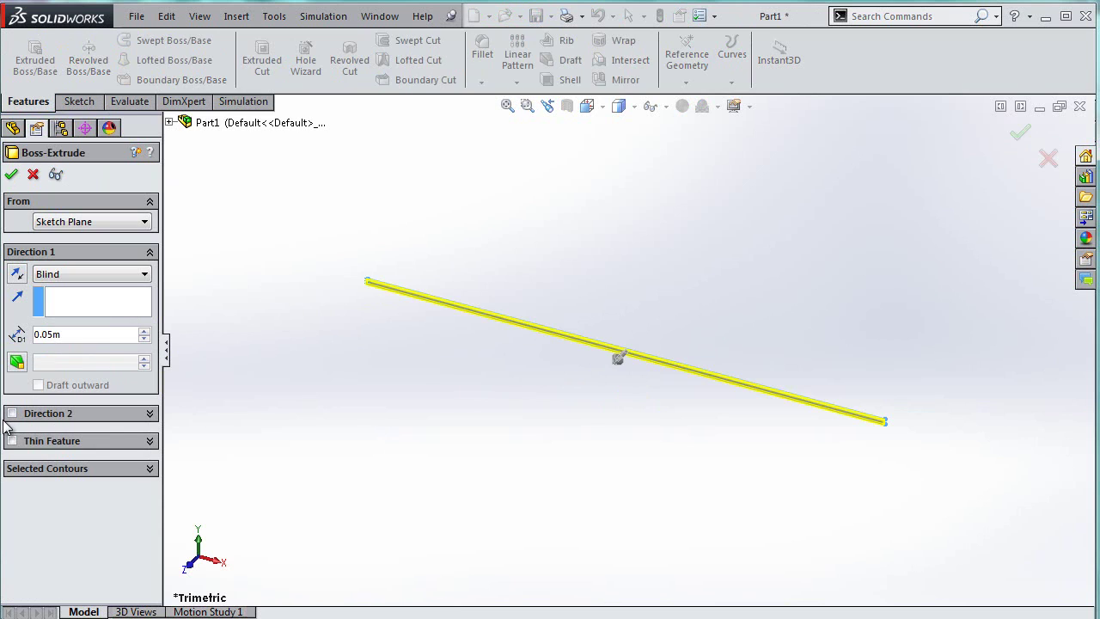
click(12, 413)
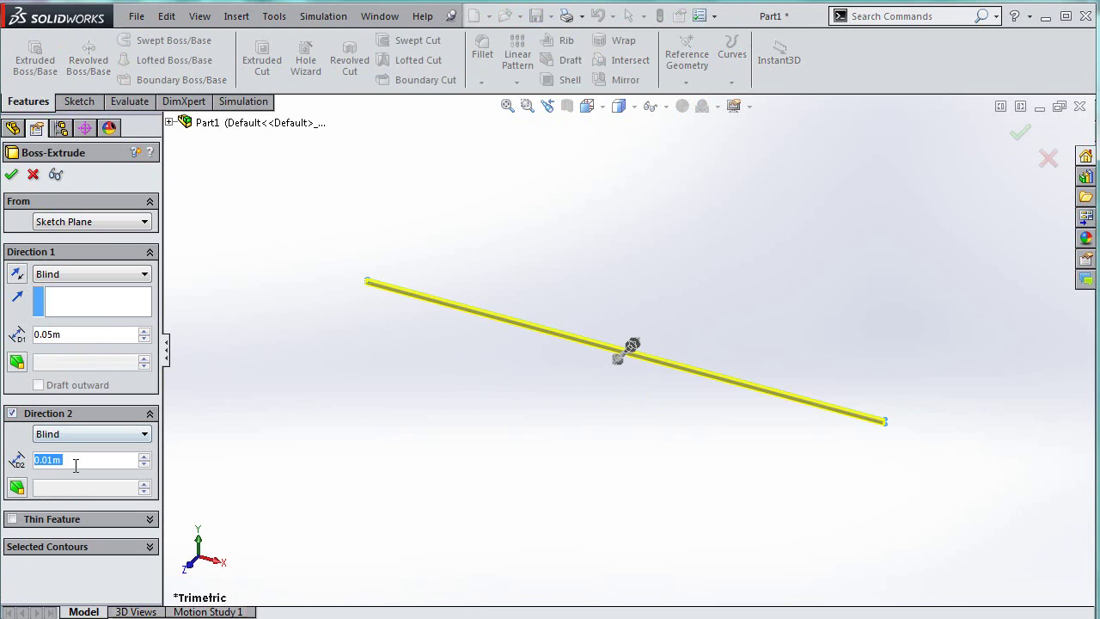
text(.05)
key(Return)
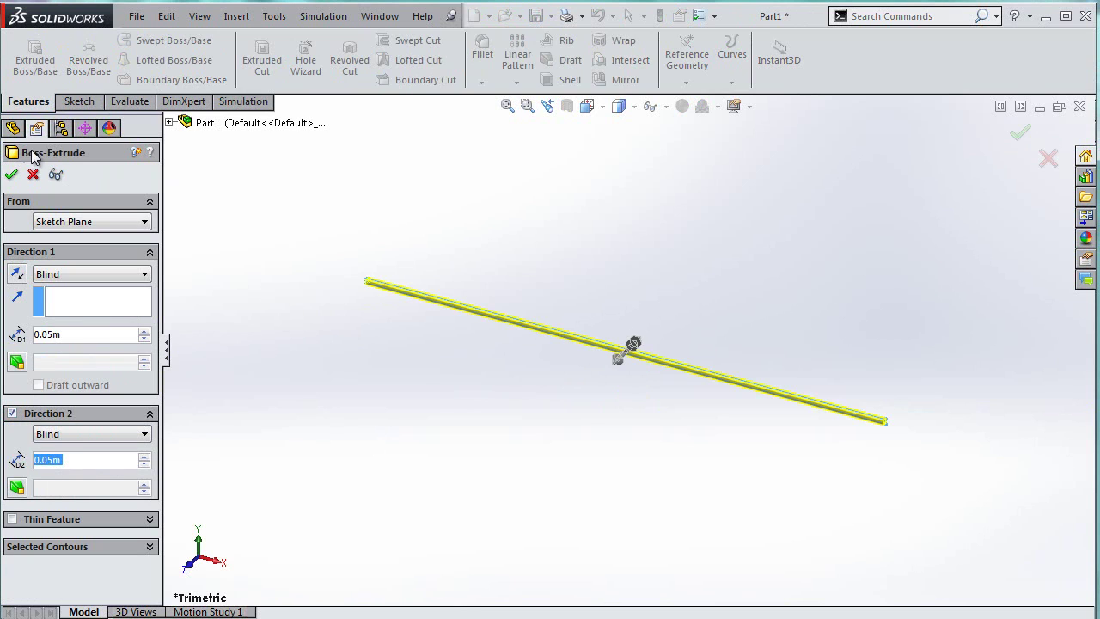
click(11, 174)
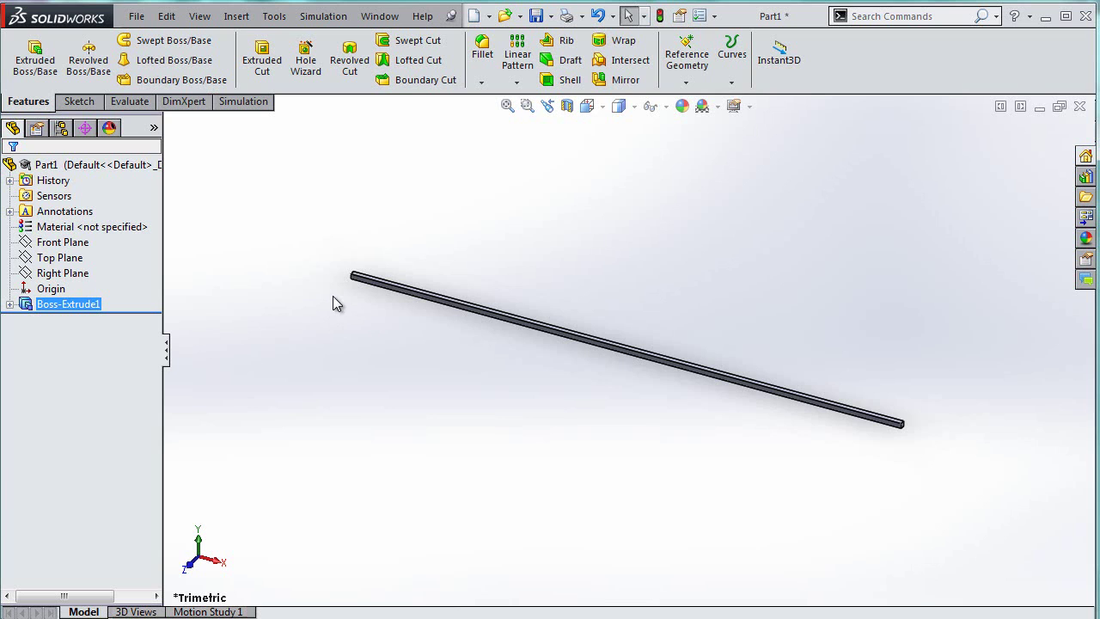
Start a sketch on the beam's bottom face and place a point inside it, about 2.86 m from the left end.
click(597, 111)
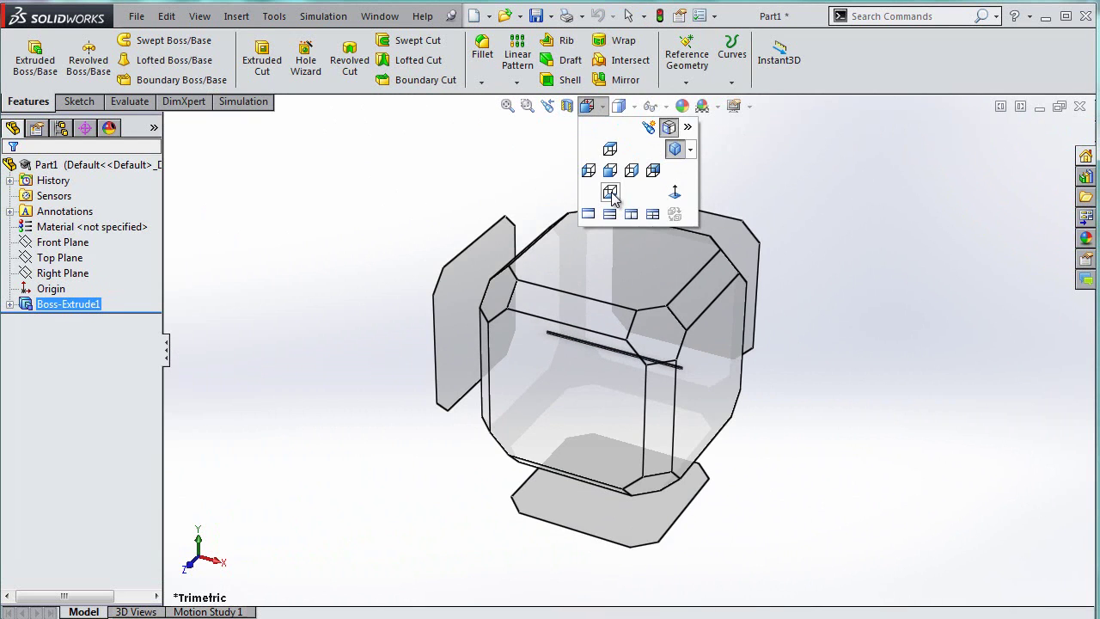
click(611, 192)
scroll(469, 360, down, 5)
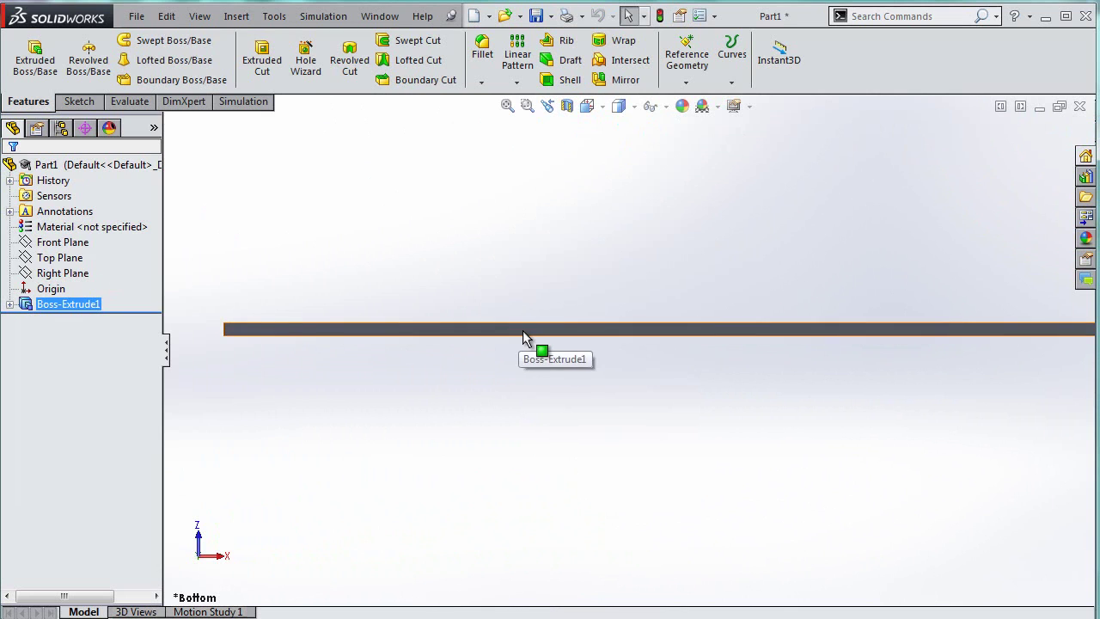
right_click(523, 330)
click(556, 254)
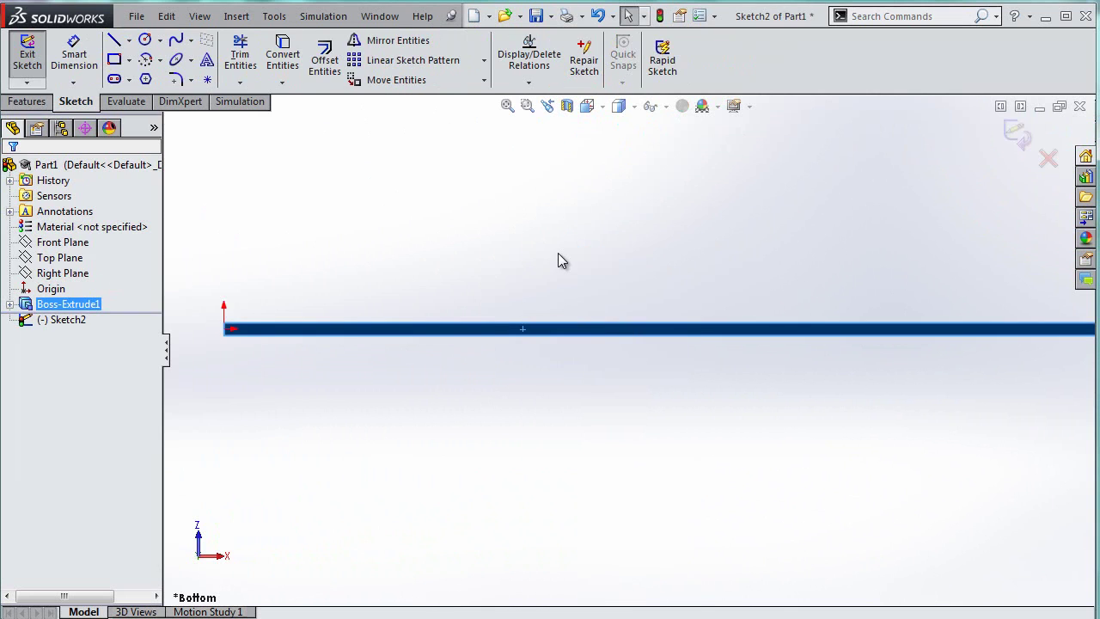
click(207, 79)
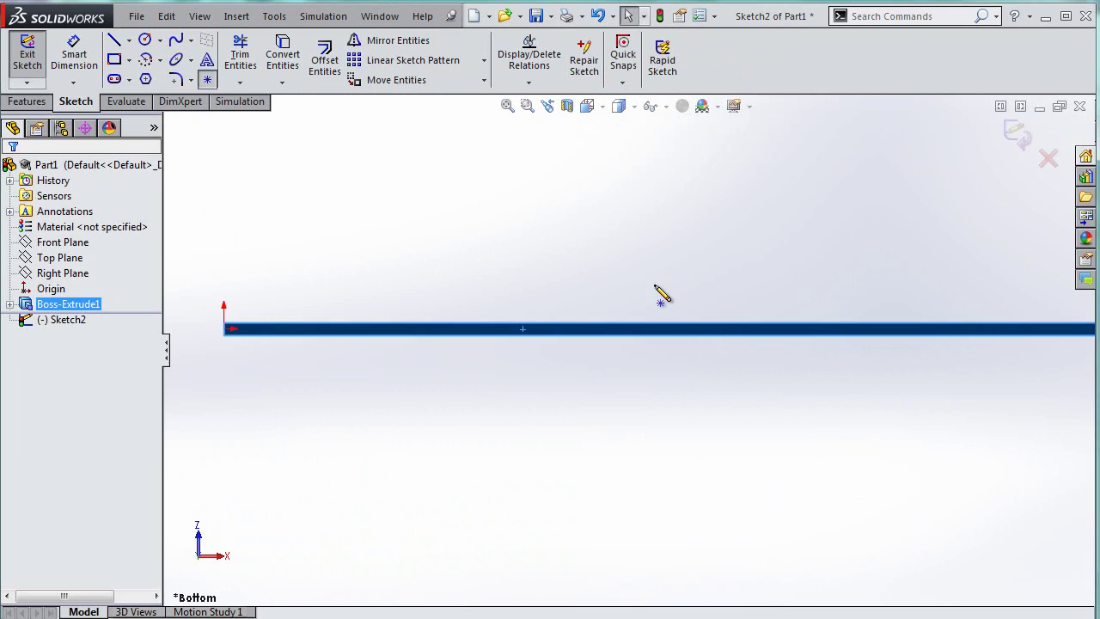
scroll(597, 352, down, 3)
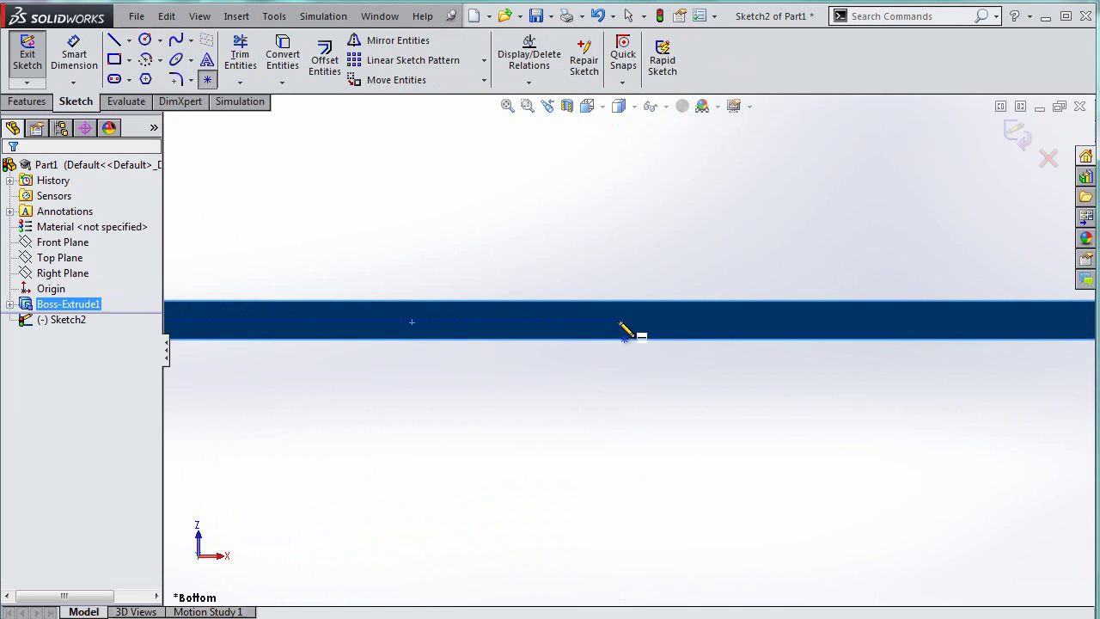
click(621, 335)
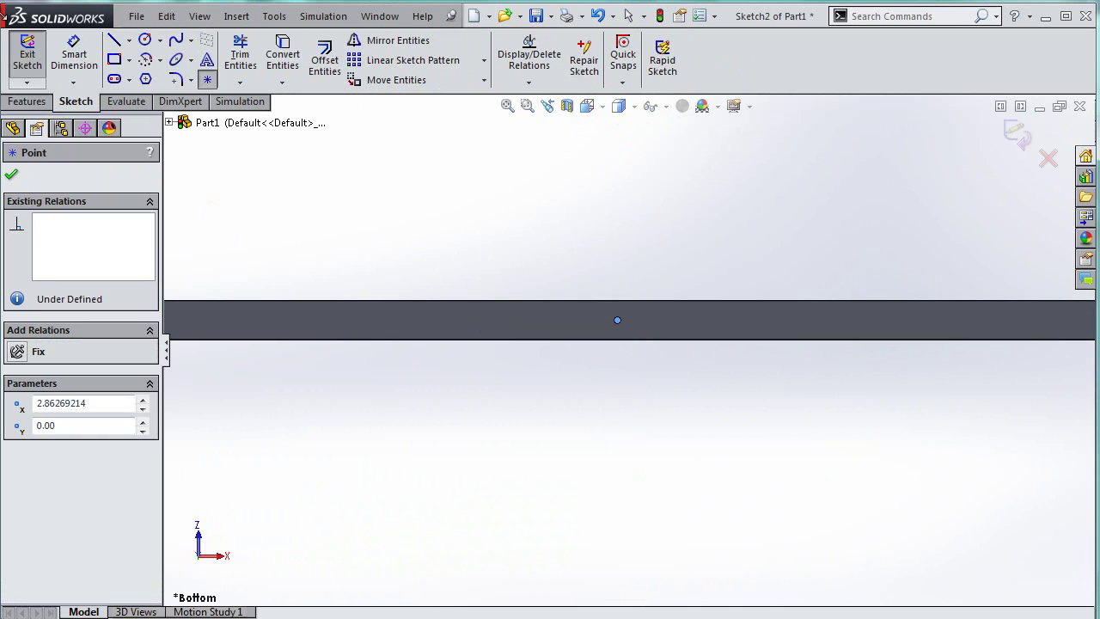
Dimension the sketch point 0.05 m from the beam's upper long edge.
key(d)
click(618, 320)
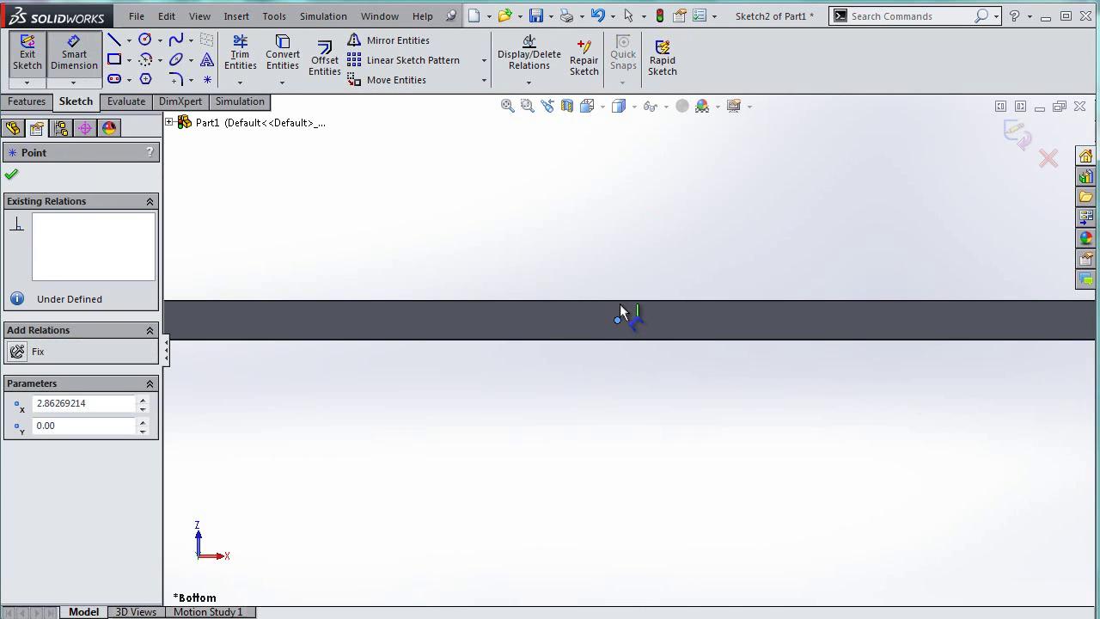
click(628, 301)
click(674, 253)
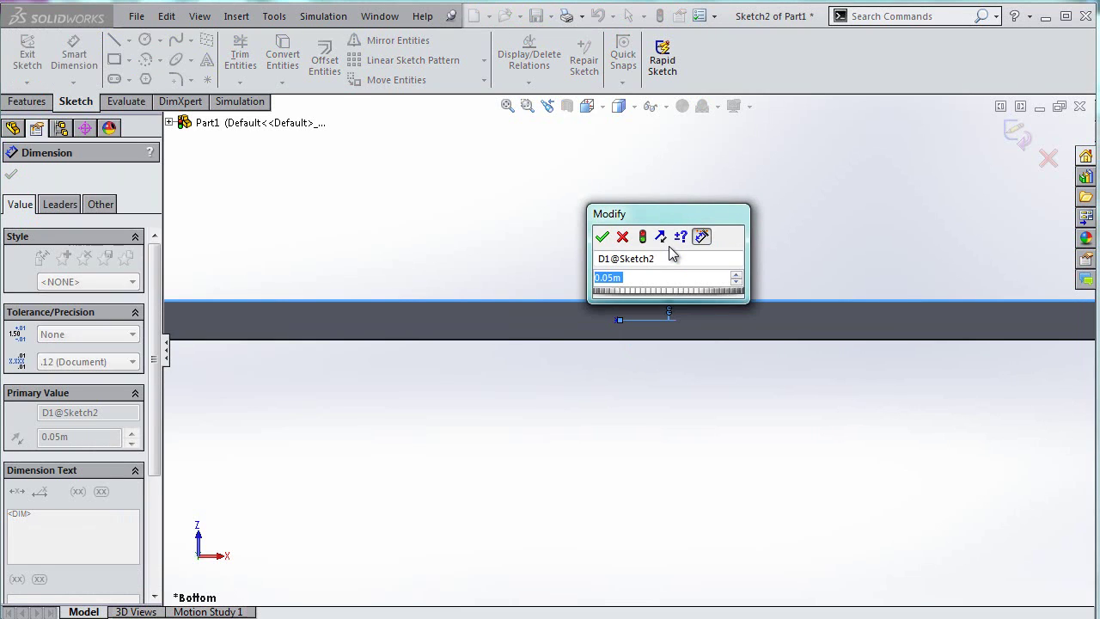
text(0.05)
key(Return)
Dimension the sketch point 6 m from the beam's left end edge and exit the sketch.
scroll(670, 249, up, 5)
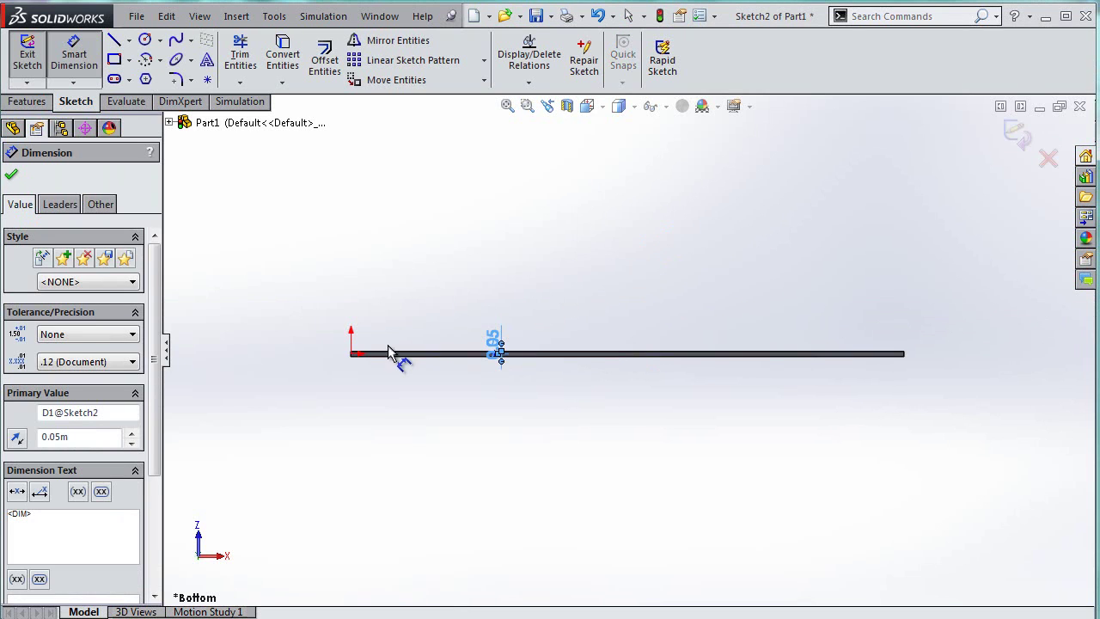
scroll(405, 372, down, 5)
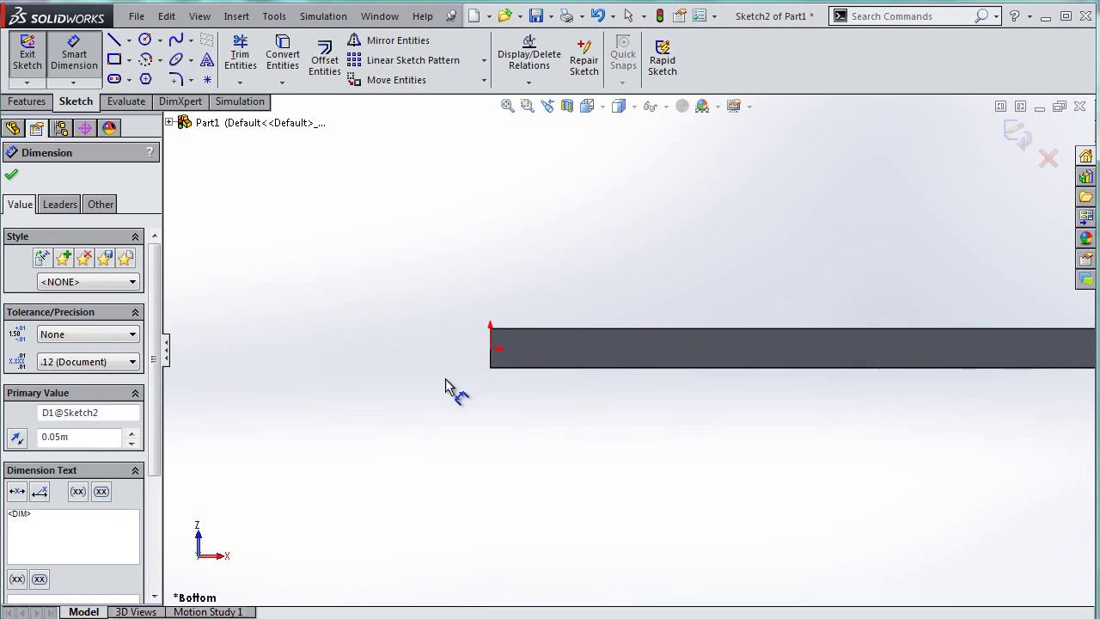
click(494, 365)
scroll(798, 353, up, 1)
scroll(798, 353, up, 3)
scroll(893, 386, down, 5)
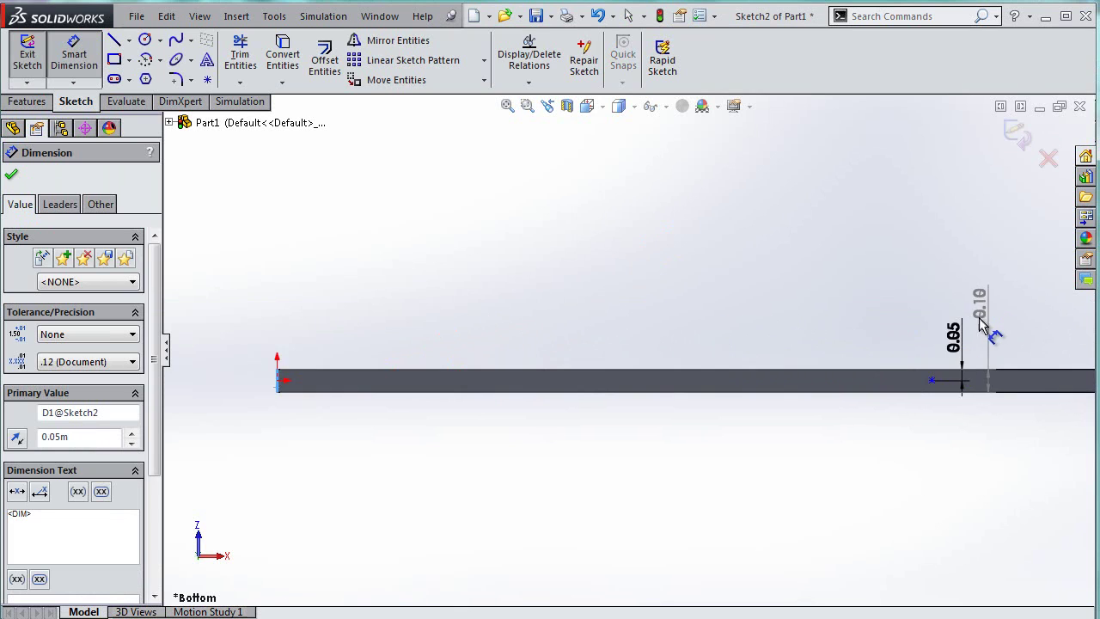
click(870, 388)
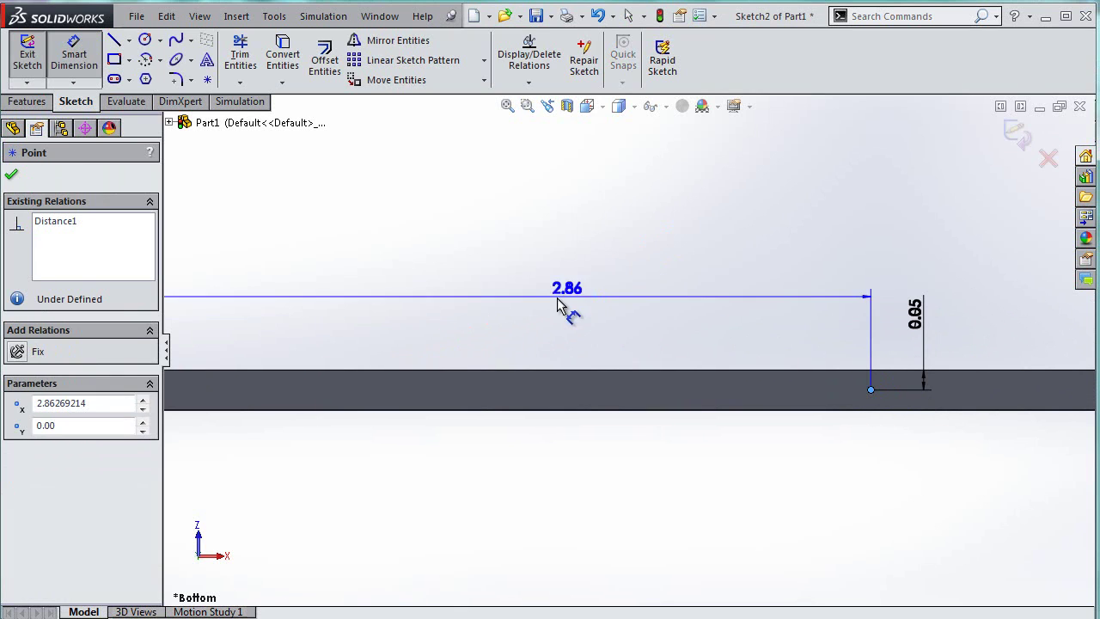
click(518, 324)
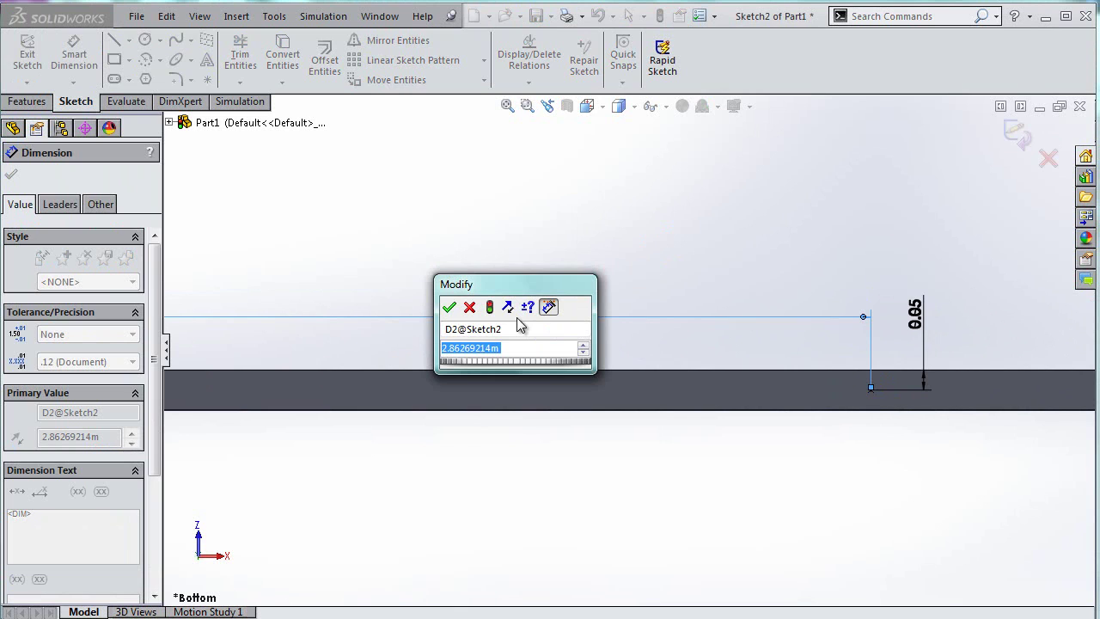
text(6)
key(Return)
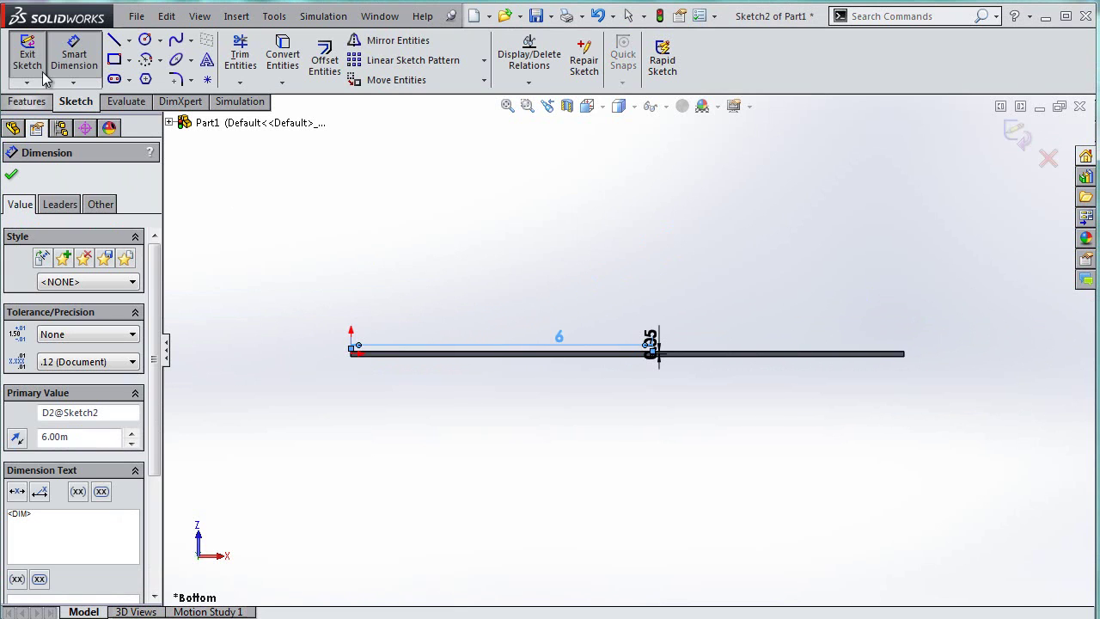
click(25, 58)
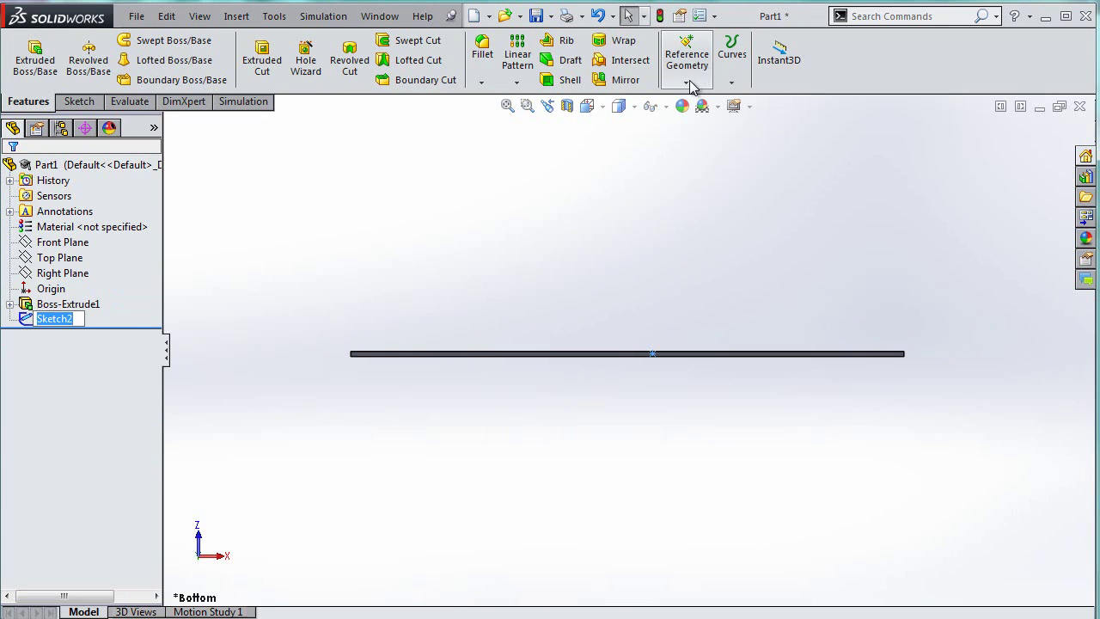
Create a reference point on the sketch point of the beam's bottom face, using the On point option.
click(337, 216)
click(60, 319)
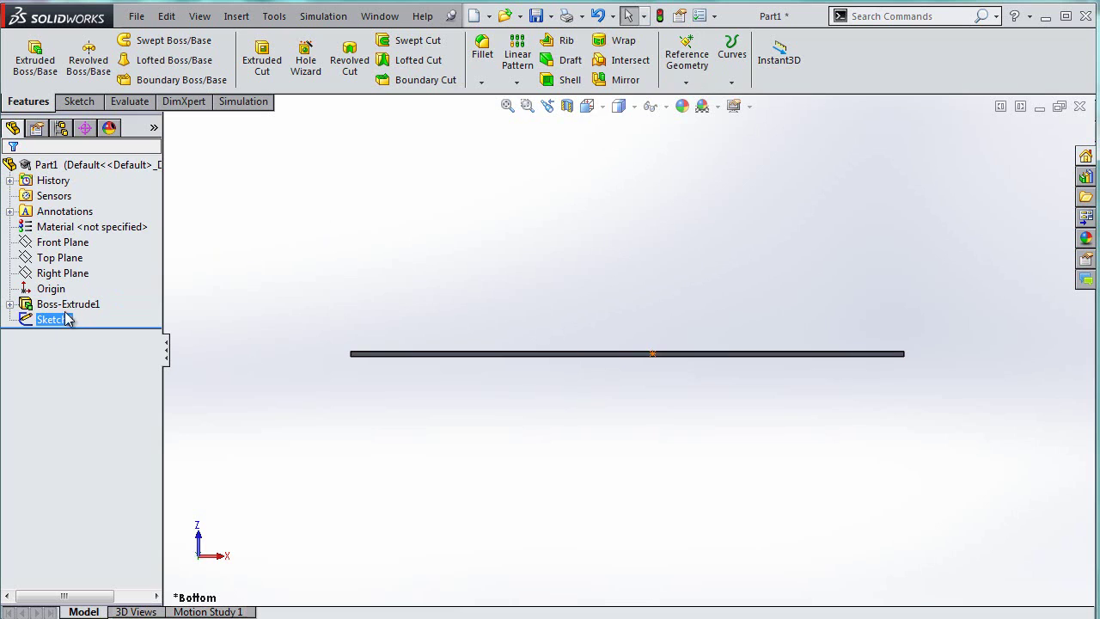
click(687, 79)
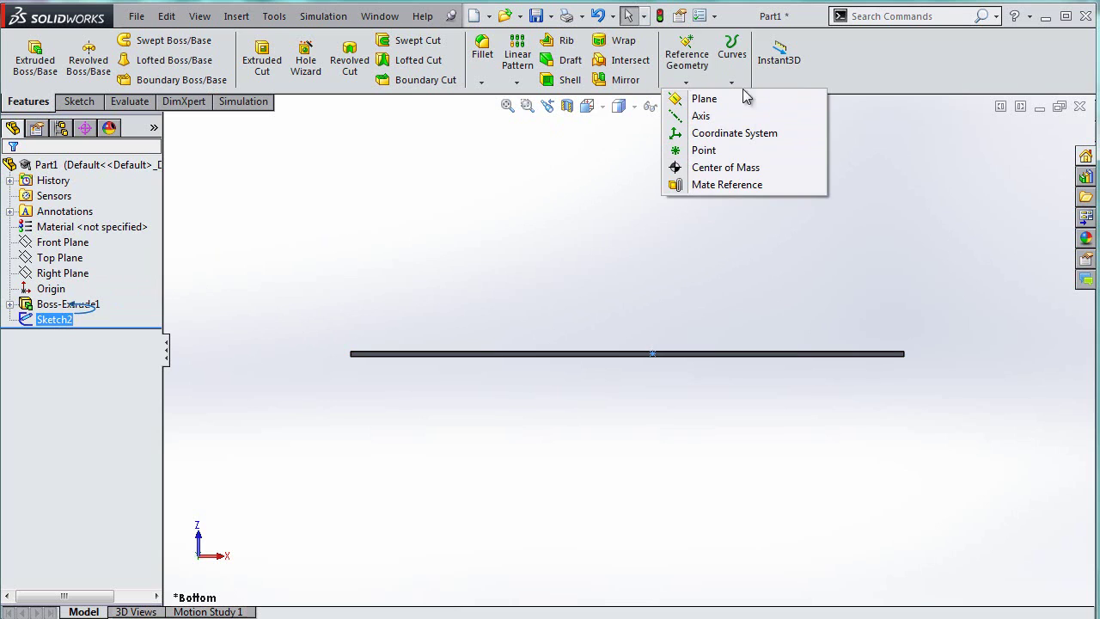
click(678, 36)
click(680, 43)
click(701, 151)
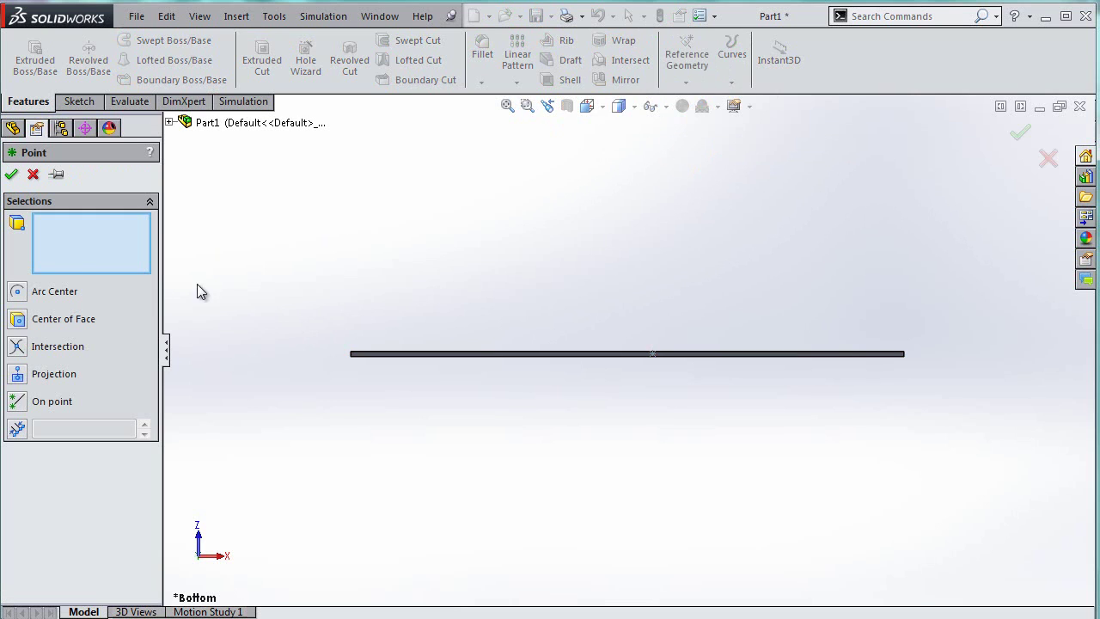
click(19, 404)
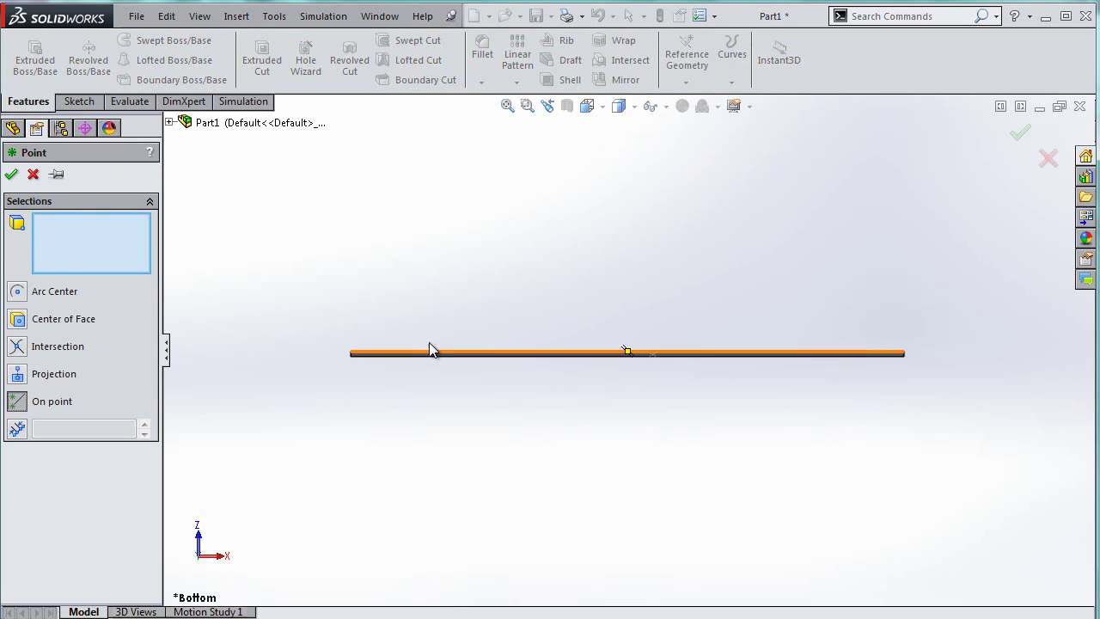
scroll(668, 384, down, 5)
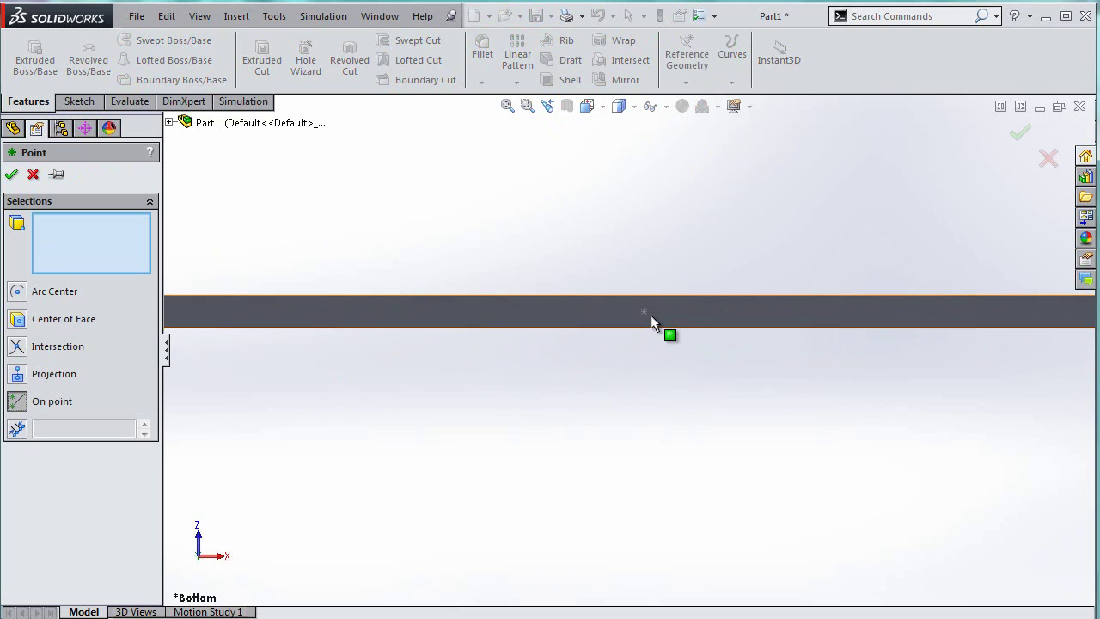
click(644, 312)
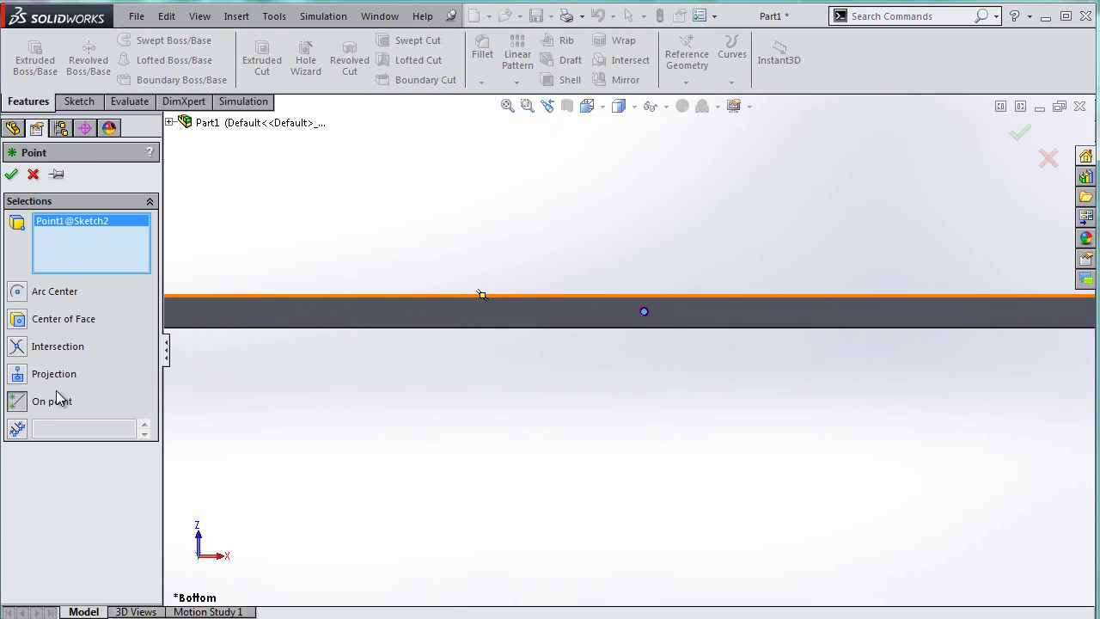
click(12, 174)
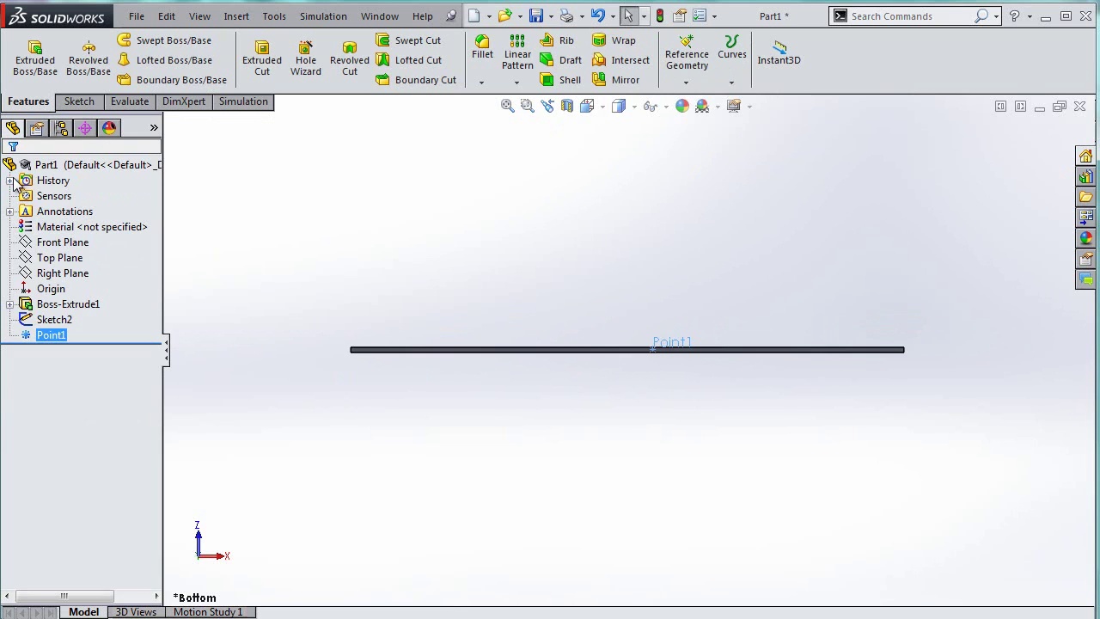
Rename the new reference point as 40N Force Point.
click(51, 335)
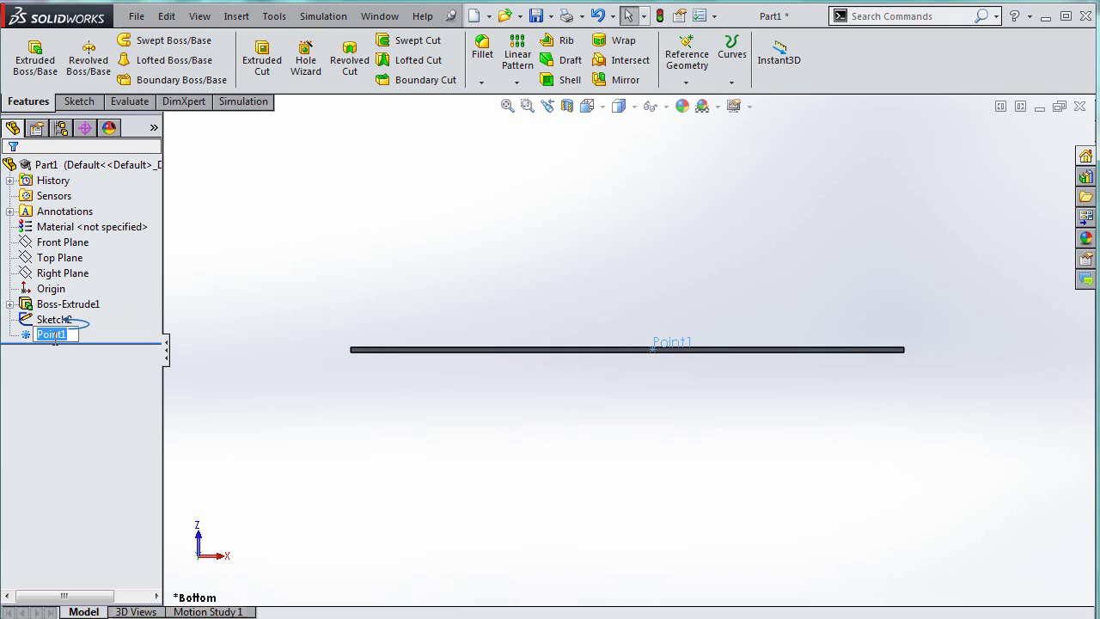
text(S0)
text(N Force Point)
key(Return)
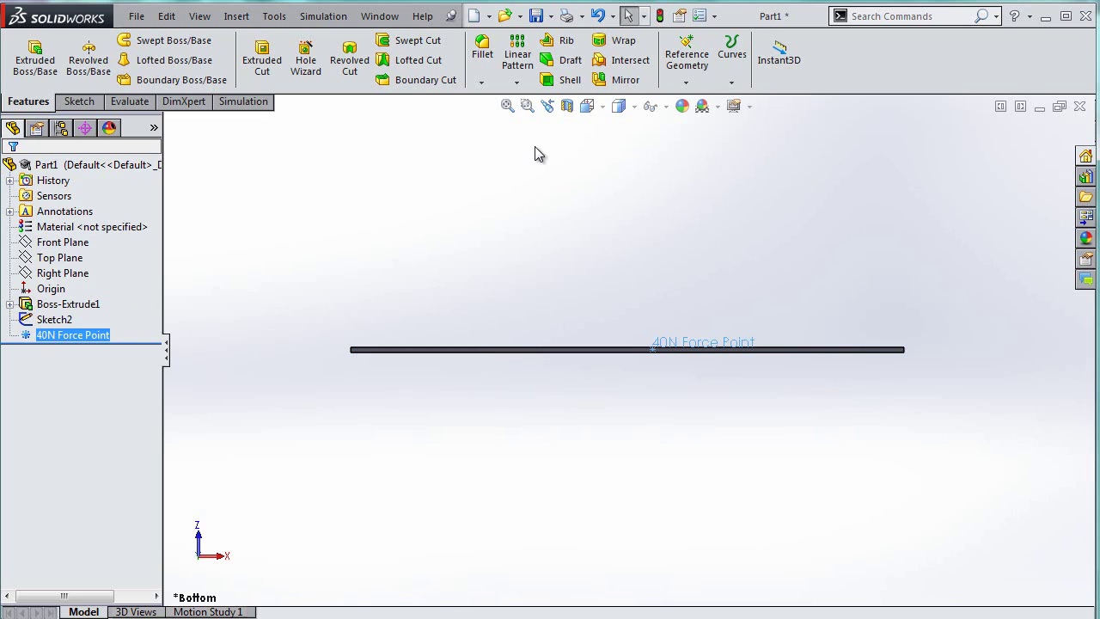
Create a new static simulation study named Static 1.
click(231, 18)
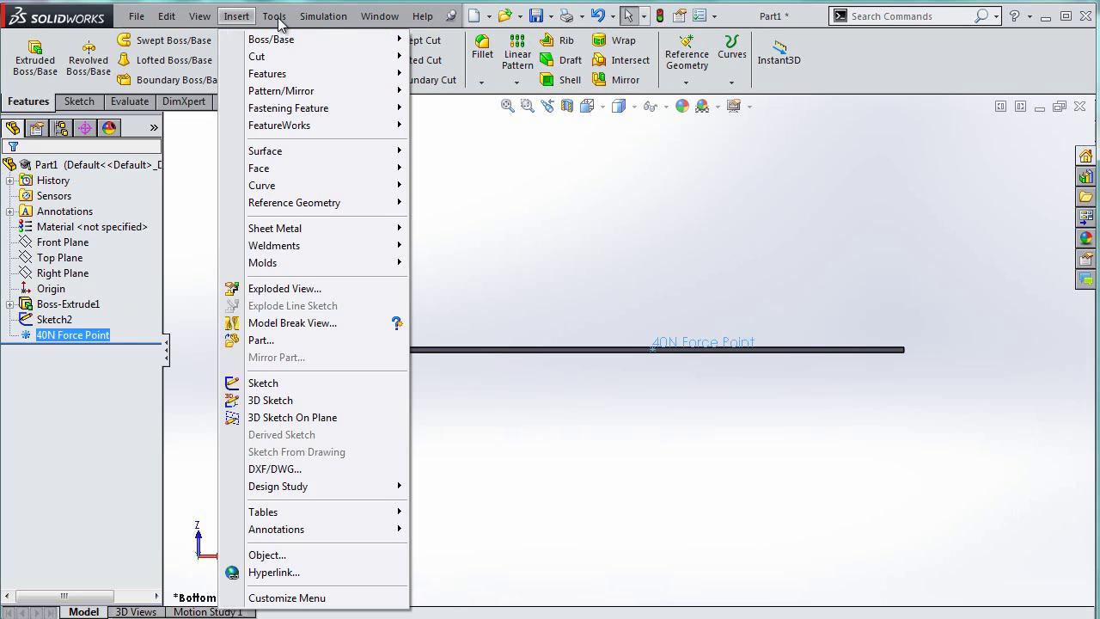
mouse_move(323, 17)
click(332, 43)
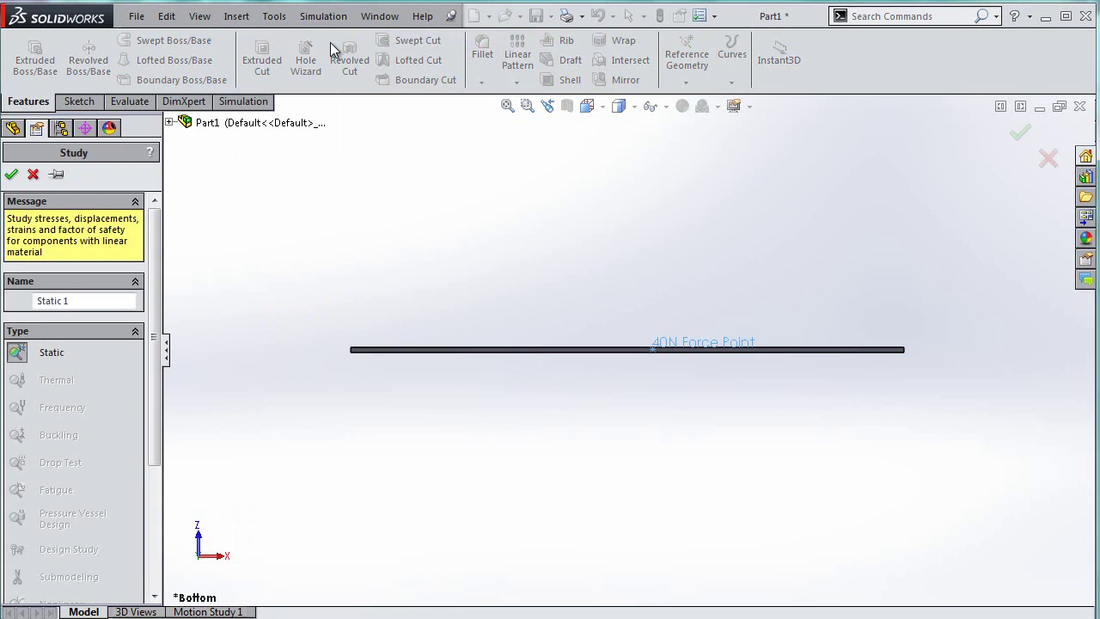
click(11, 173)
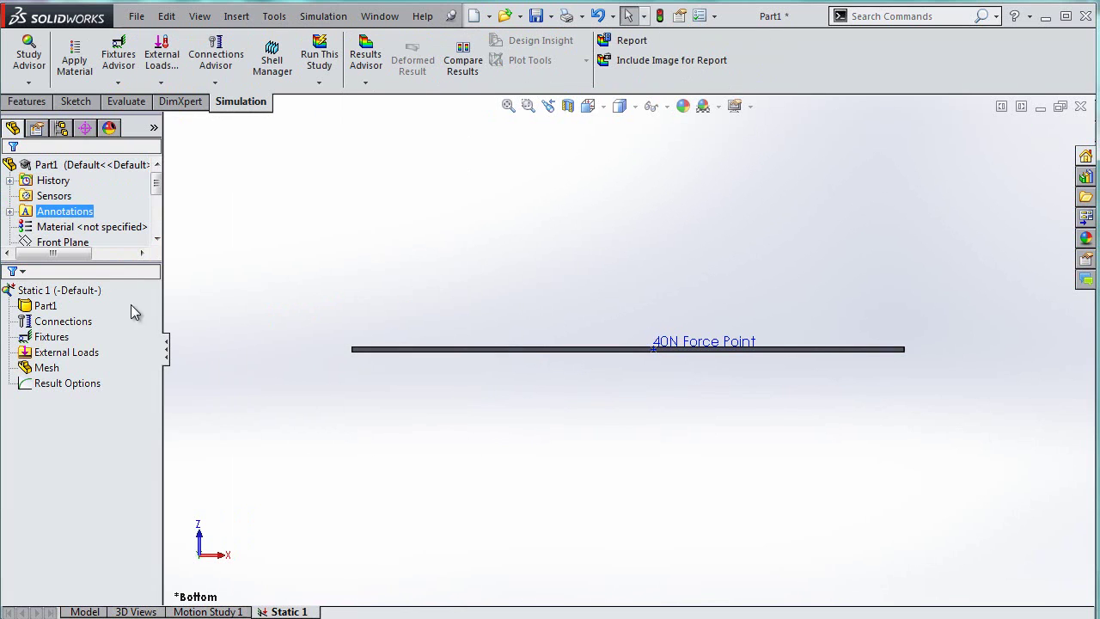
Set the study's part body to be treated as a beam.
click(71, 350)
click(44, 306)
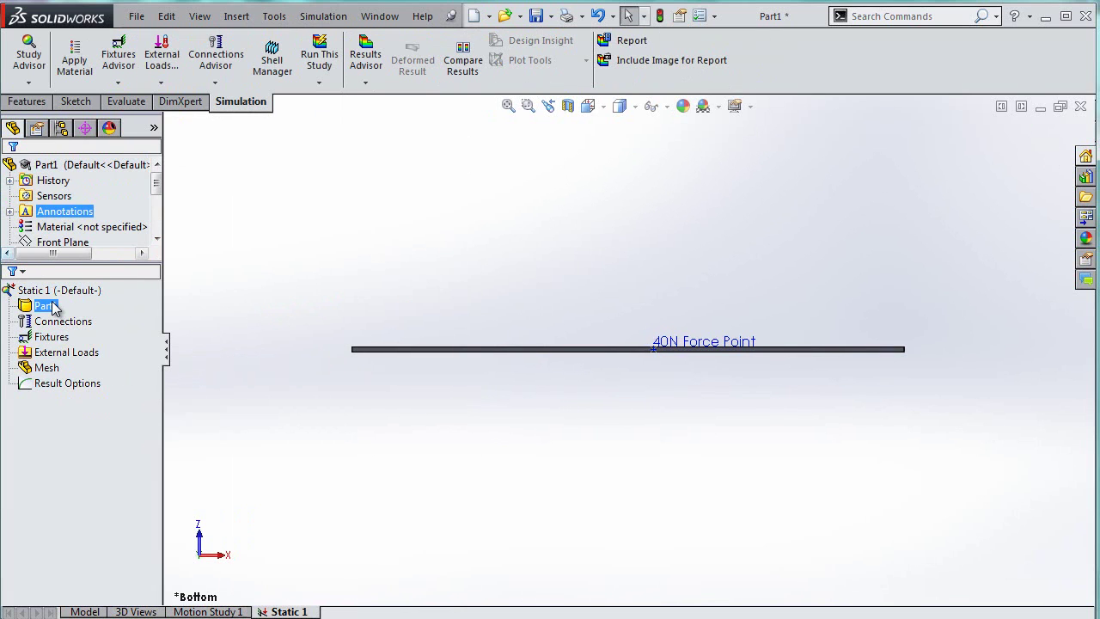
right_click(47, 311)
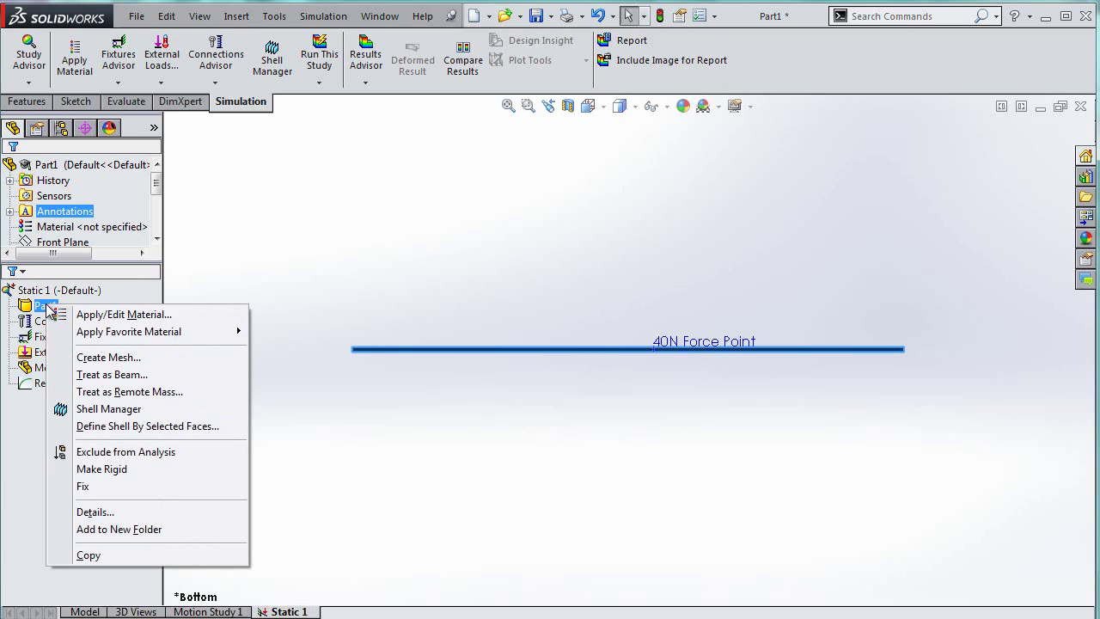
click(126, 376)
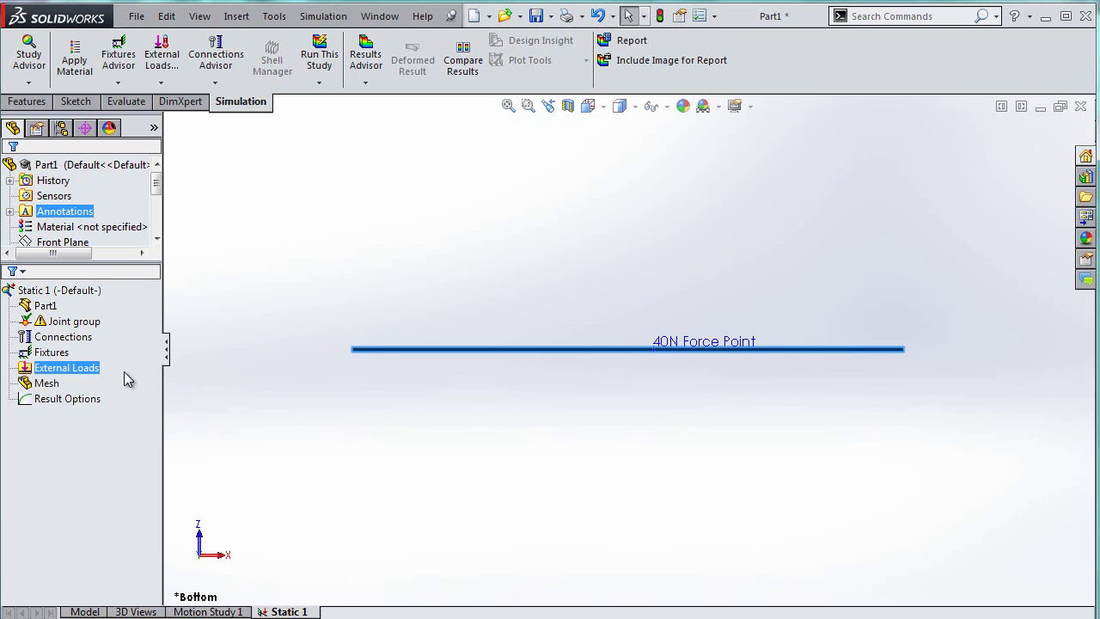
Calculate the joints for all beams with touching clearance (equal to zero) and accept the joint group.
double_click(86, 325)
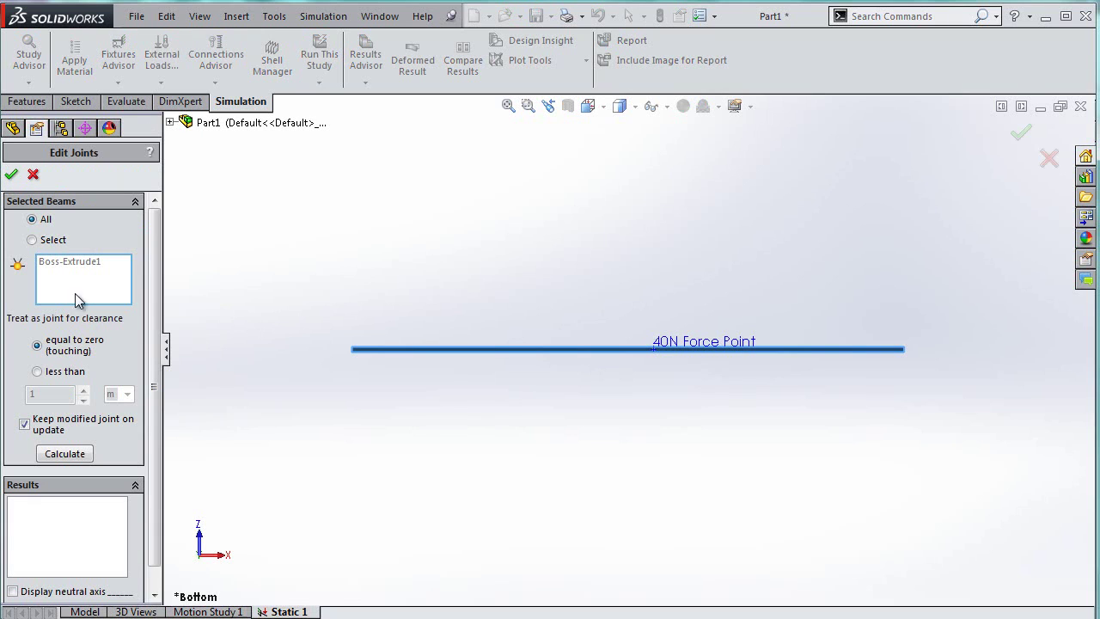
click(66, 454)
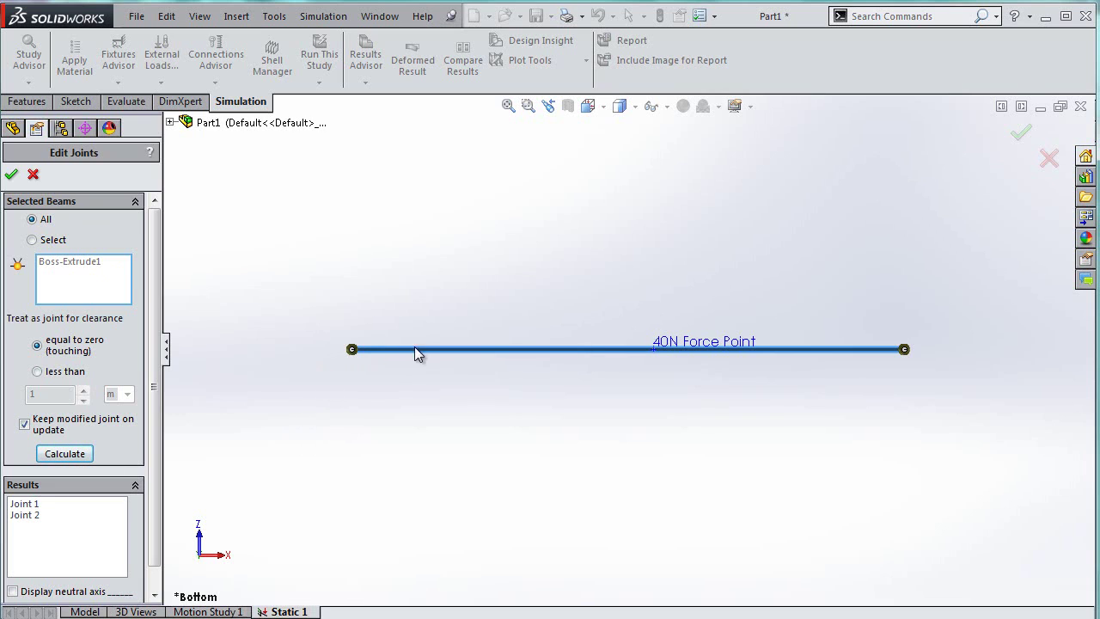
click(11, 175)
click(88, 322)
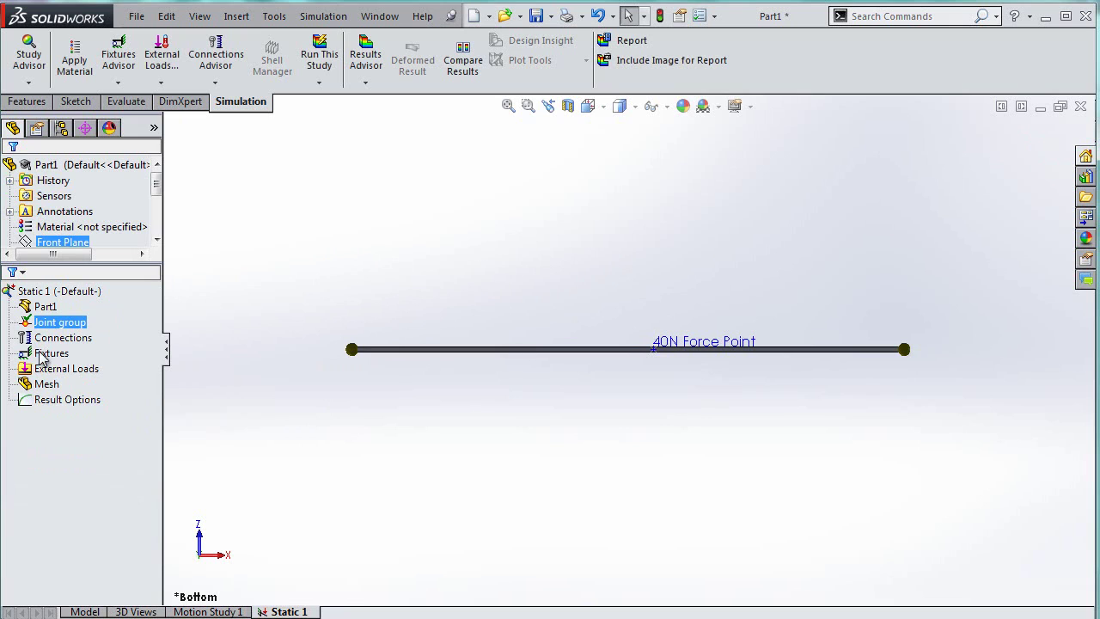
Start a force load on the 40N Force Point with the beam's bottom face as the direction reference.
right_click(57, 370)
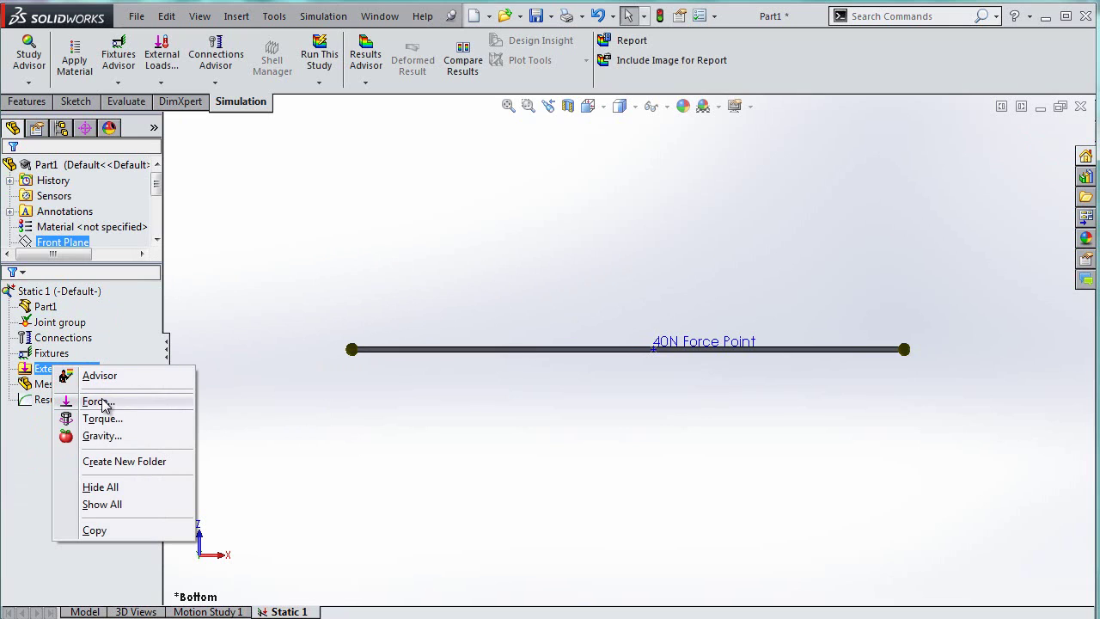
click(97, 402)
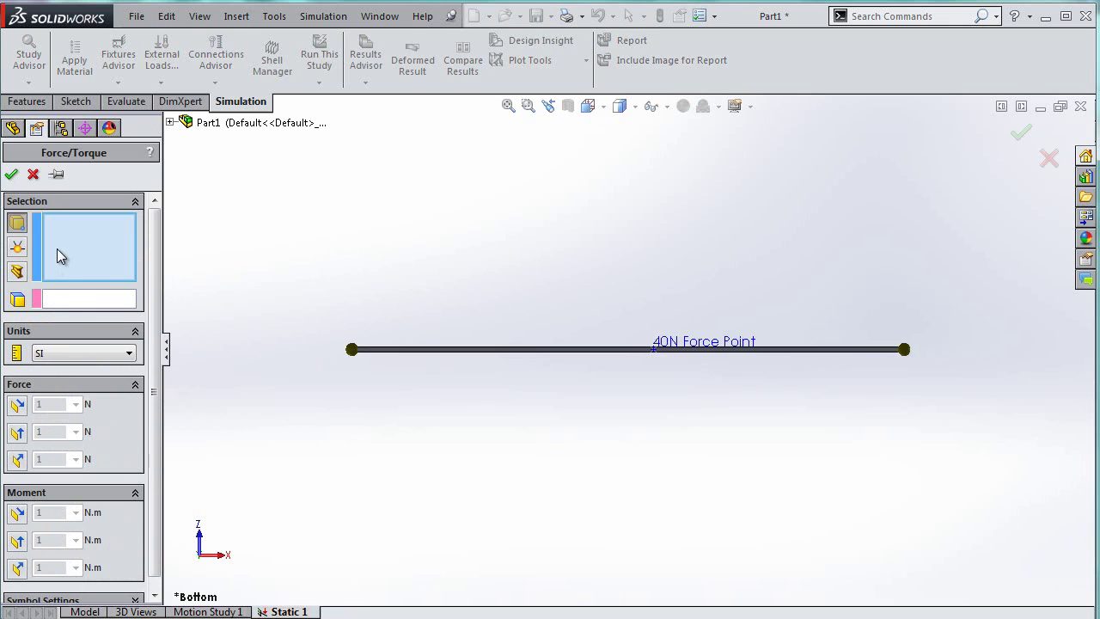
click(690, 344)
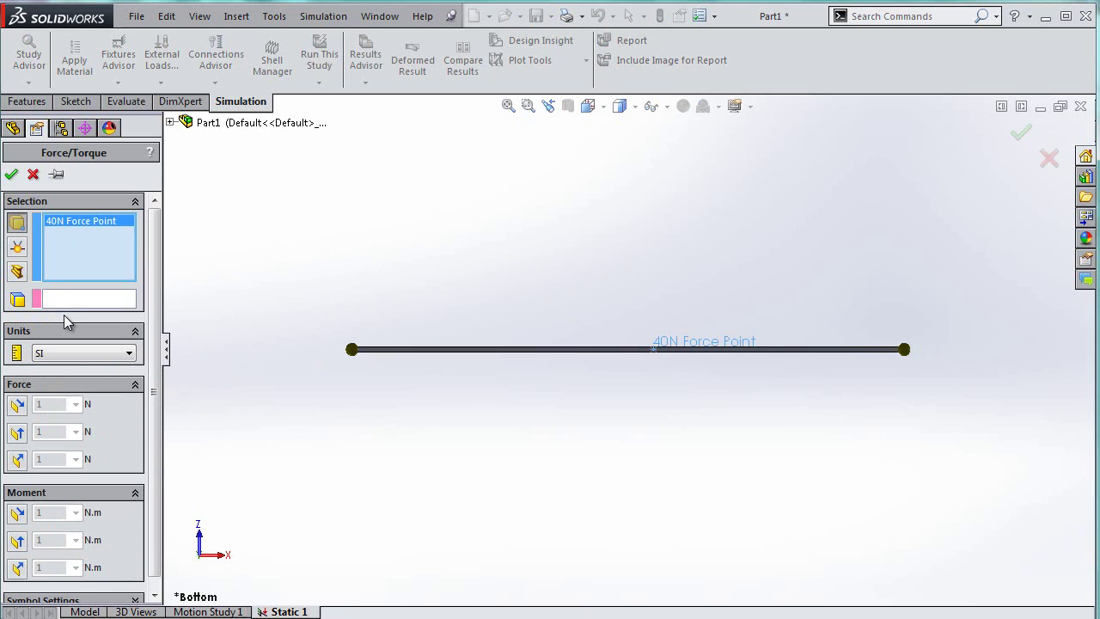
click(70, 300)
scroll(639, 370, down, 5)
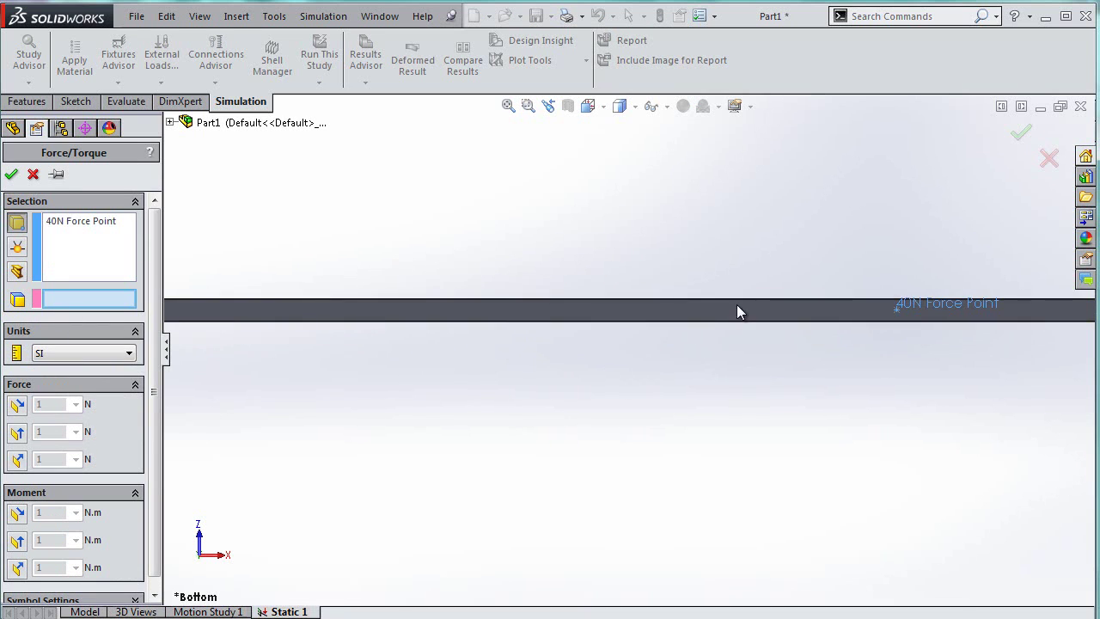
click(735, 306)
Apply a 40 N force normal to the reference face, reversed to point upward, and accept the load.
middle_drag(725, 221, 688, 378)
click(17, 406)
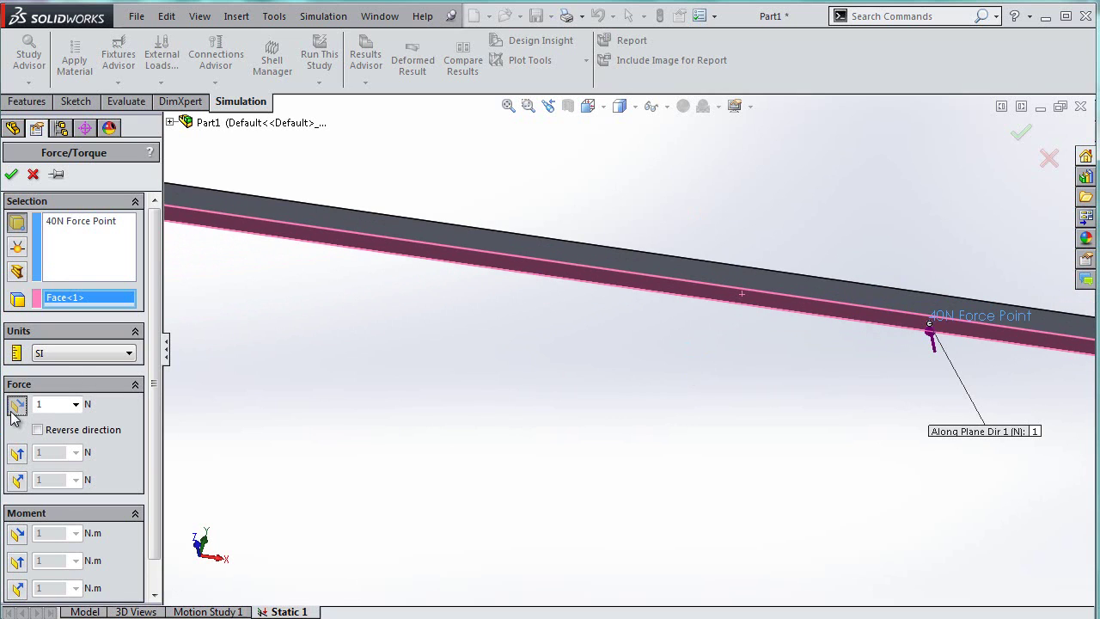
middle_drag(551, 210, 562, 279)
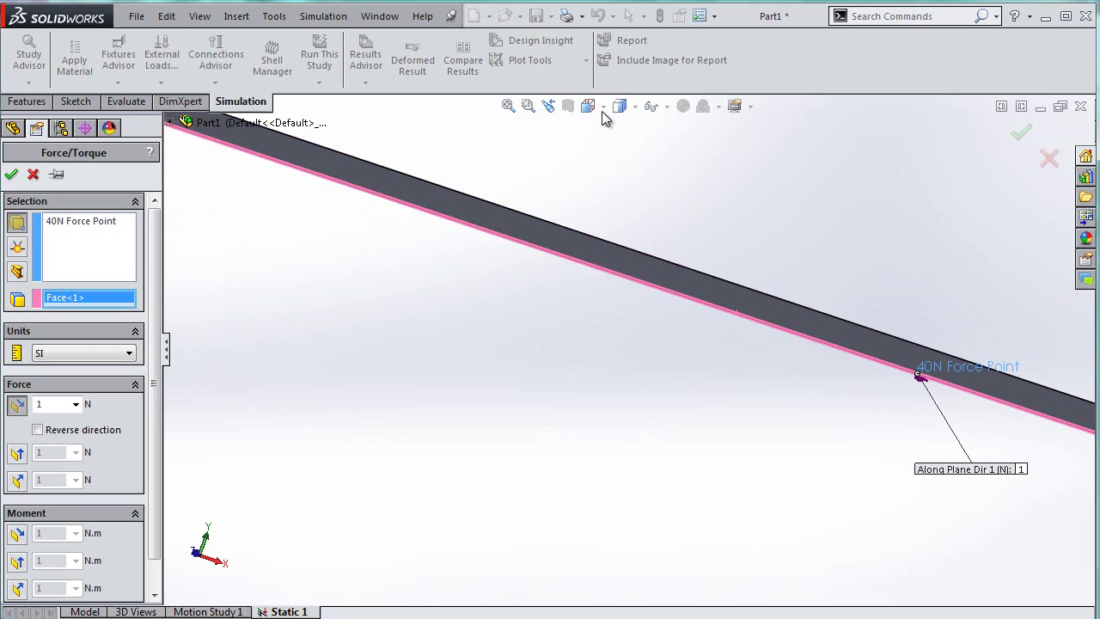
click(602, 107)
click(613, 170)
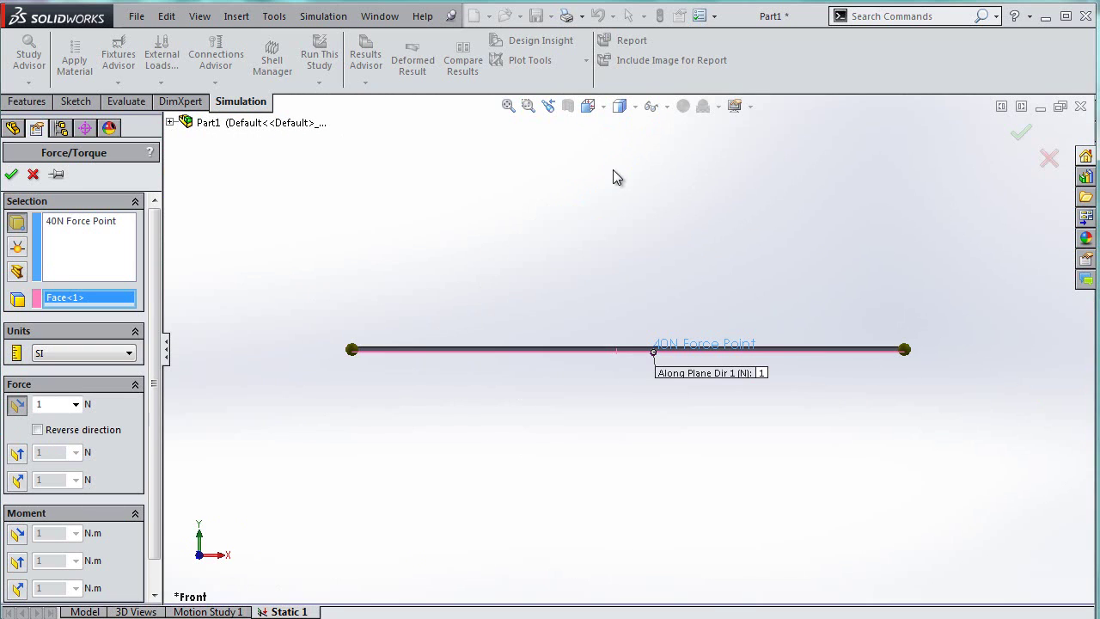
click(18, 404)
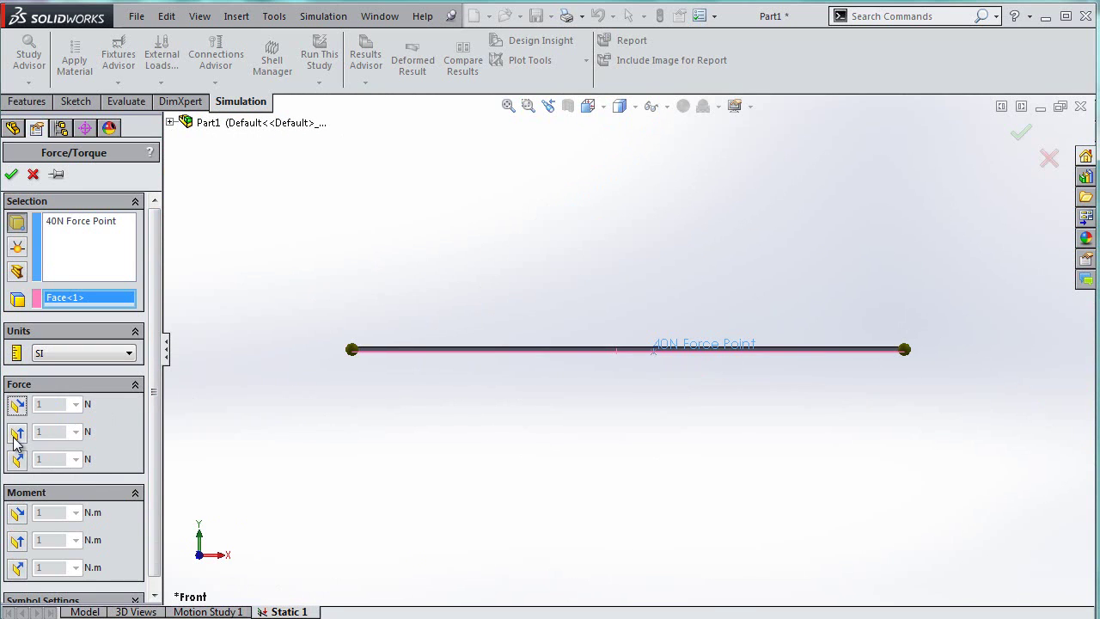
click(17, 431)
click(17, 432)
click(17, 459)
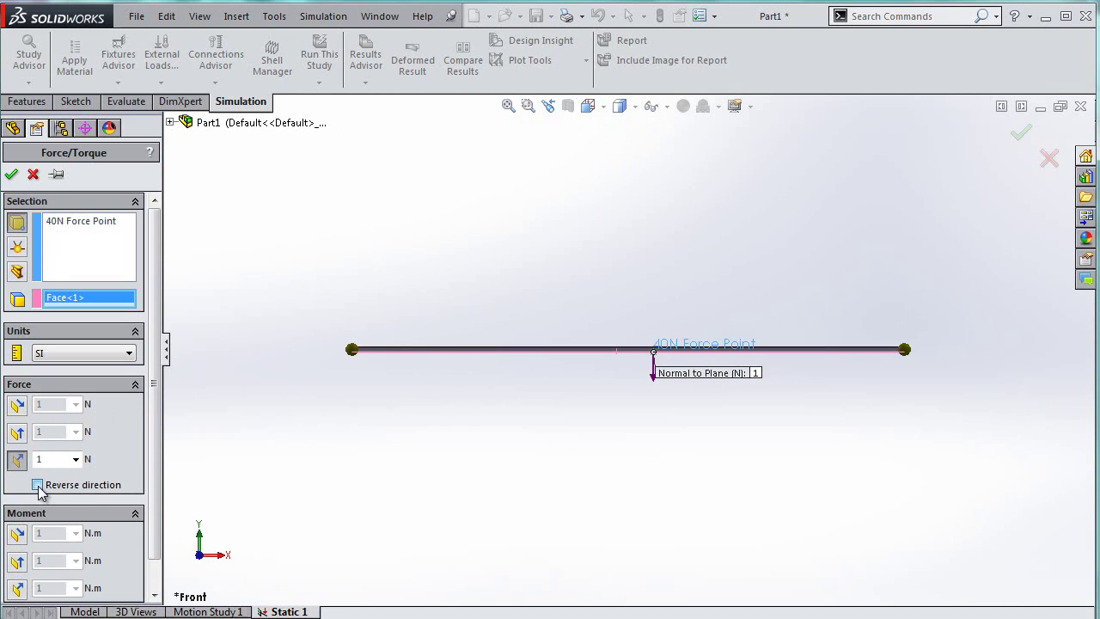
click(38, 486)
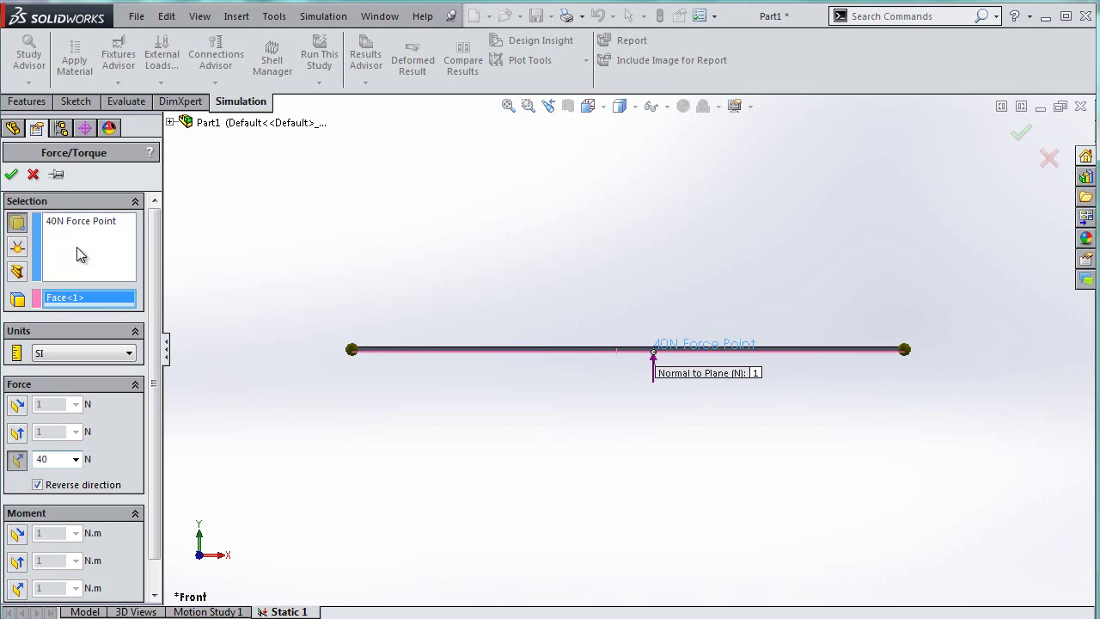
click(12, 175)
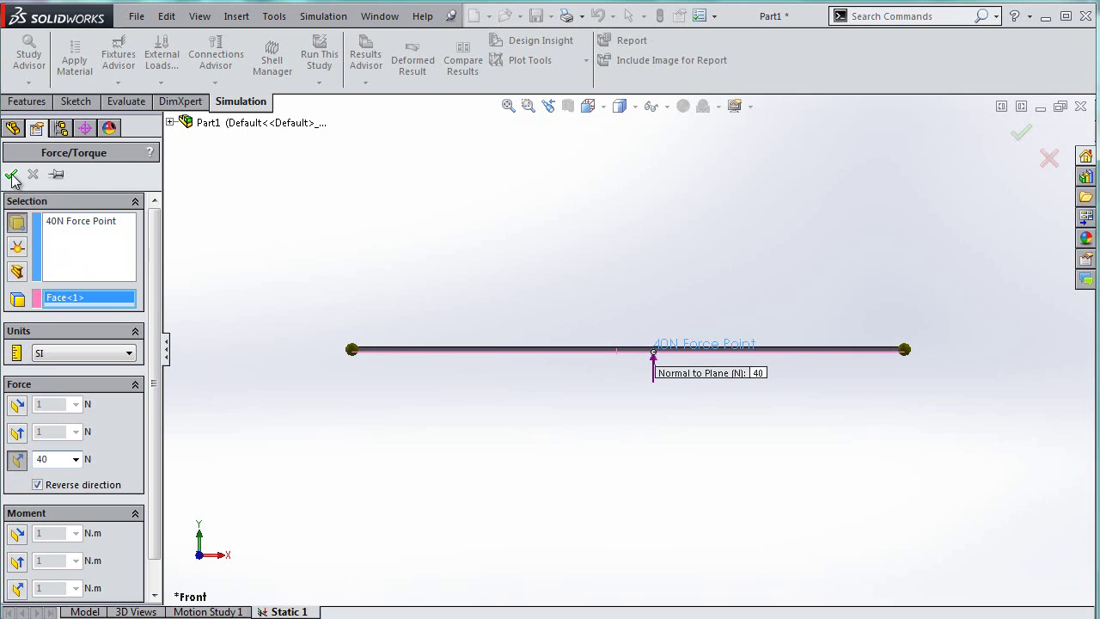
Start a second force load applied to the whole beam.
click(94, 370)
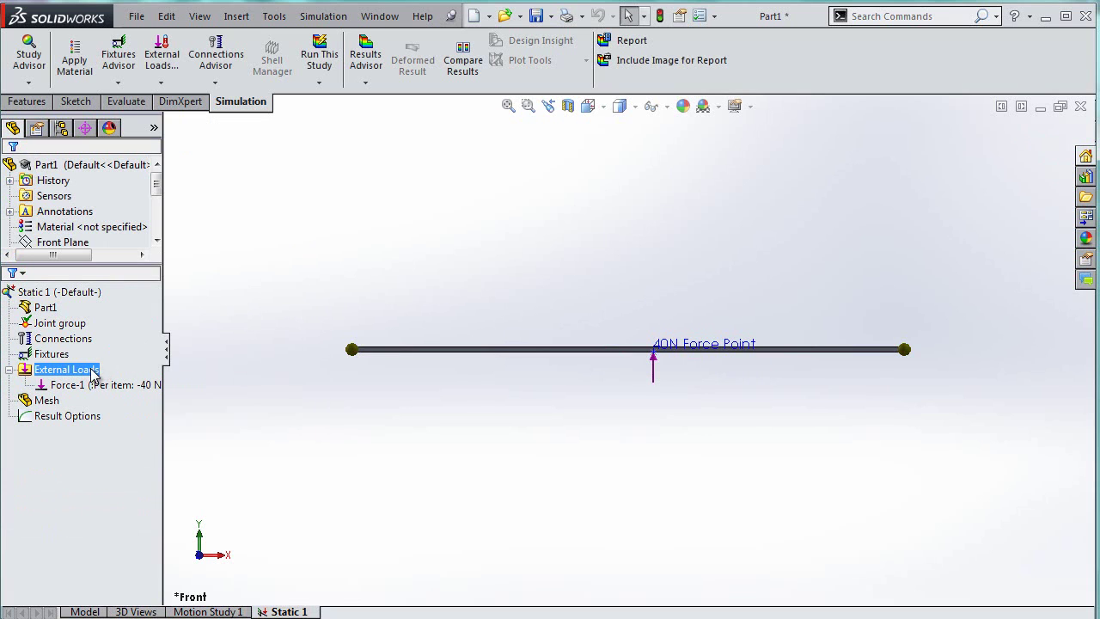
right_click(94, 373)
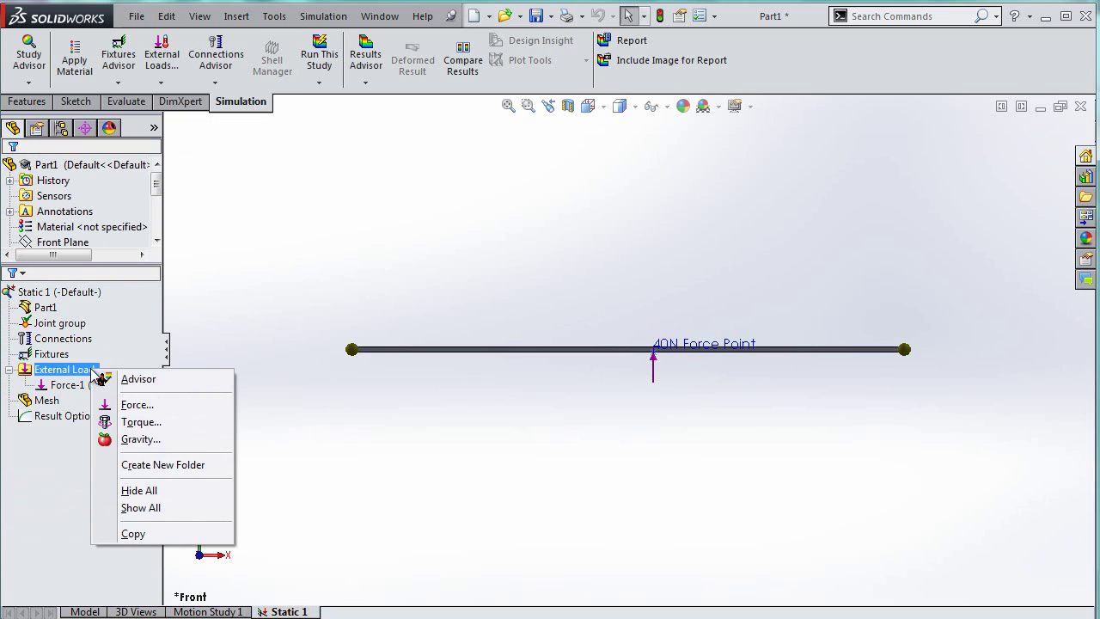
click(146, 405)
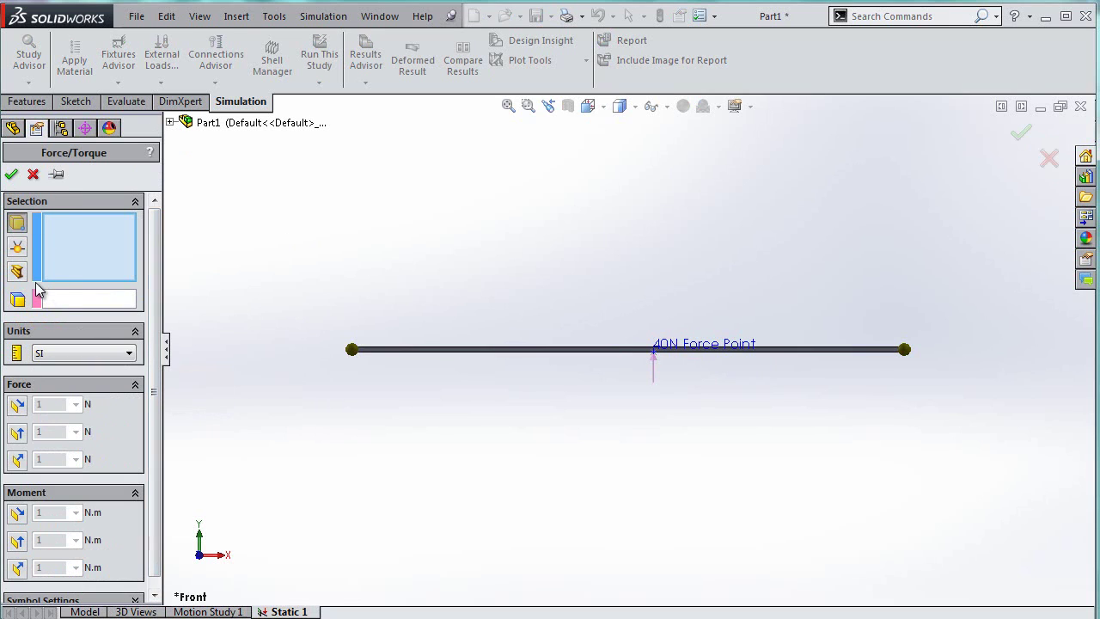
click(16, 272)
click(461, 351)
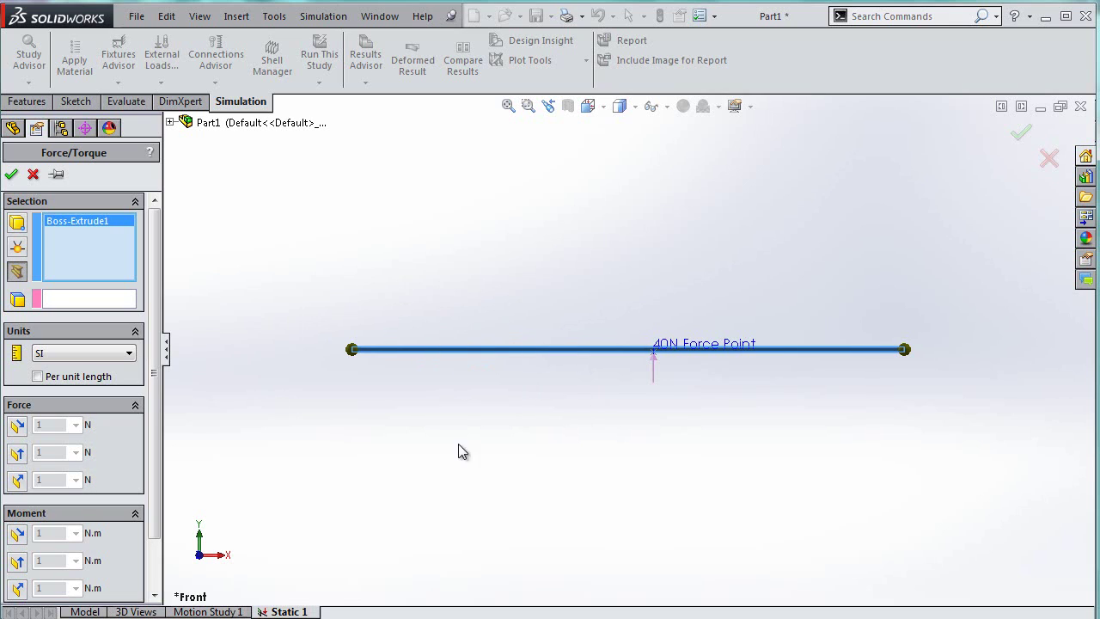
Use the beam's top face as the direction reference for the second force load.
click(67, 299)
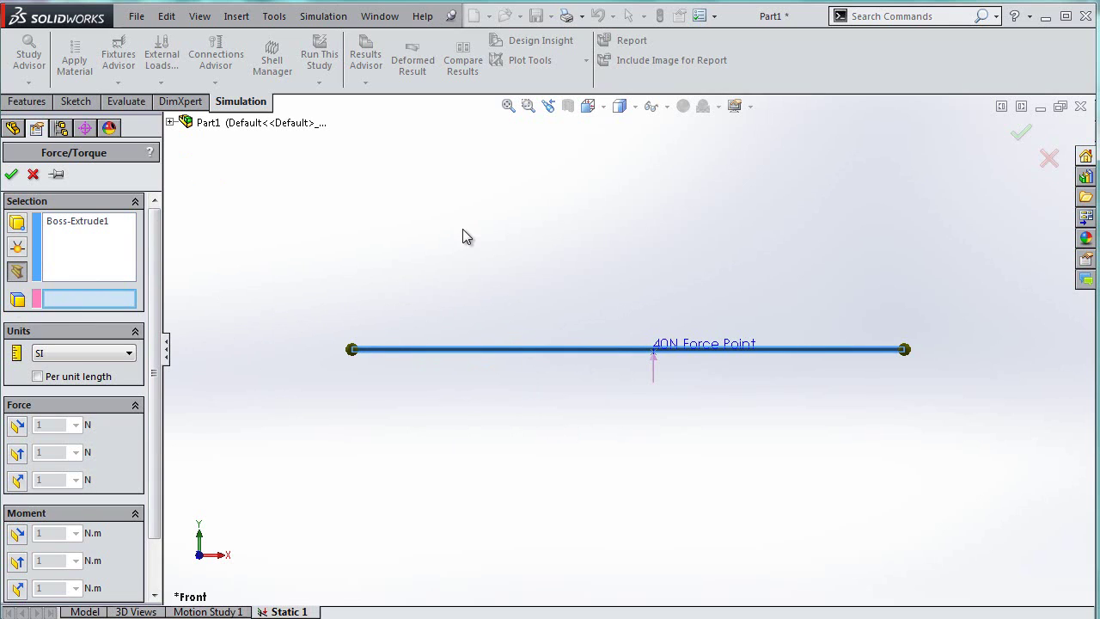
click(620, 106)
click(588, 106)
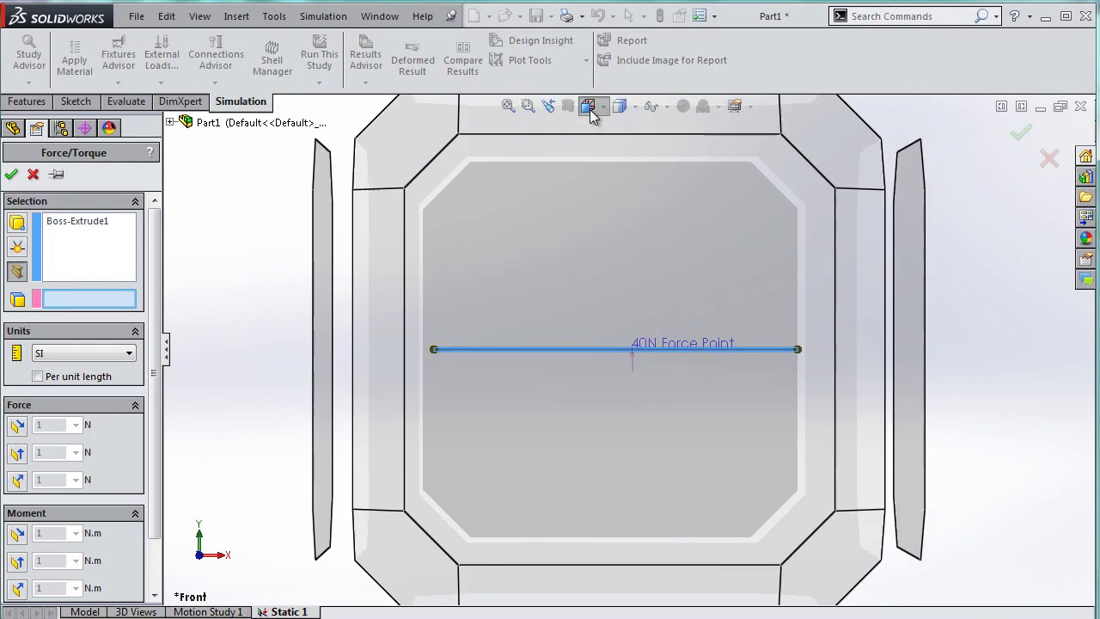
click(611, 149)
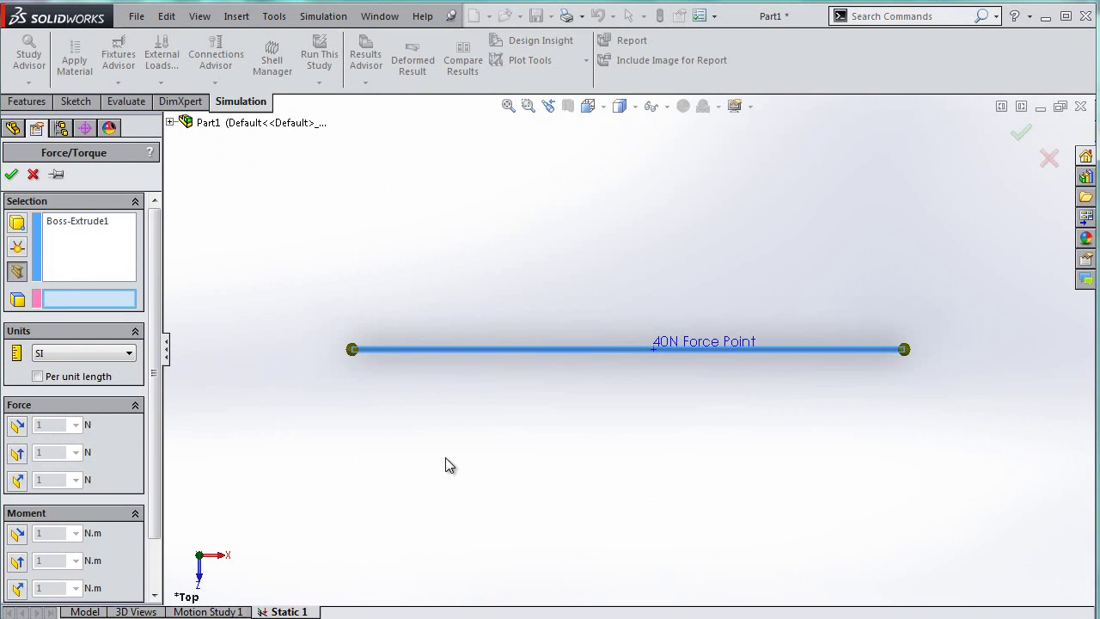
scroll(492, 418, down, 2)
scroll(489, 325, down, 5)
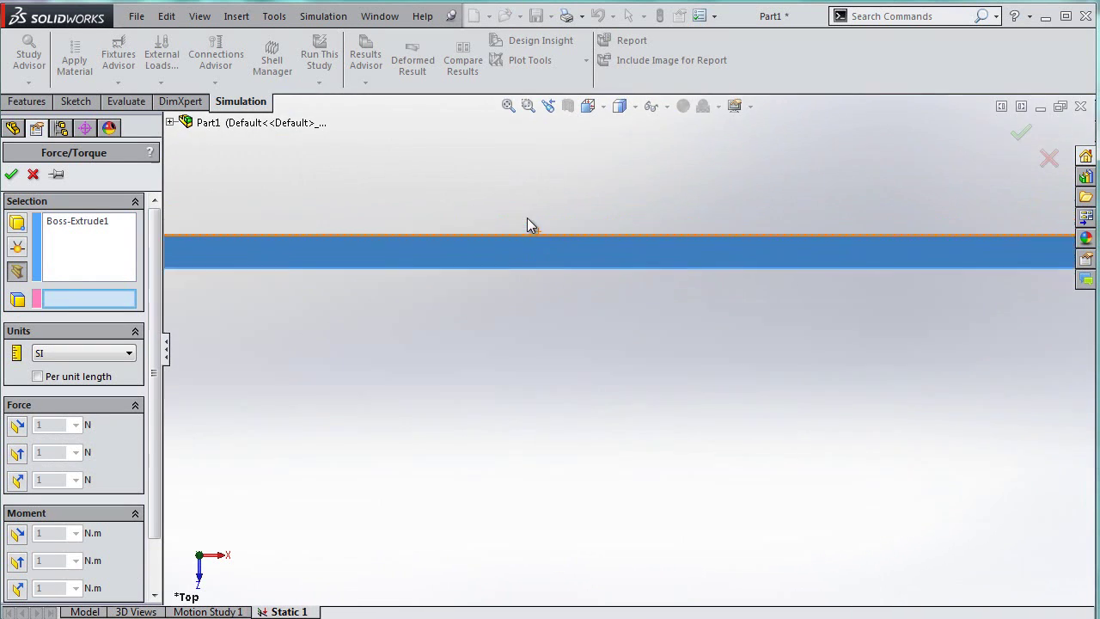
click(520, 269)
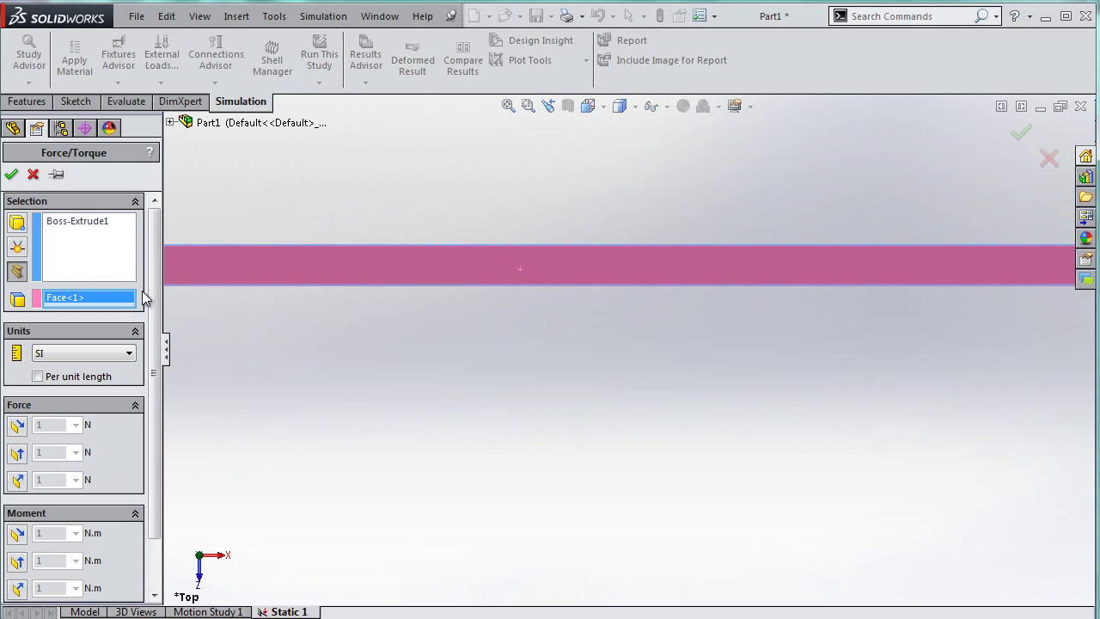
Make the load nonuniform with a table-driven distribution defined by distance.
click(589, 105)
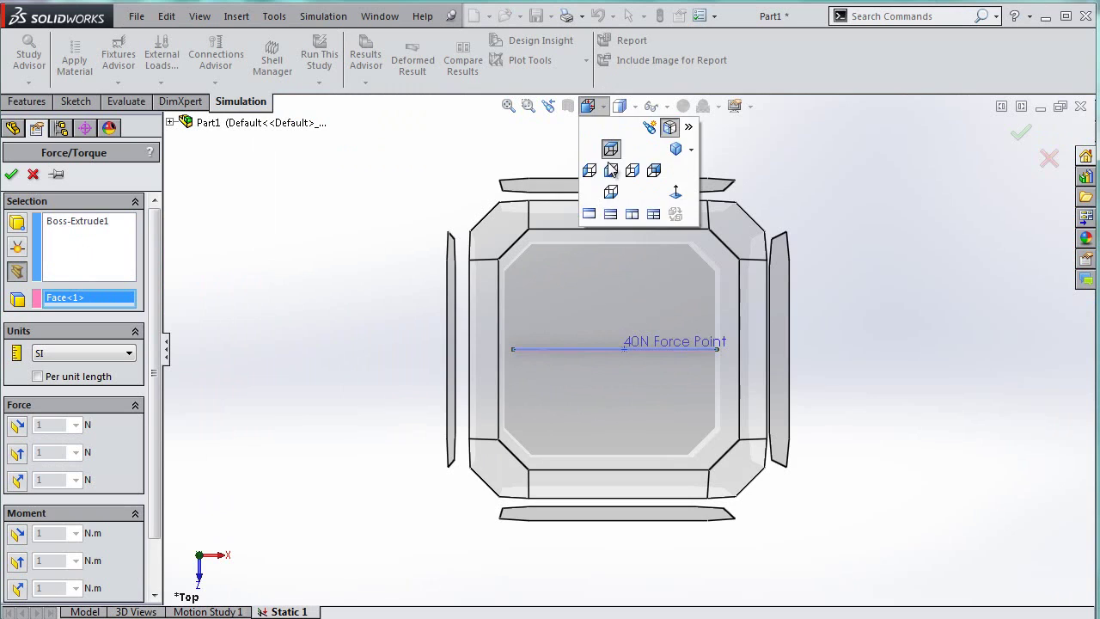
click(610, 170)
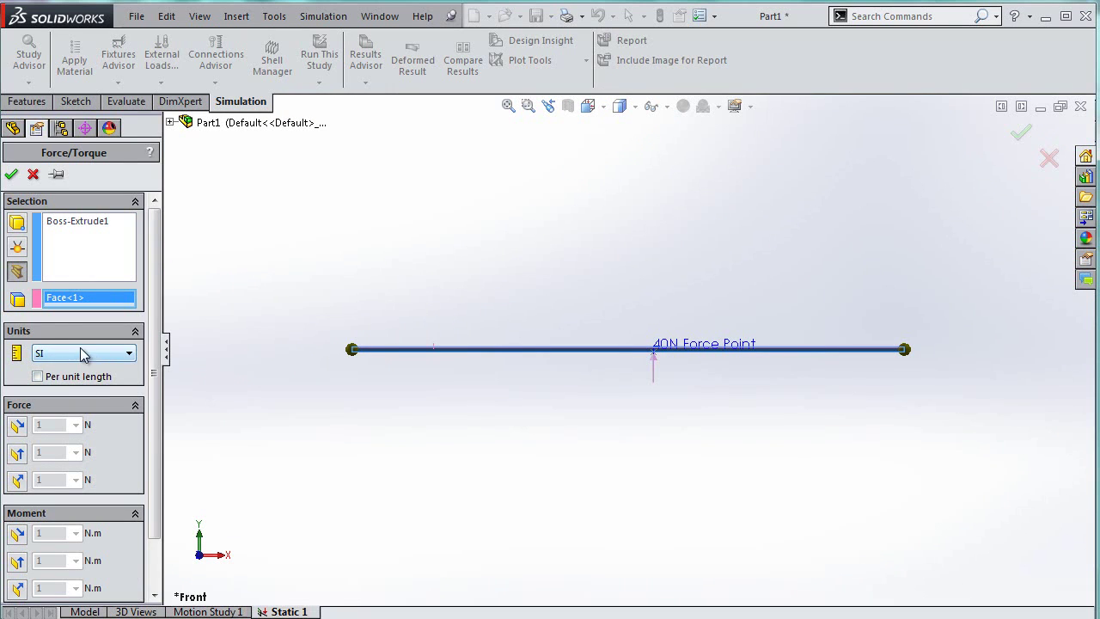
click(37, 376)
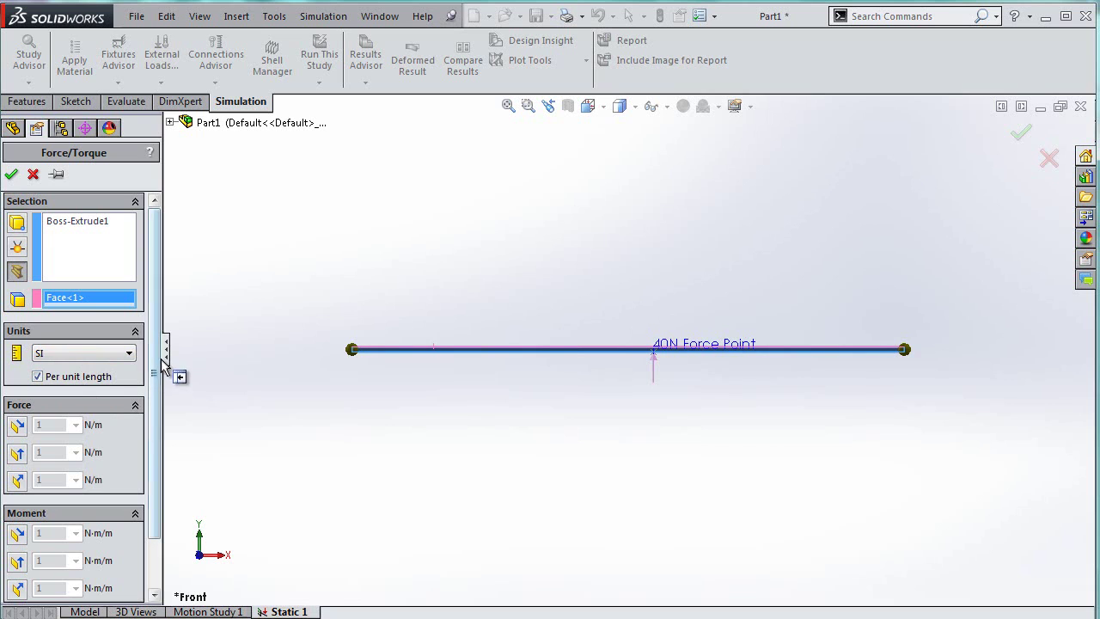
scroll(77, 386, down, 3)
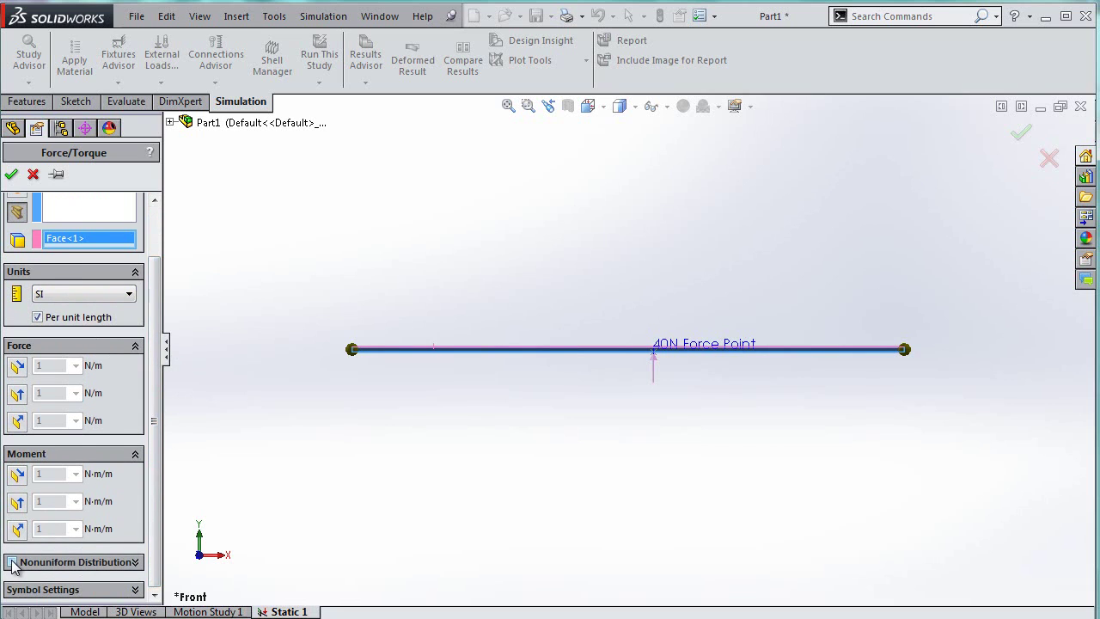
click(12, 562)
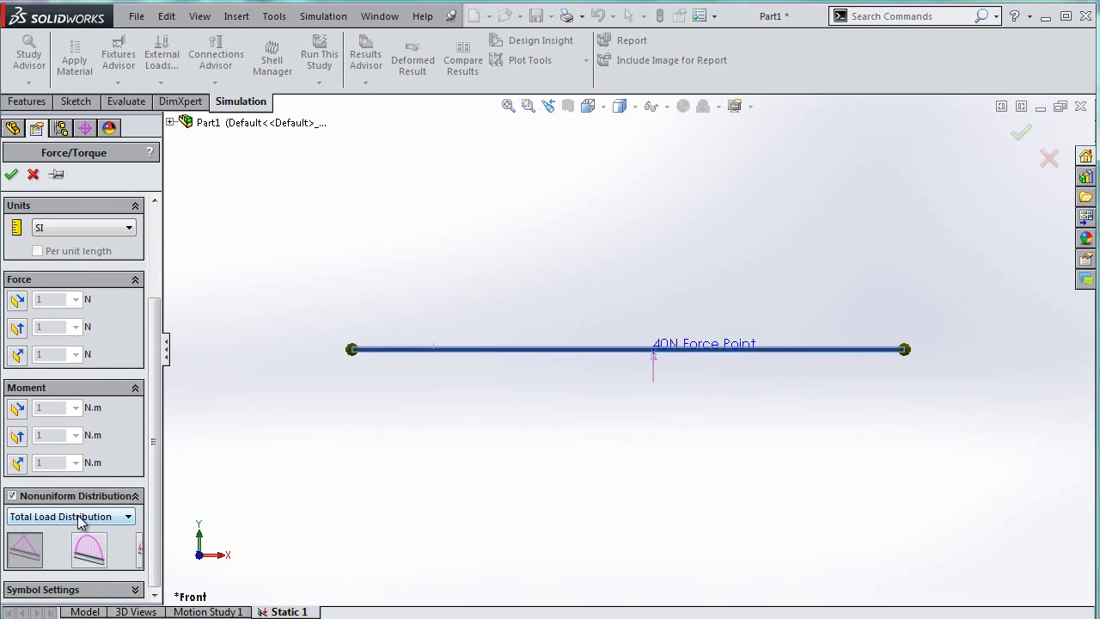
click(80, 517)
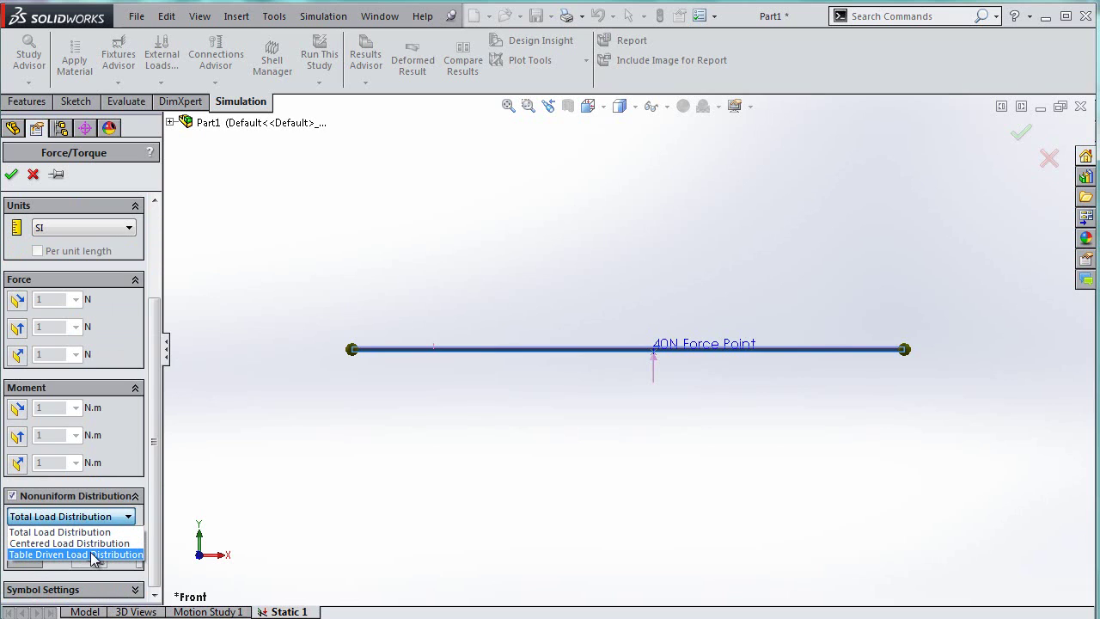
click(84, 554)
drag(154, 373, 151, 498)
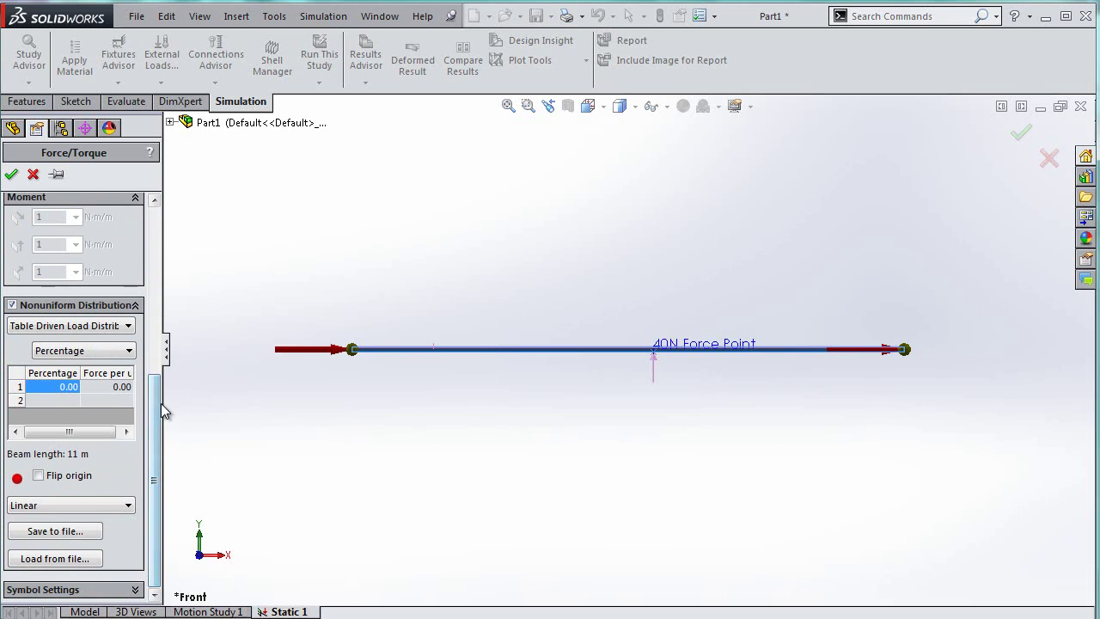
drag(165, 406, 275, 317)
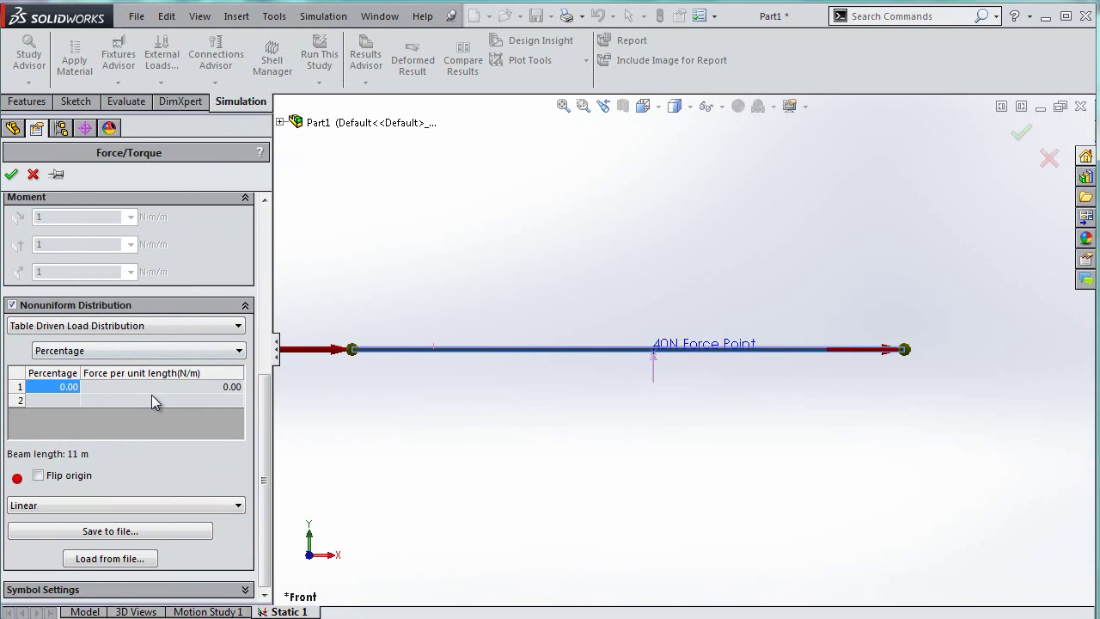
click(131, 352)
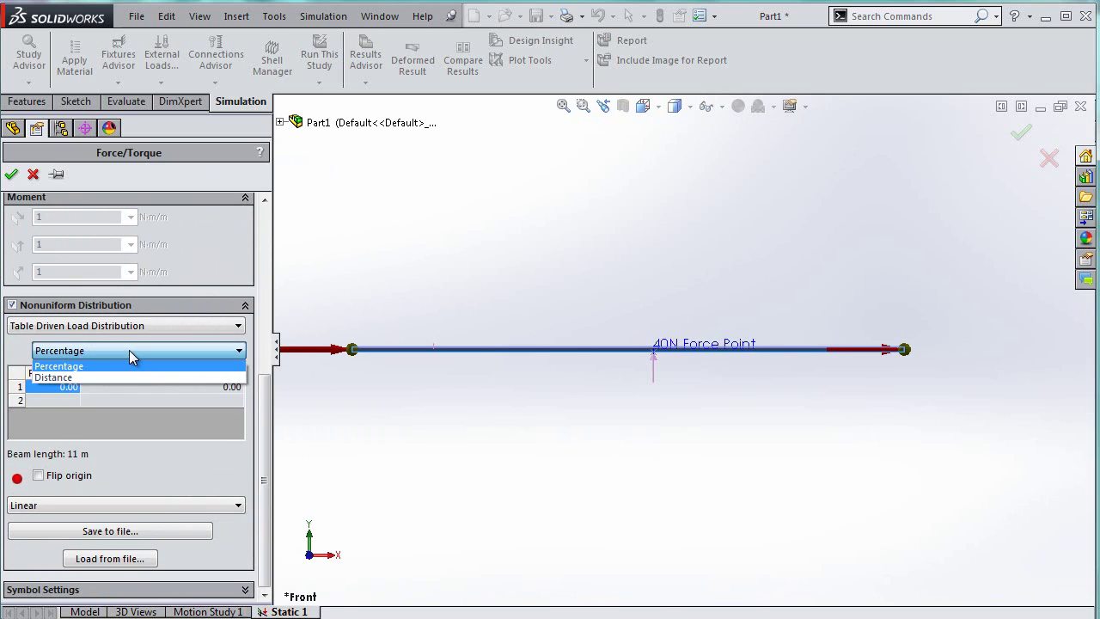
click(51, 377)
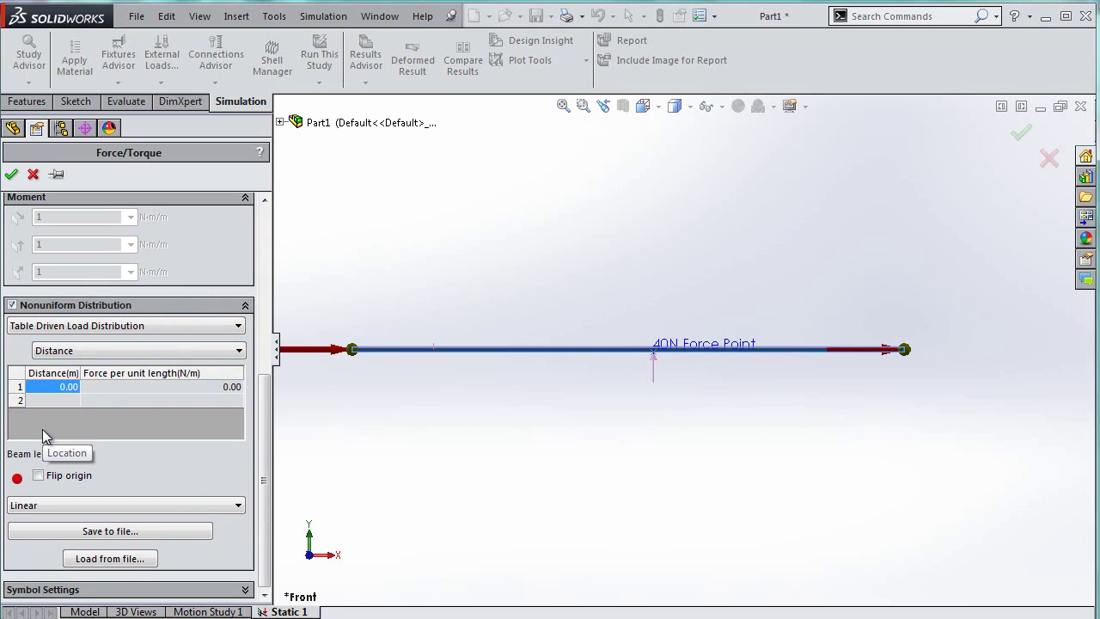
Fill the distribution table with -7 N/m at 0 m and 3 N/m at 5 m.
click(161, 387)
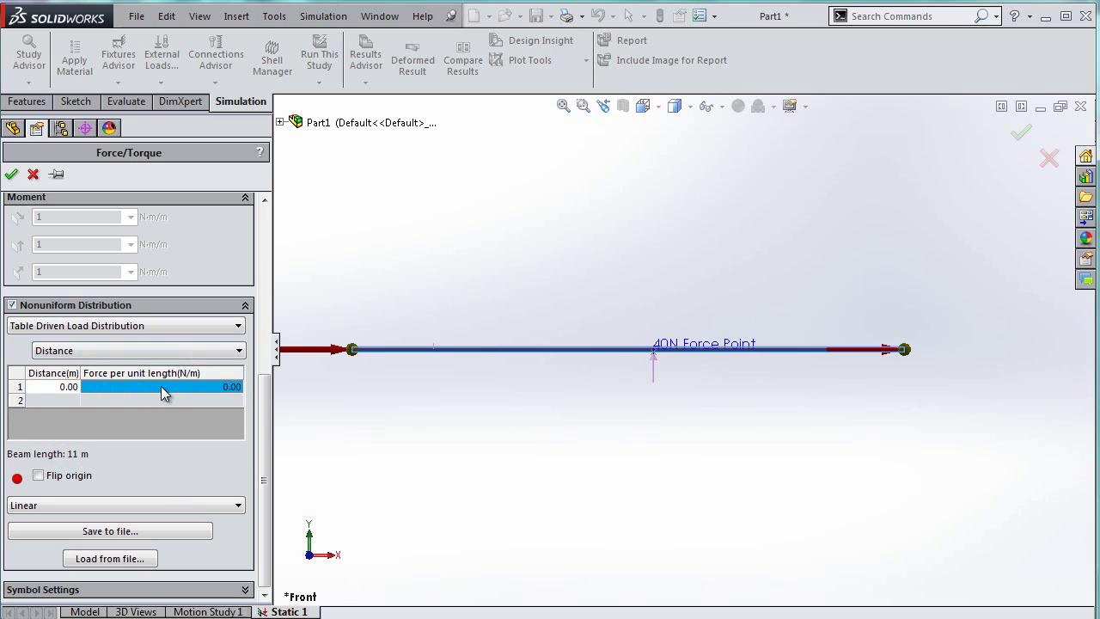
text(-7)
click(75, 401)
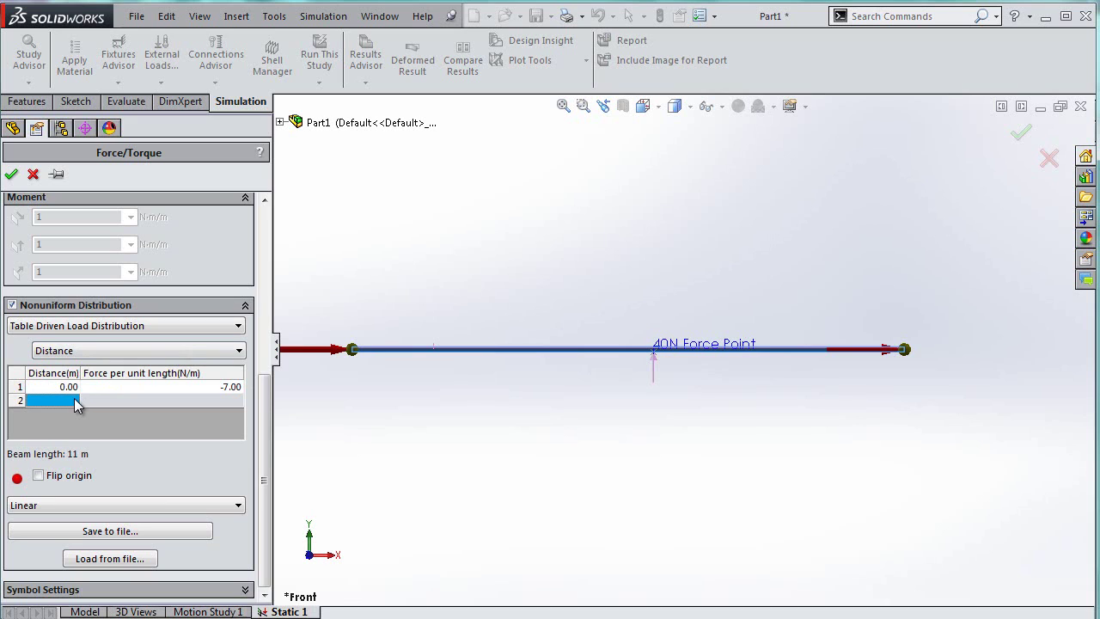
text(5)
click(187, 398)
text(3)
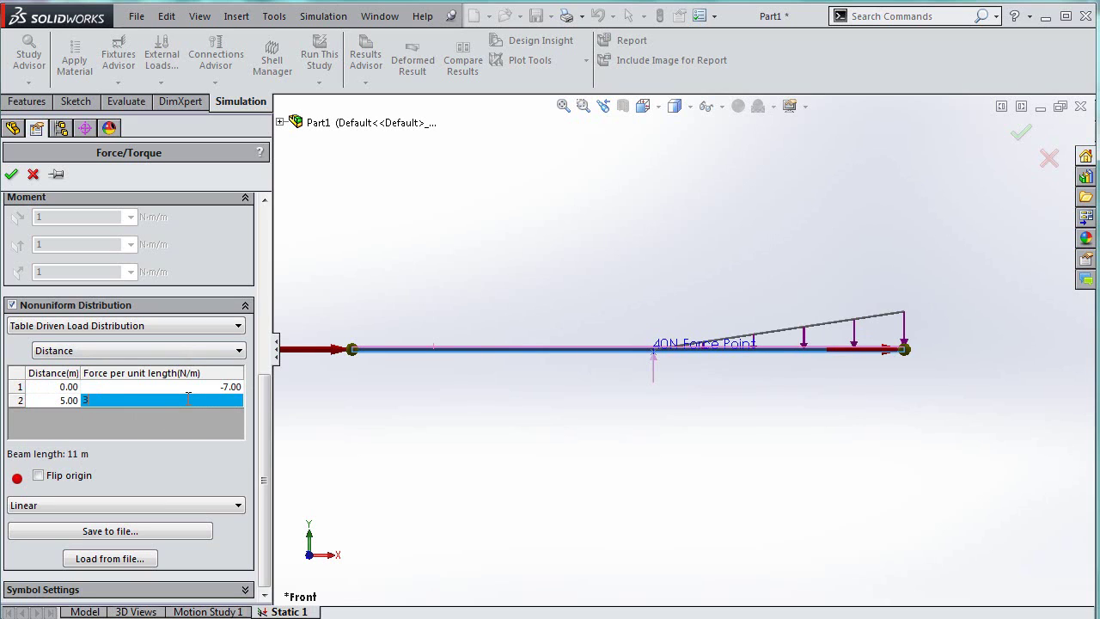
key(Return)
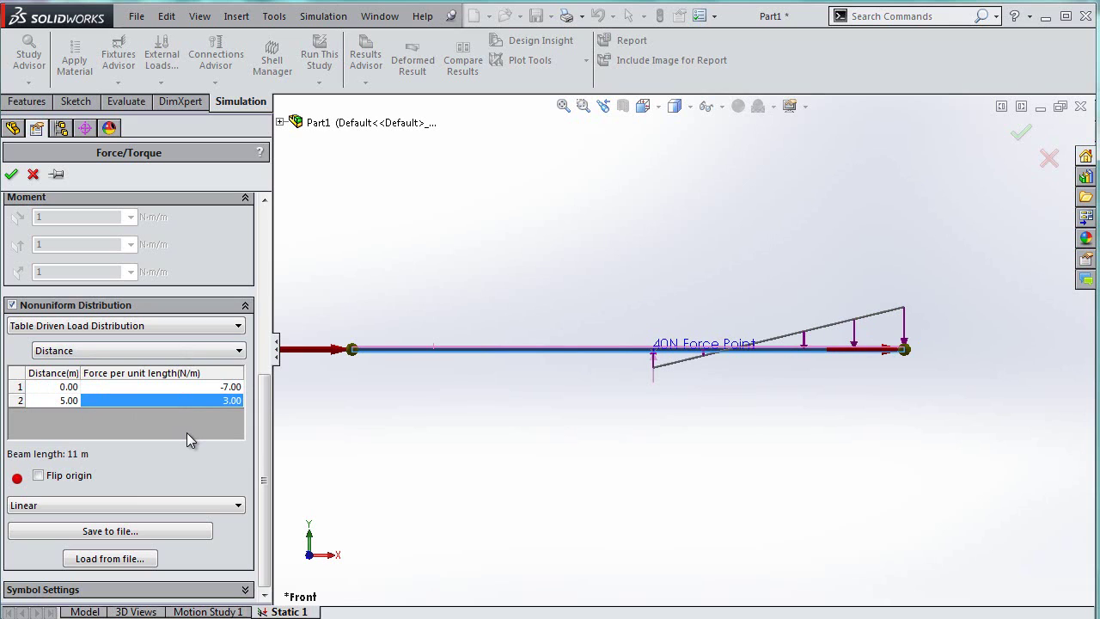
key(z)
key(z)
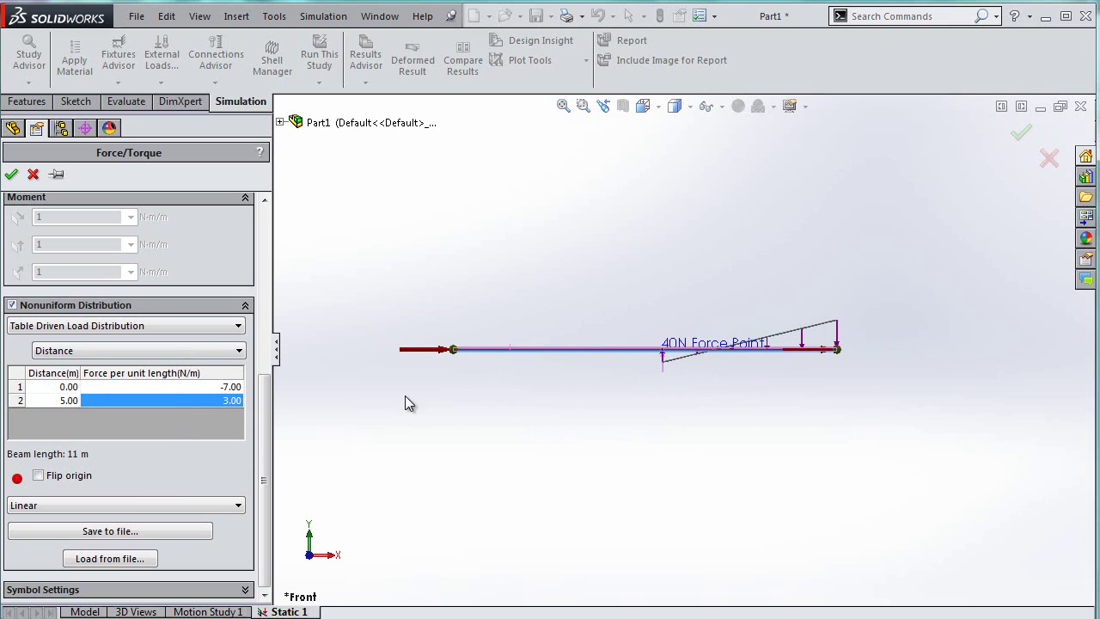
Flip the origin of the load distribution and set its values to 7 N/m at 0 m and -3 N/m at 5 m.
click(38, 476)
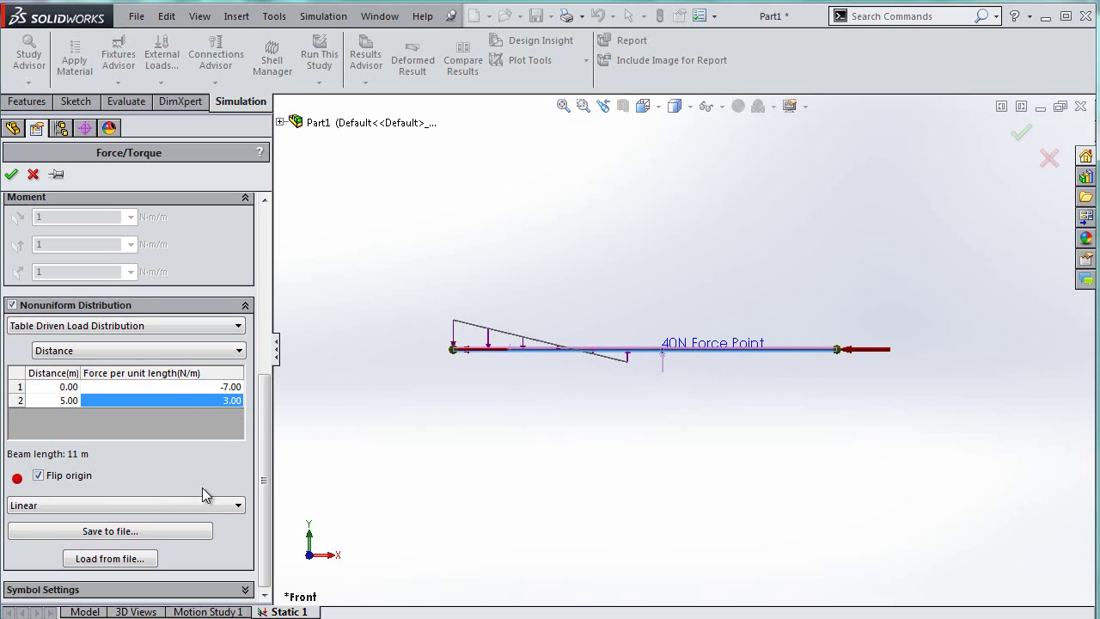
click(220, 388)
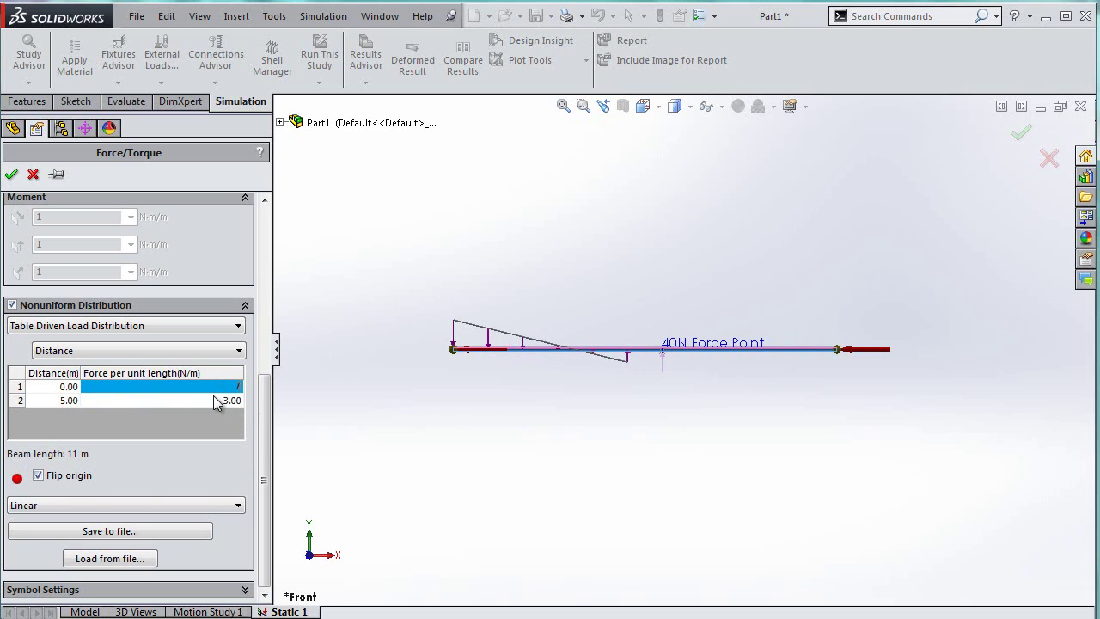
text(7)
click(212, 400)
text(-3)
key(Return)
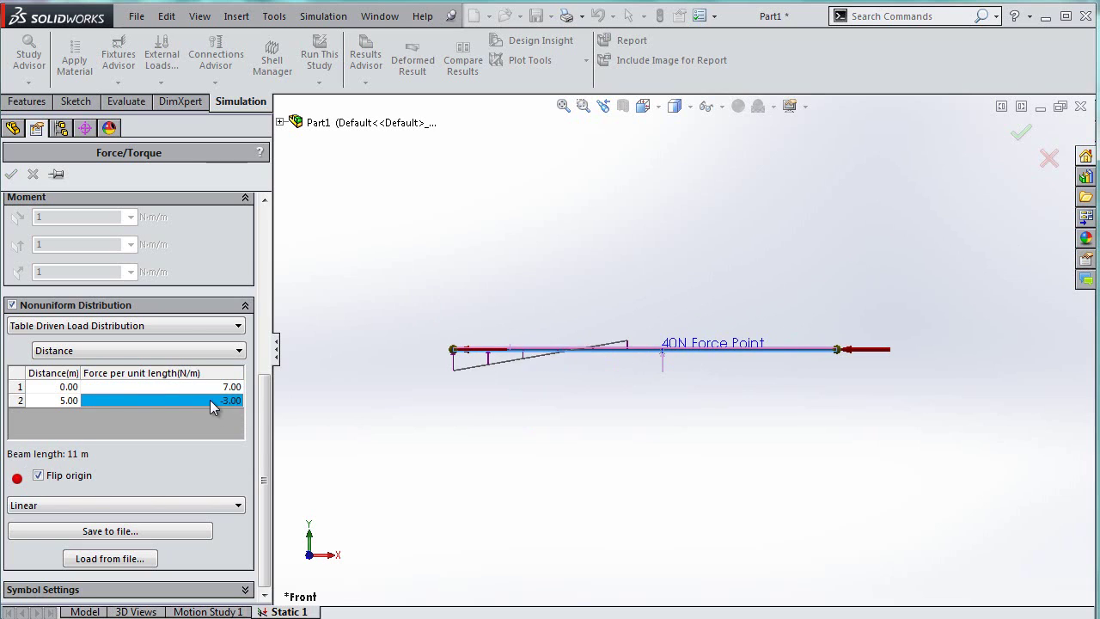
click(191, 343)
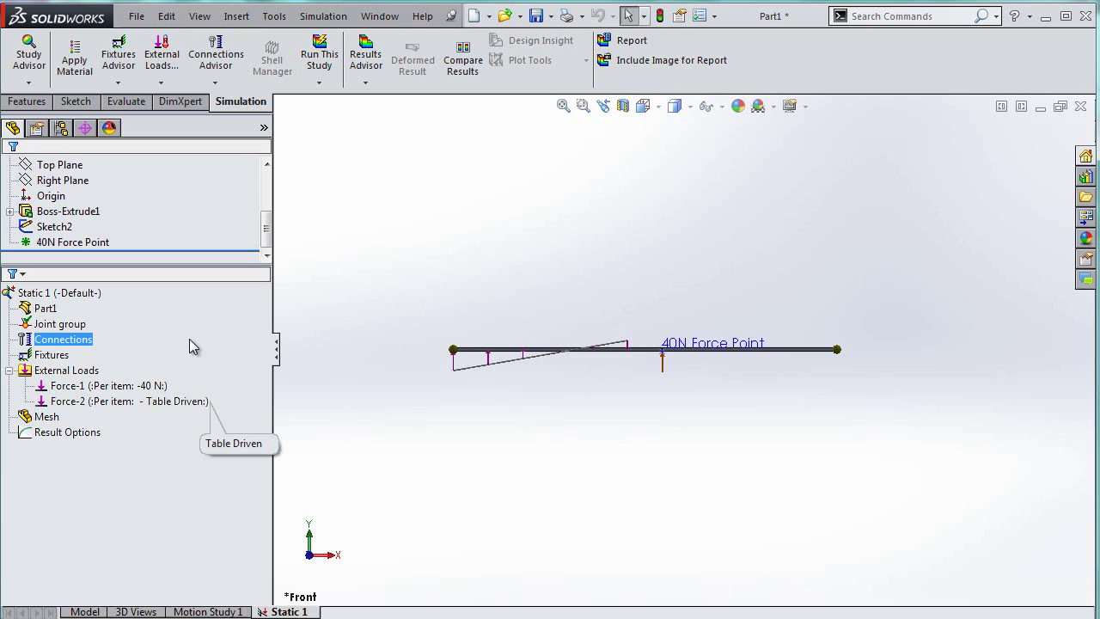
click(198, 326)
click(205, 432)
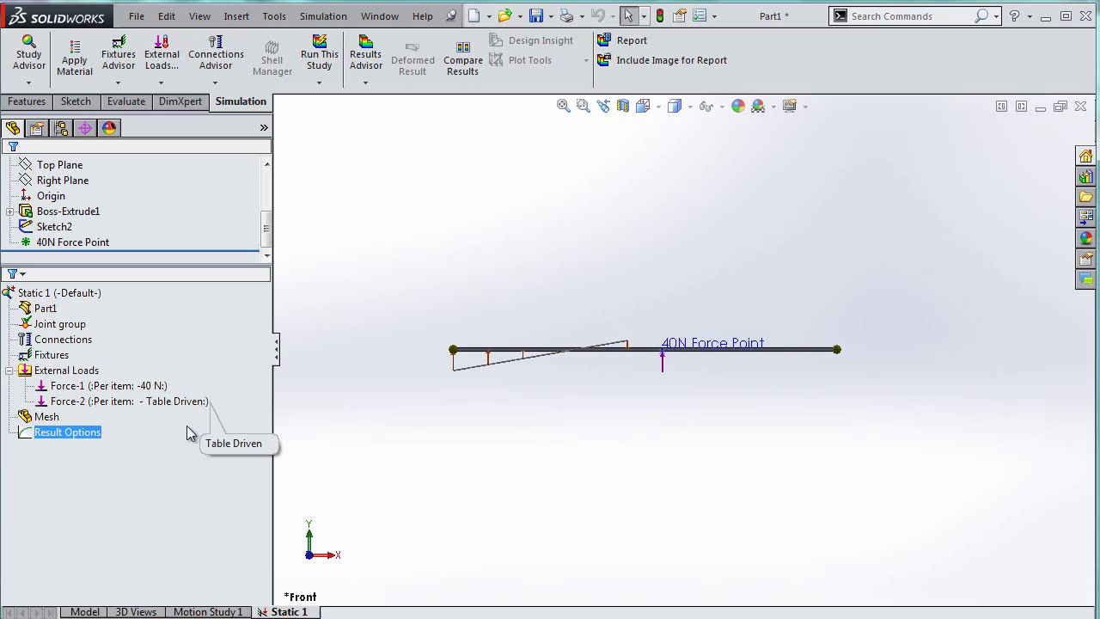
Start a third force load applied to the whole beam.
click(78, 374)
right_click(78, 378)
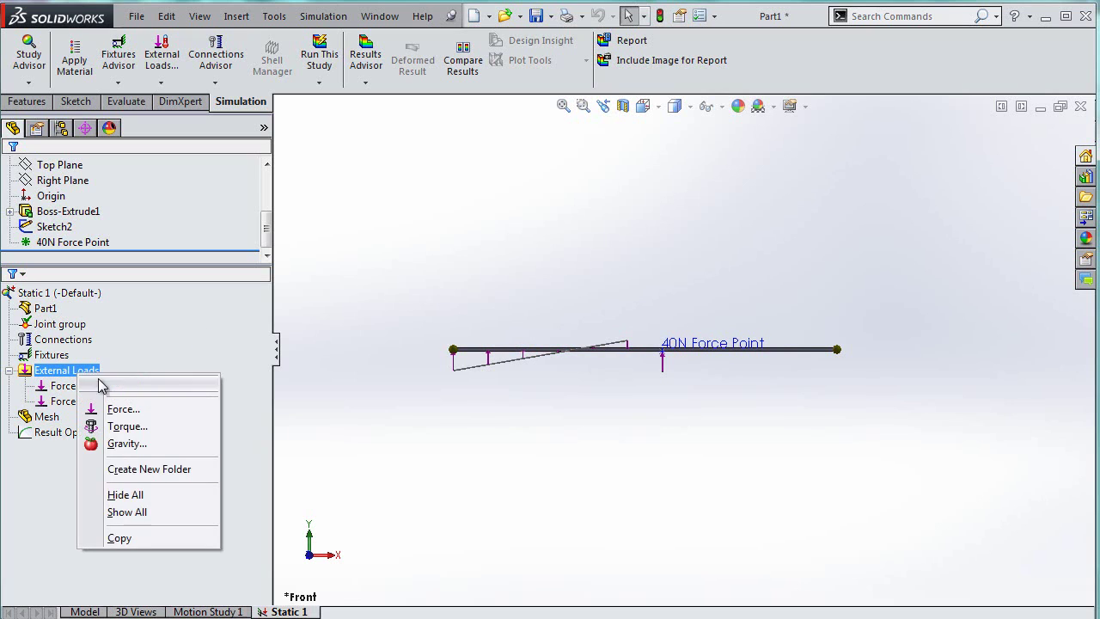
click(112, 406)
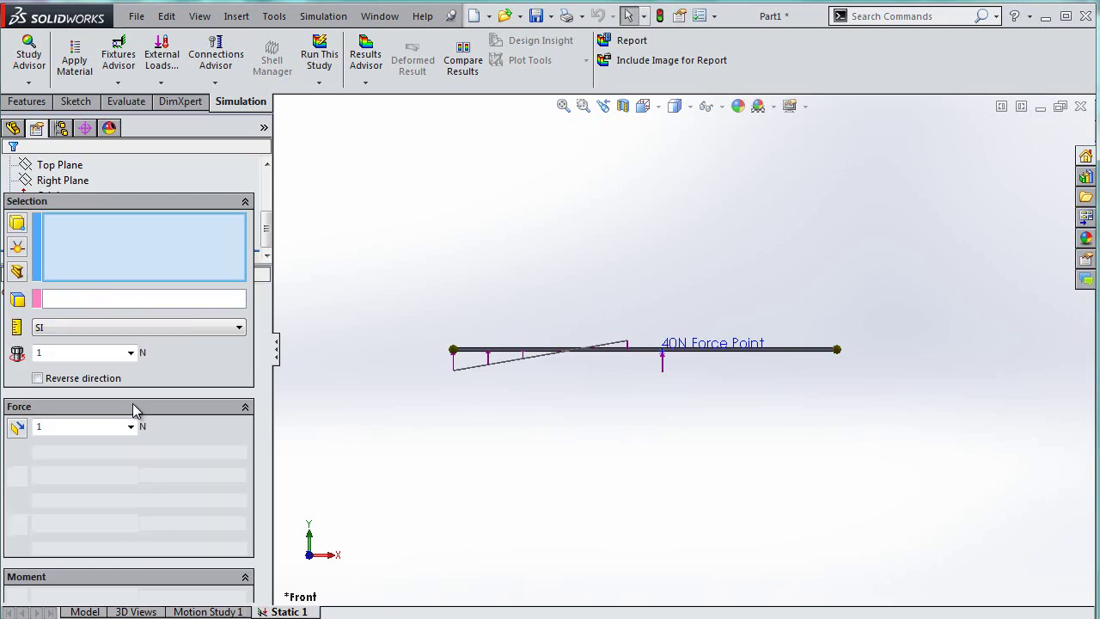
click(15, 275)
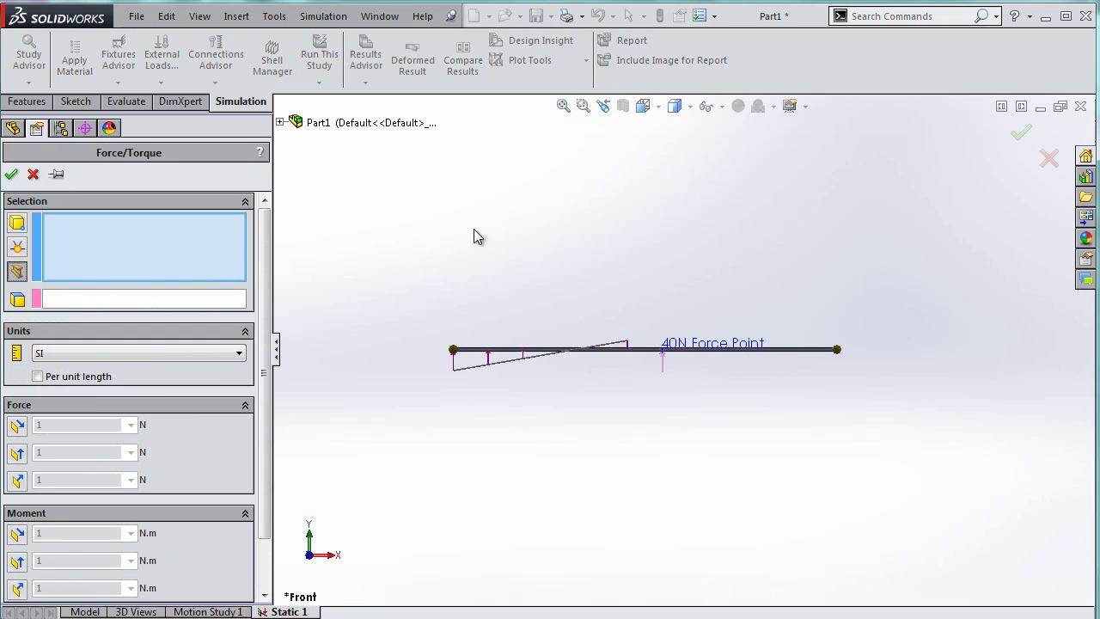
click(772, 361)
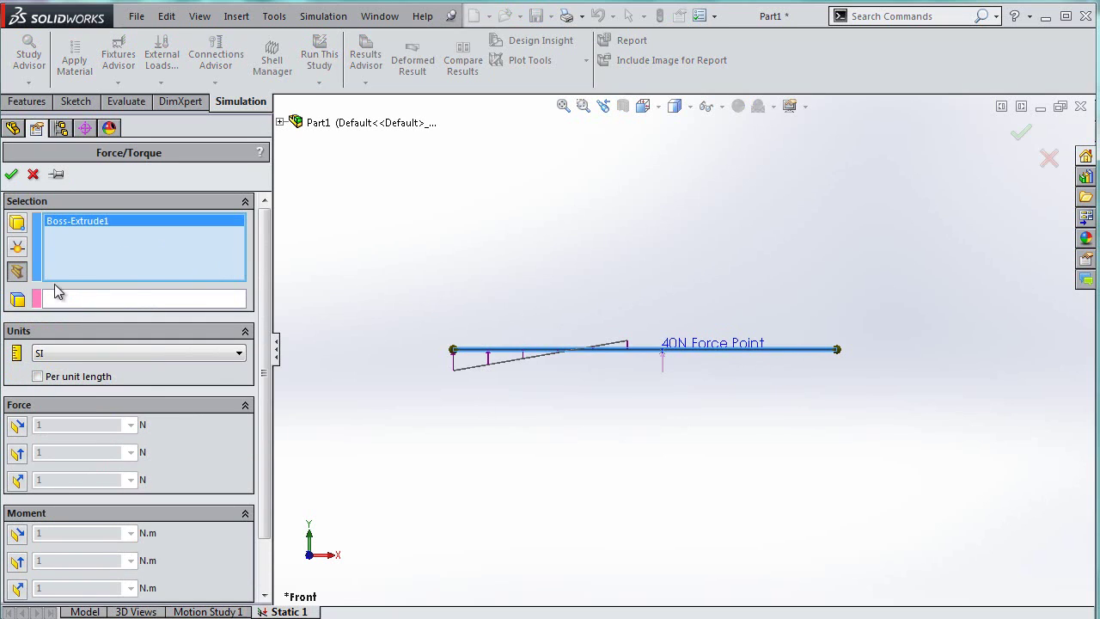
Use the beam's top face as the direction reference for the third force load.
click(85, 300)
click(645, 107)
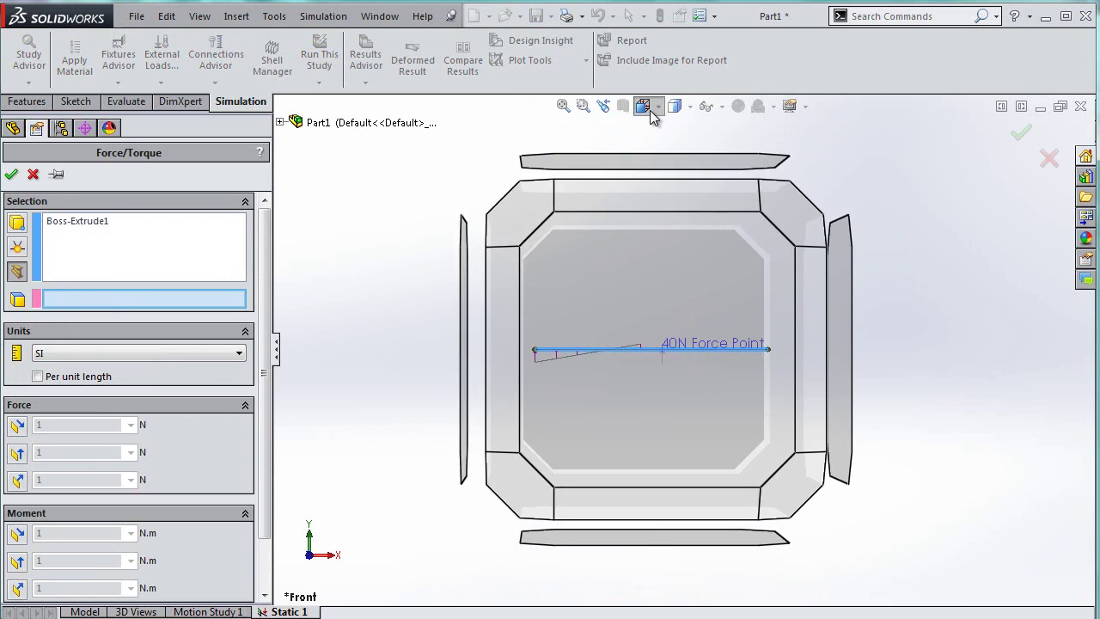
click(665, 148)
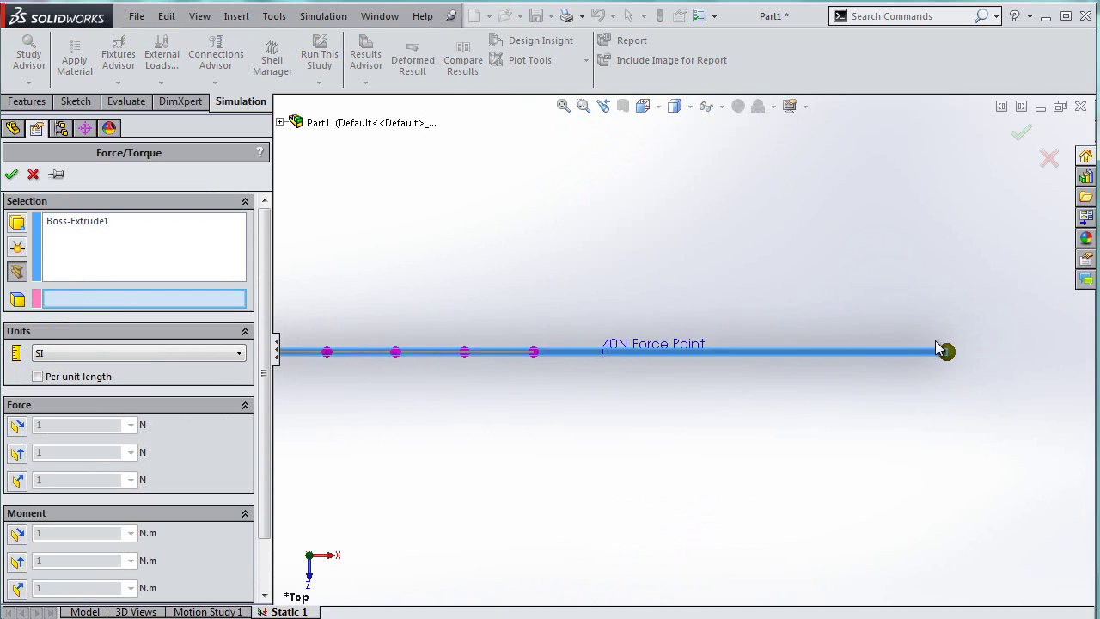
scroll(850, 199, down, 5)
click(855, 204)
scroll(555, 245, up, 5)
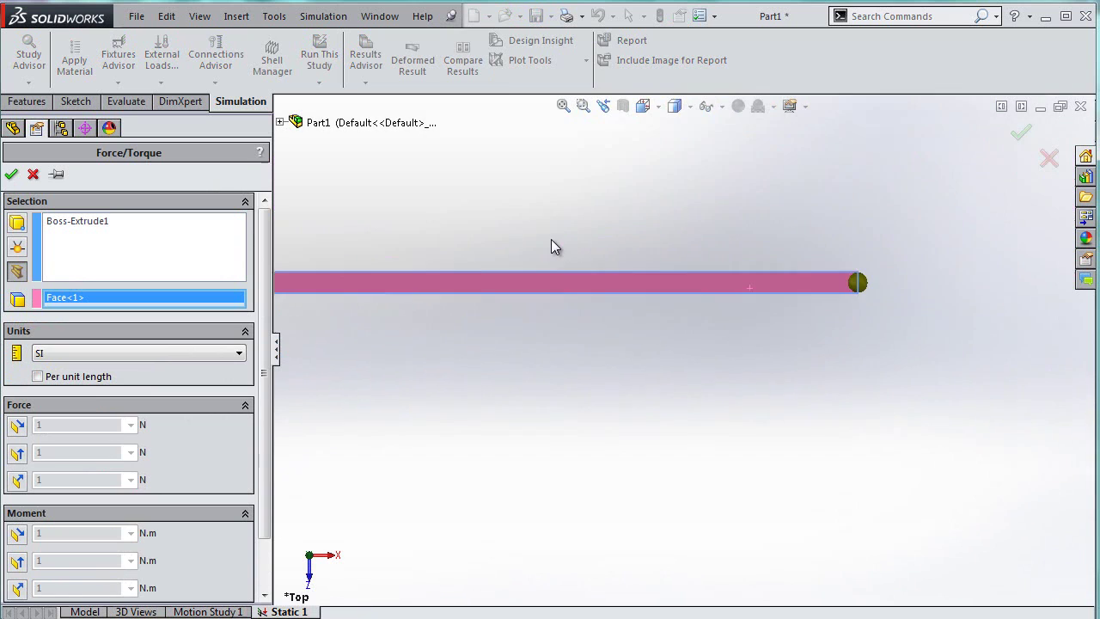
click(649, 107)
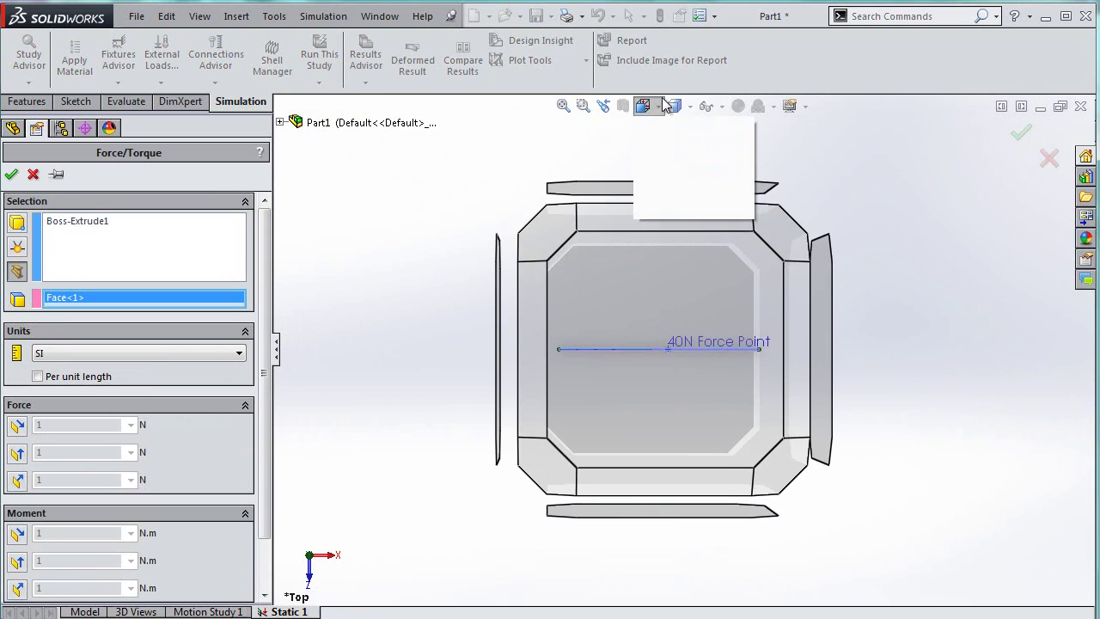
click(665, 169)
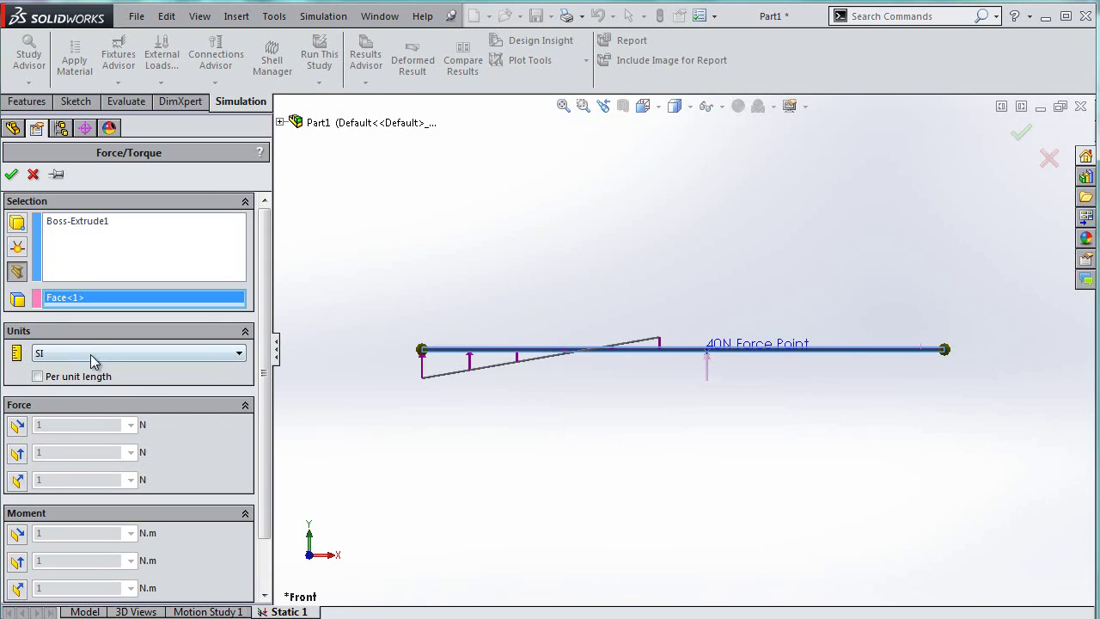
Define the third load per unit length with a nonuniform, table-driven distribution based on distance.
click(68, 378)
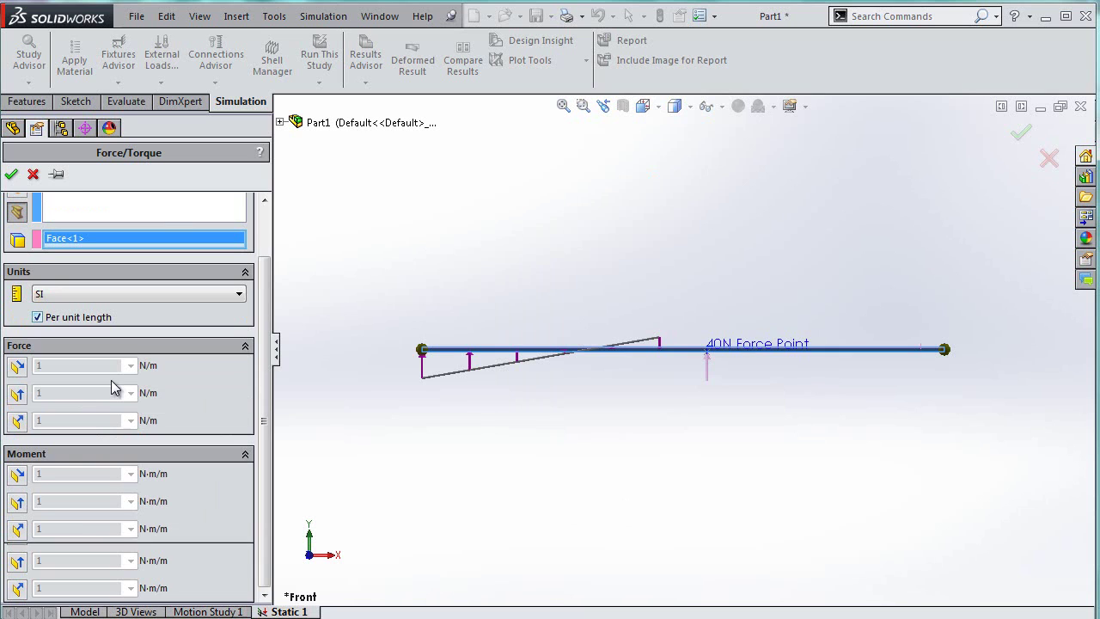
click(12, 562)
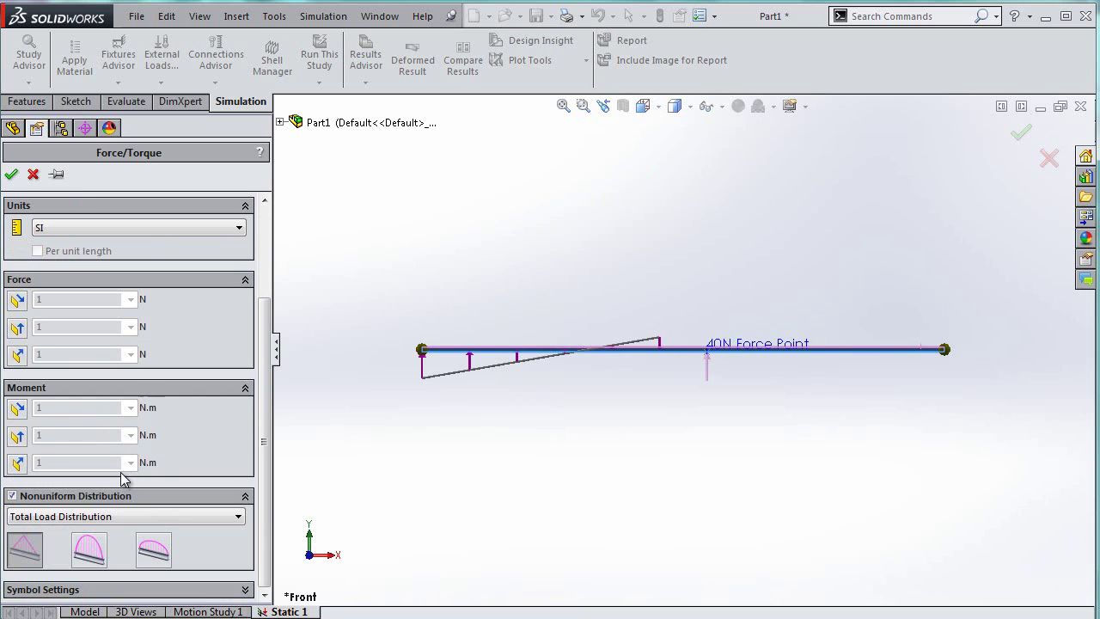
click(112, 515)
click(86, 554)
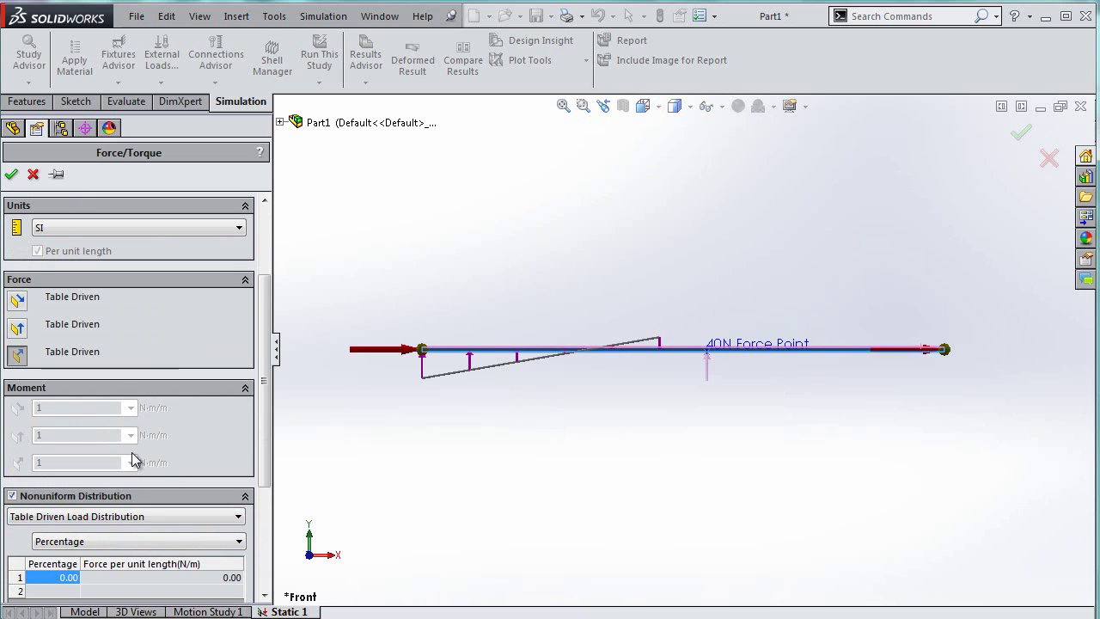
click(110, 544)
click(103, 568)
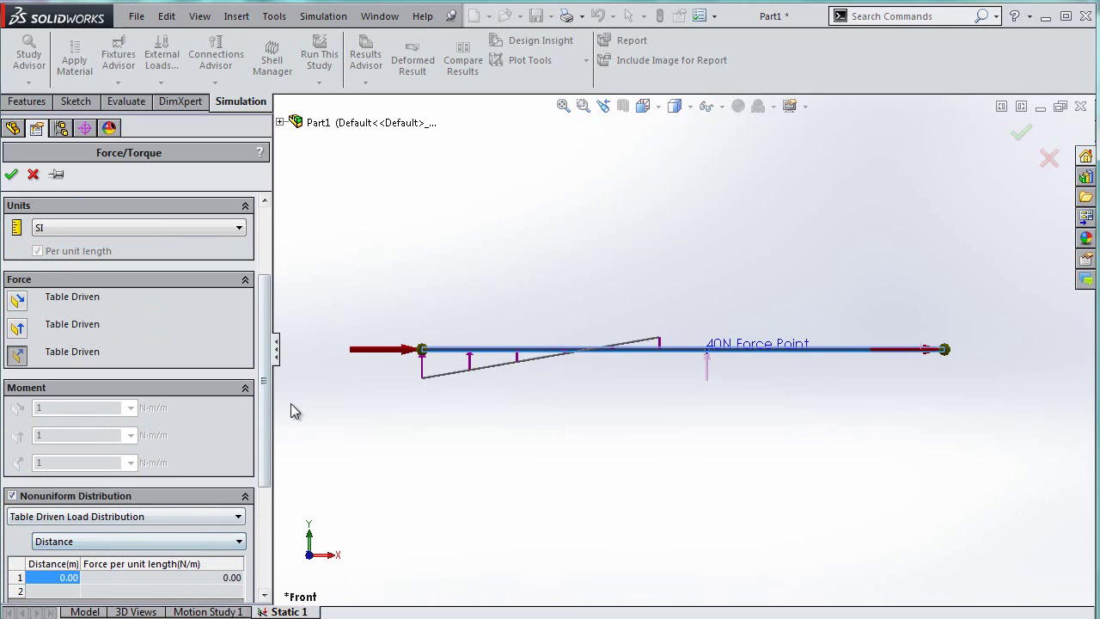
Fill the third load's distribution table with 45 N/m at 0 m and 15 N/m at 4 m.
scroll(244, 487, down, 3)
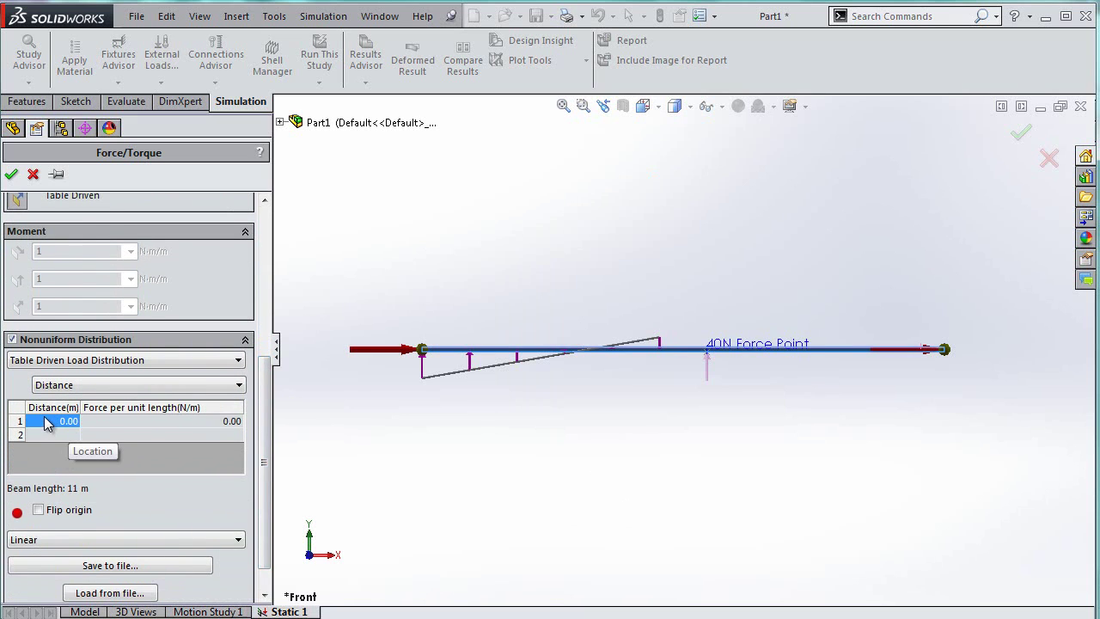
click(197, 427)
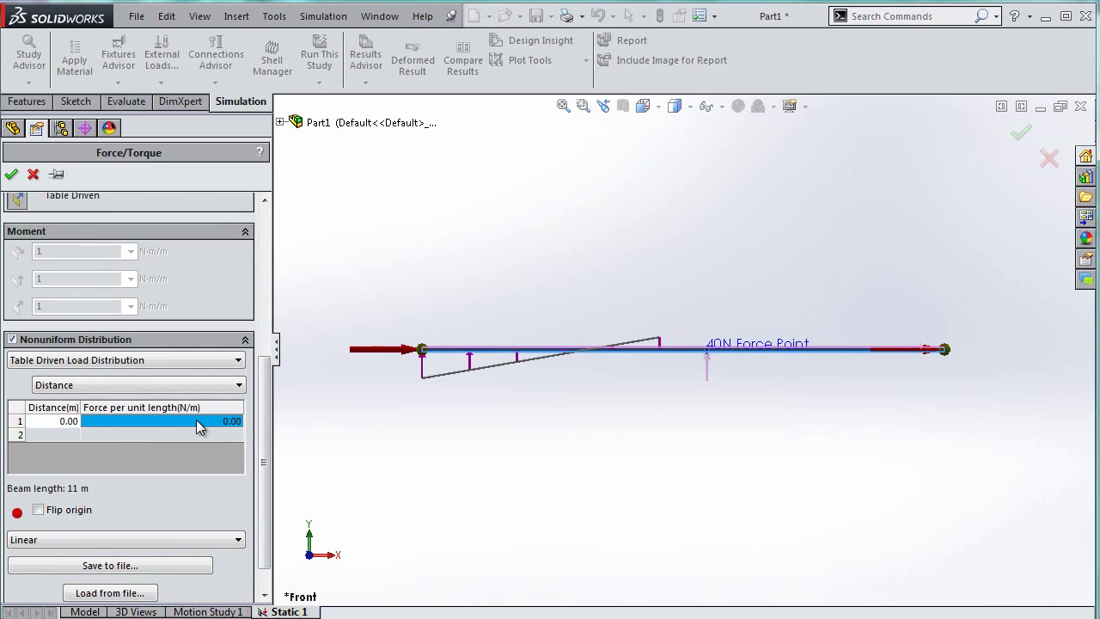
click(61, 438)
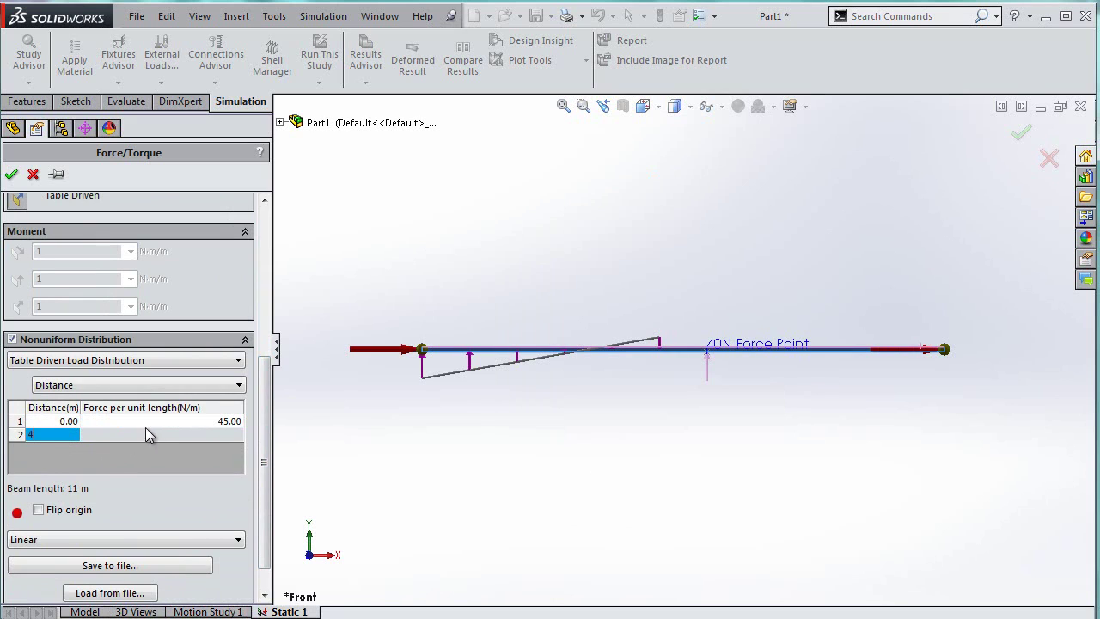
click(151, 436)
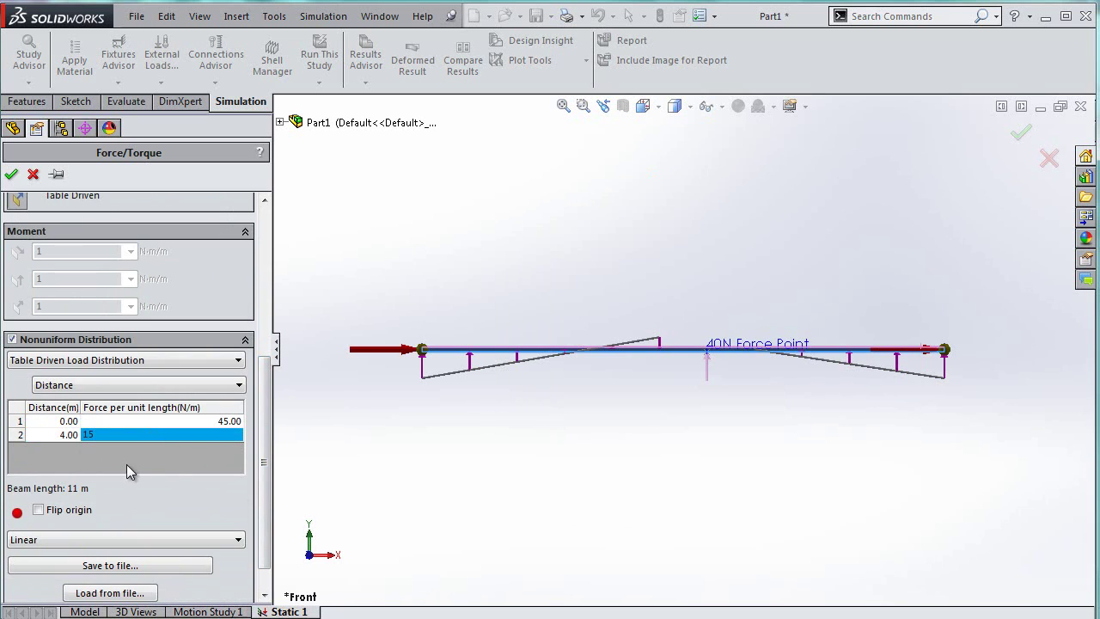
click(132, 453)
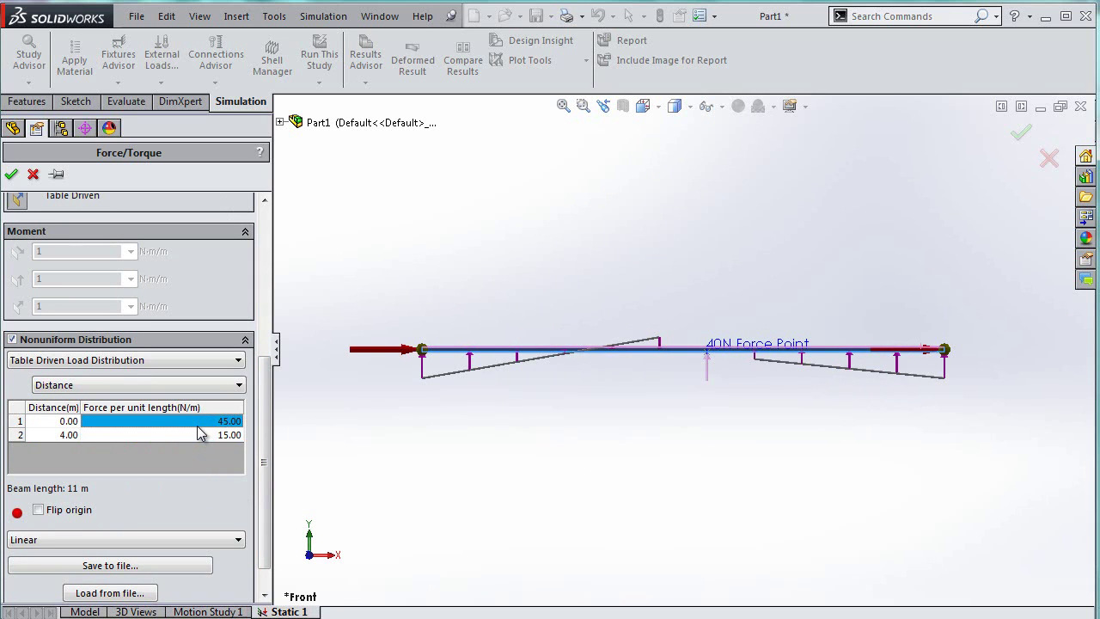
Change the third load's table values to -45 N/m at 0 m and -15 N/m at 4 m, and accept the load.
text(45)
click(193, 435)
text(-15)
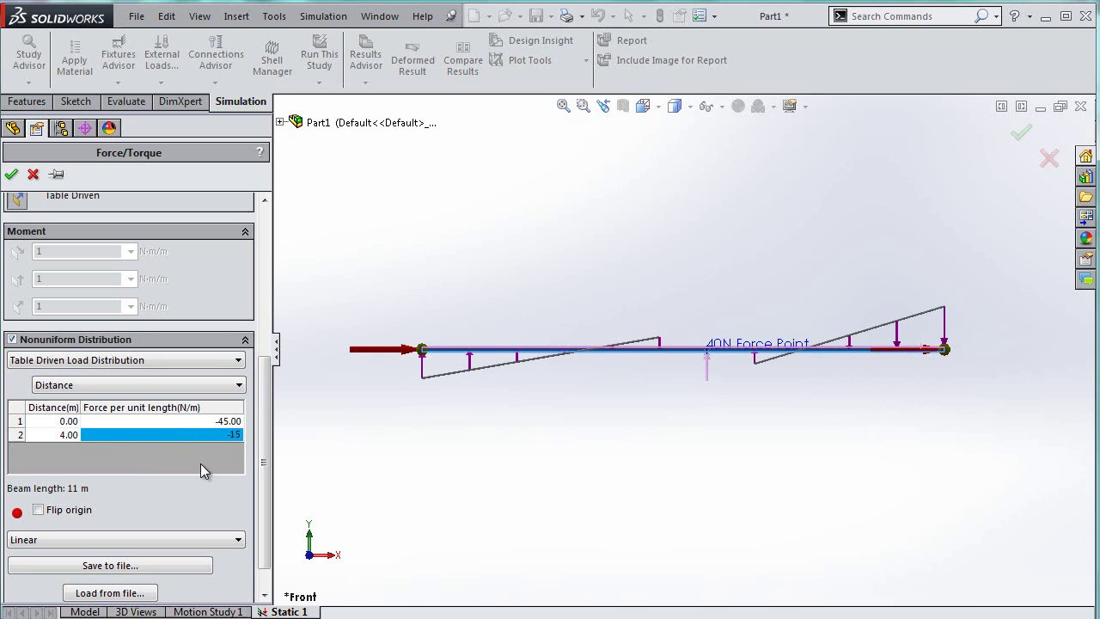
key(Return)
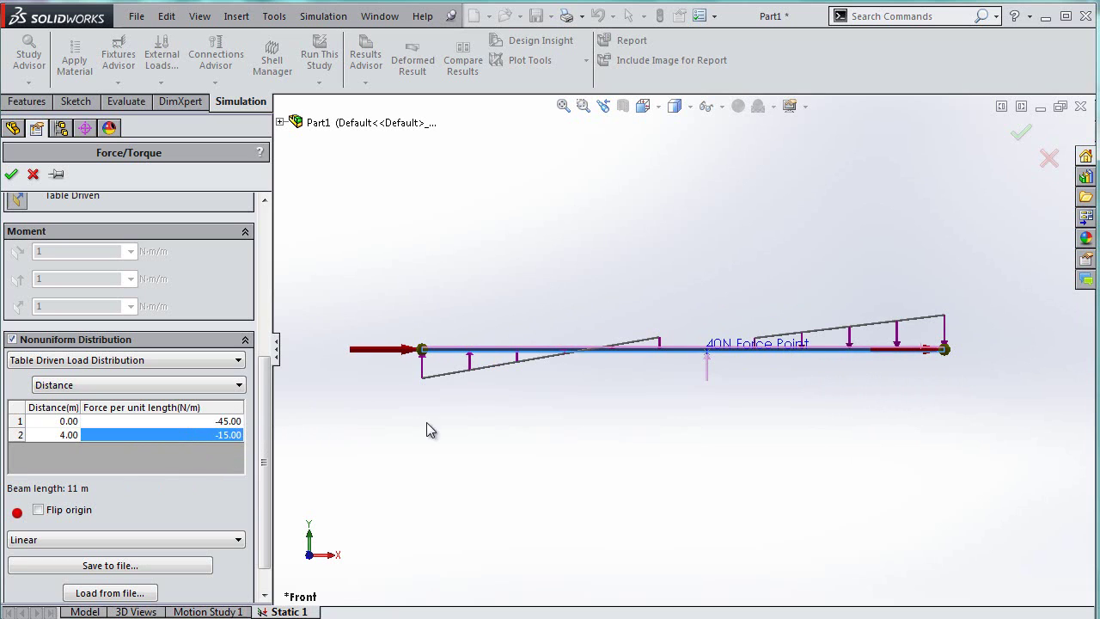
click(11, 174)
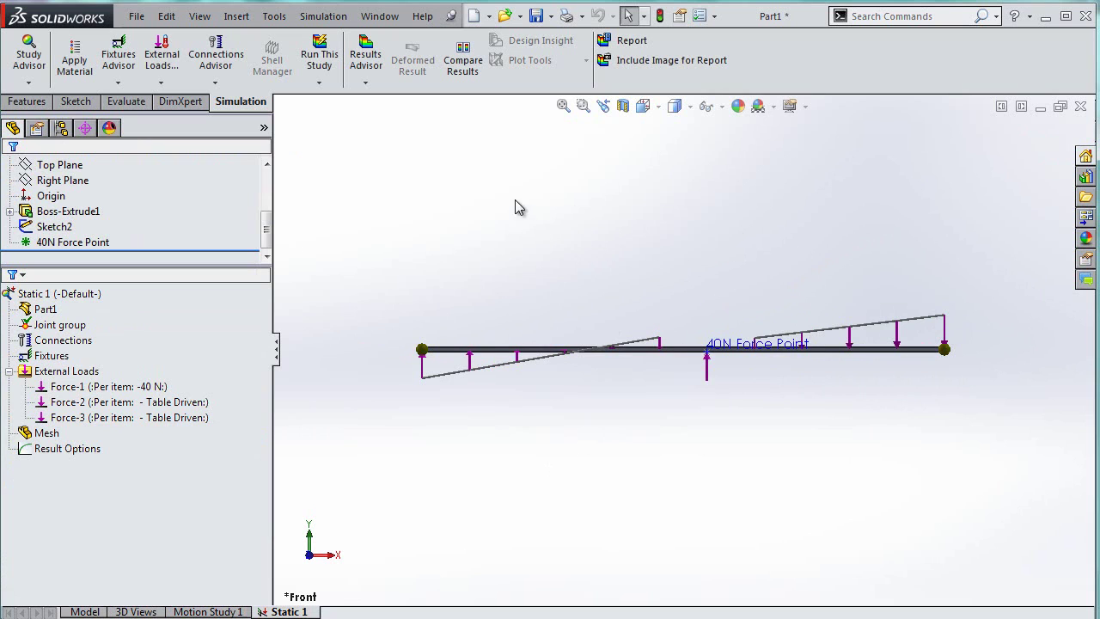
Apply a Fixed Geometry fixture to the joint at the beam's left end.
middle_drag(514, 199, 628, 184)
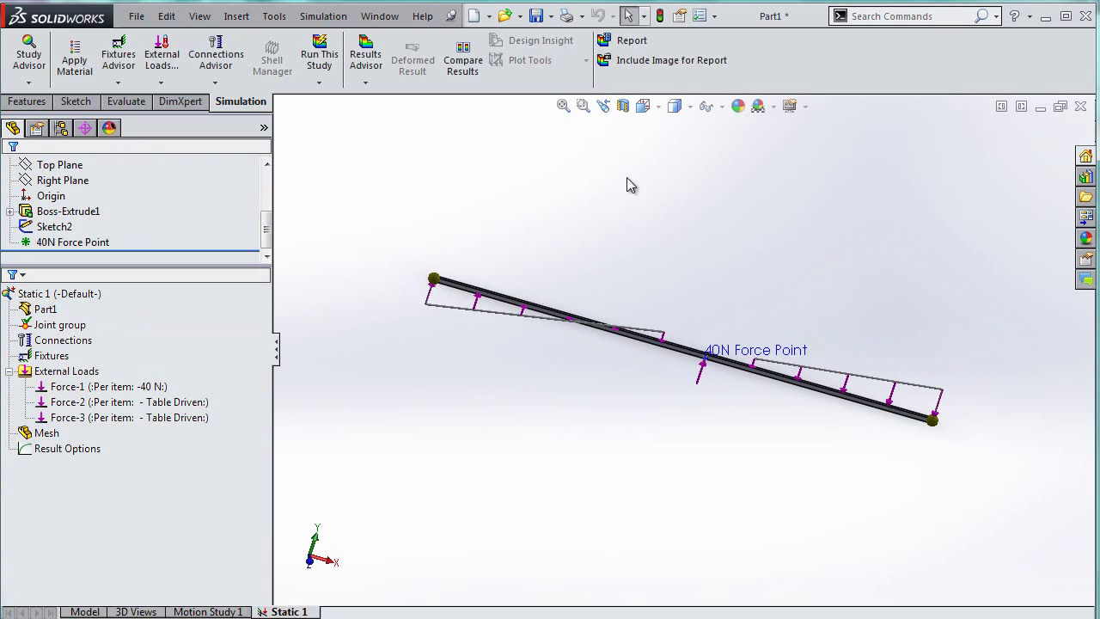
click(644, 106)
click(666, 171)
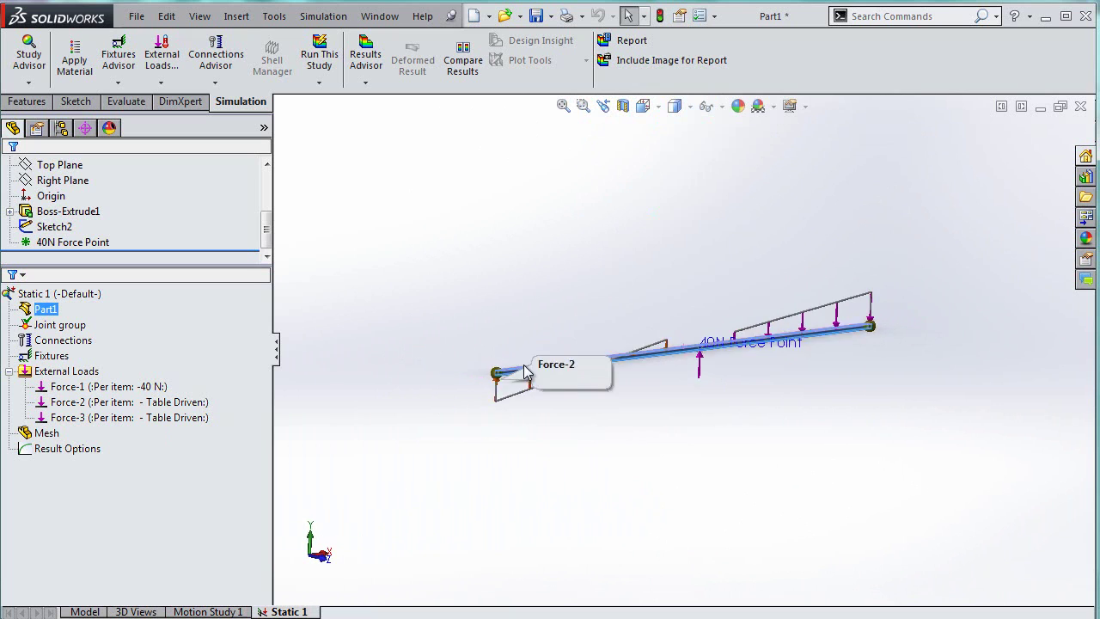
scroll(527, 400, down, 5)
right_click(73, 357)
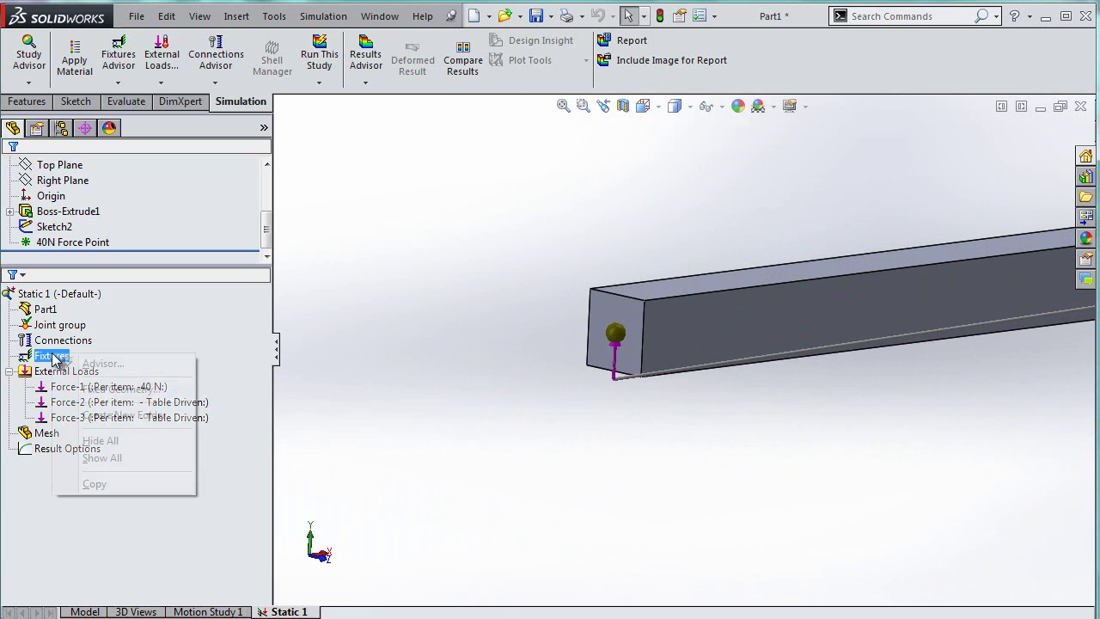
click(112, 388)
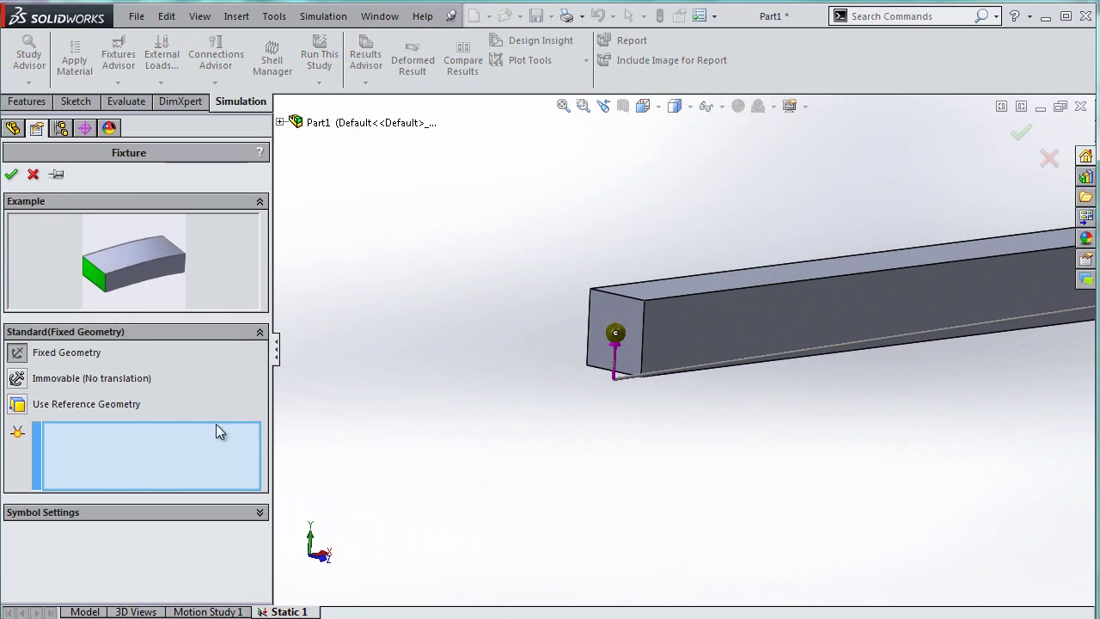
click(616, 333)
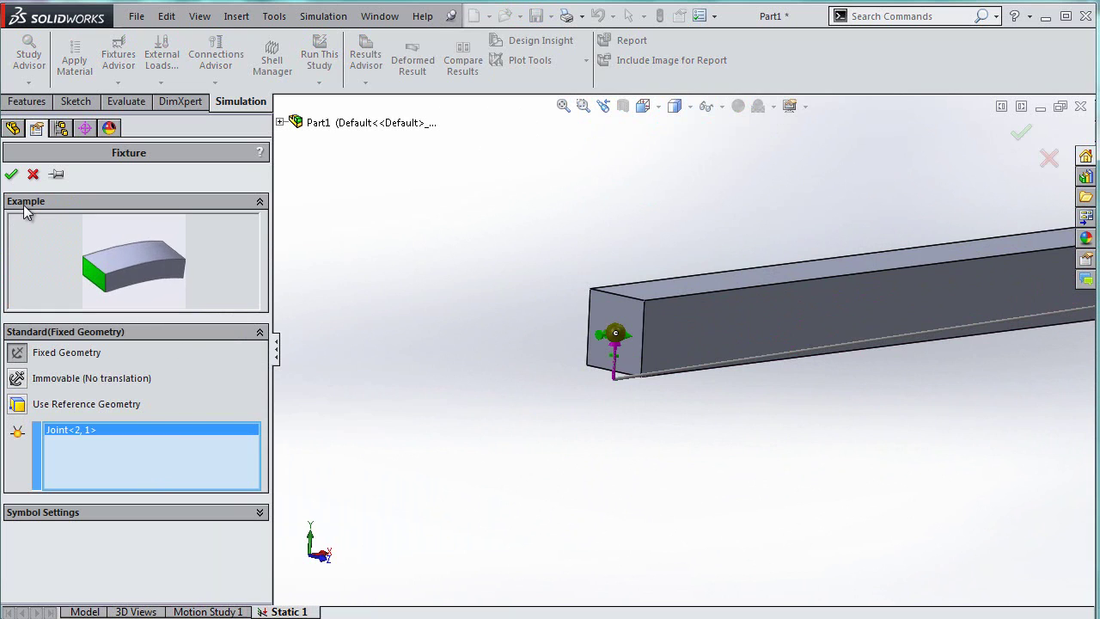
click(11, 175)
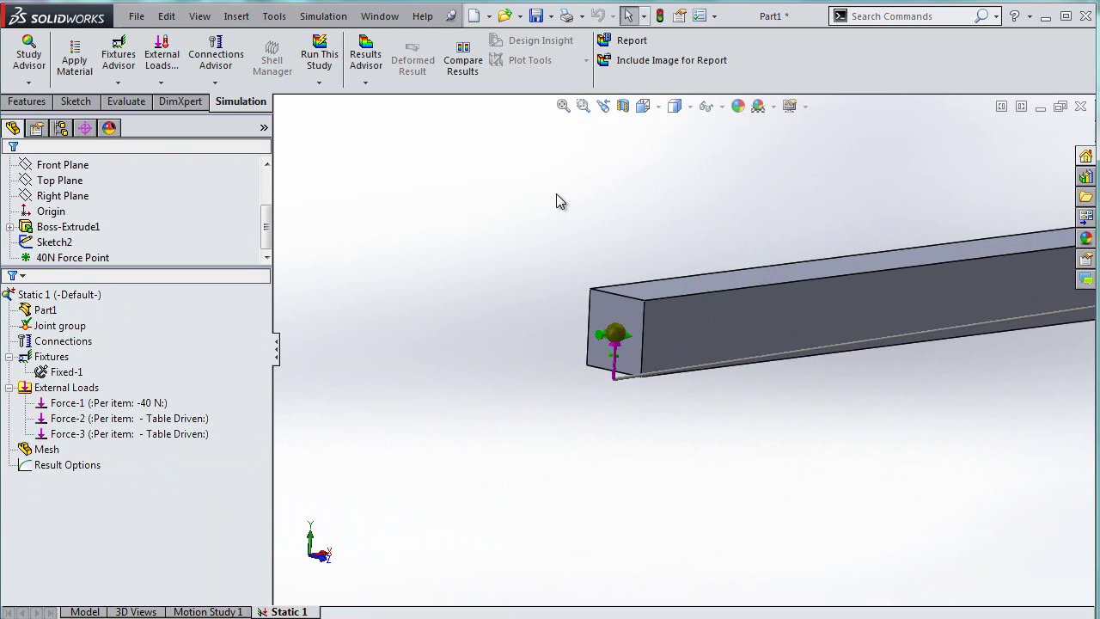
key(f)
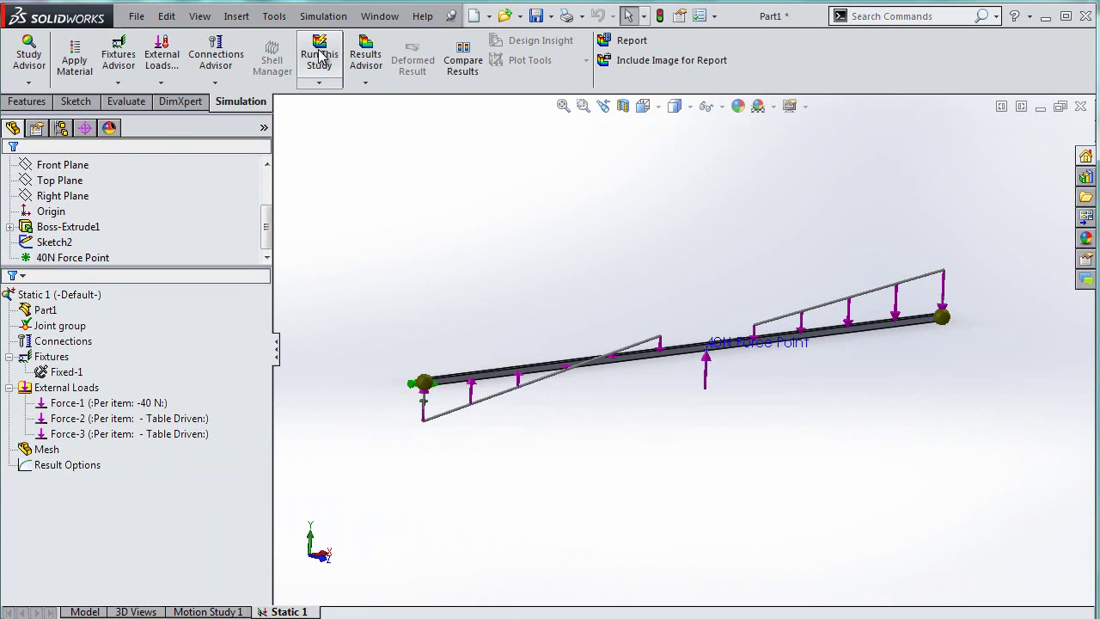
Apply Plain Carbon Steel from the favorite materials to the beam and run the static study.
right_click(29, 311)
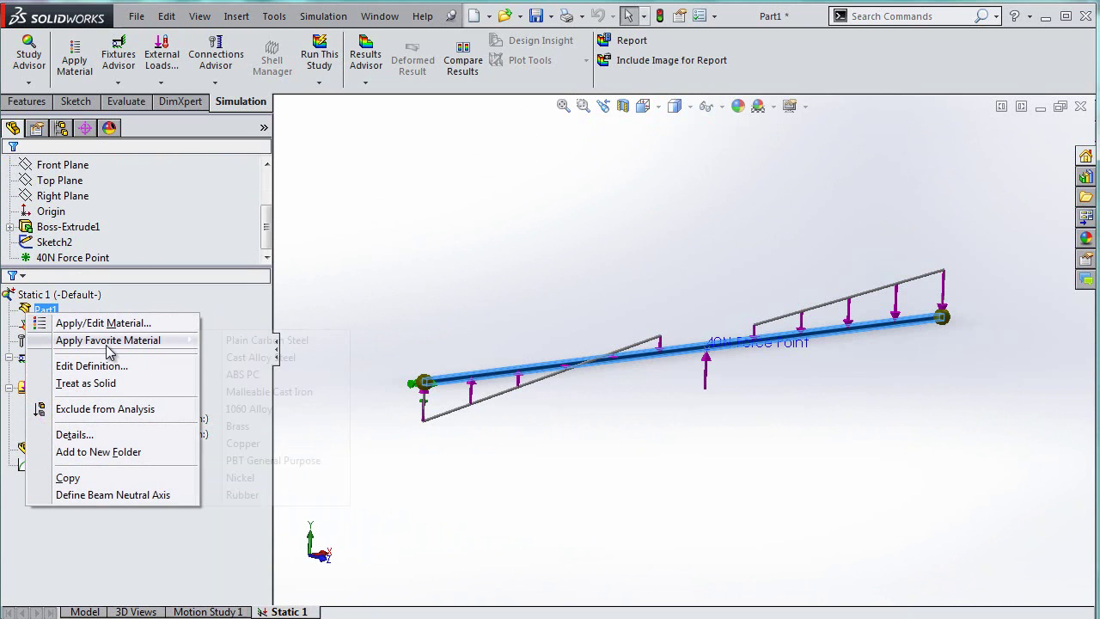
mouse_move(112, 343)
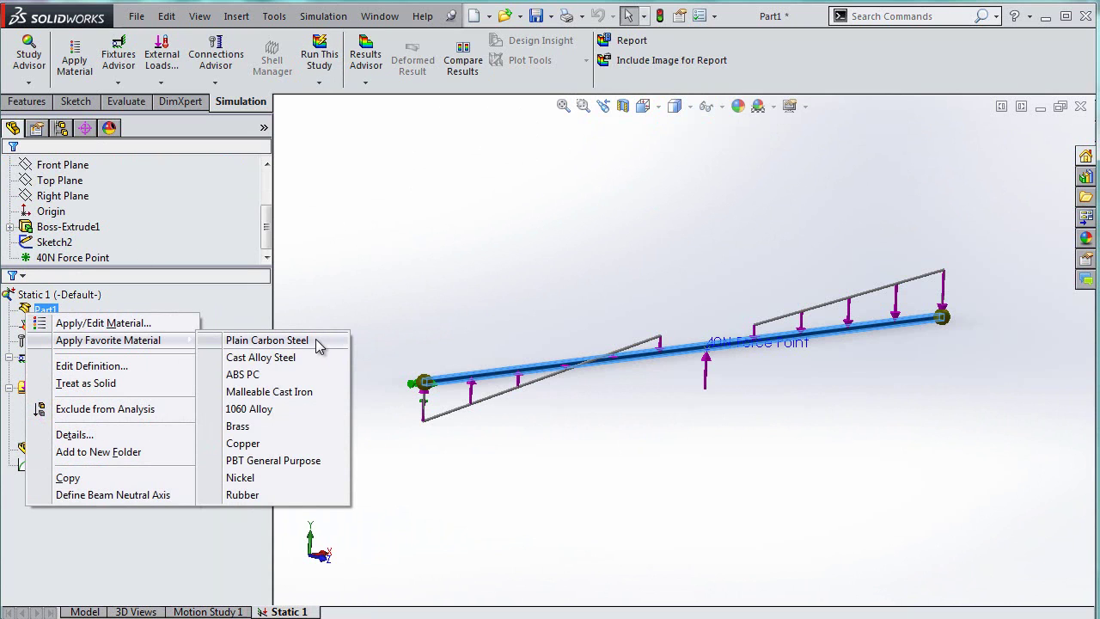
click(267, 340)
click(319, 56)
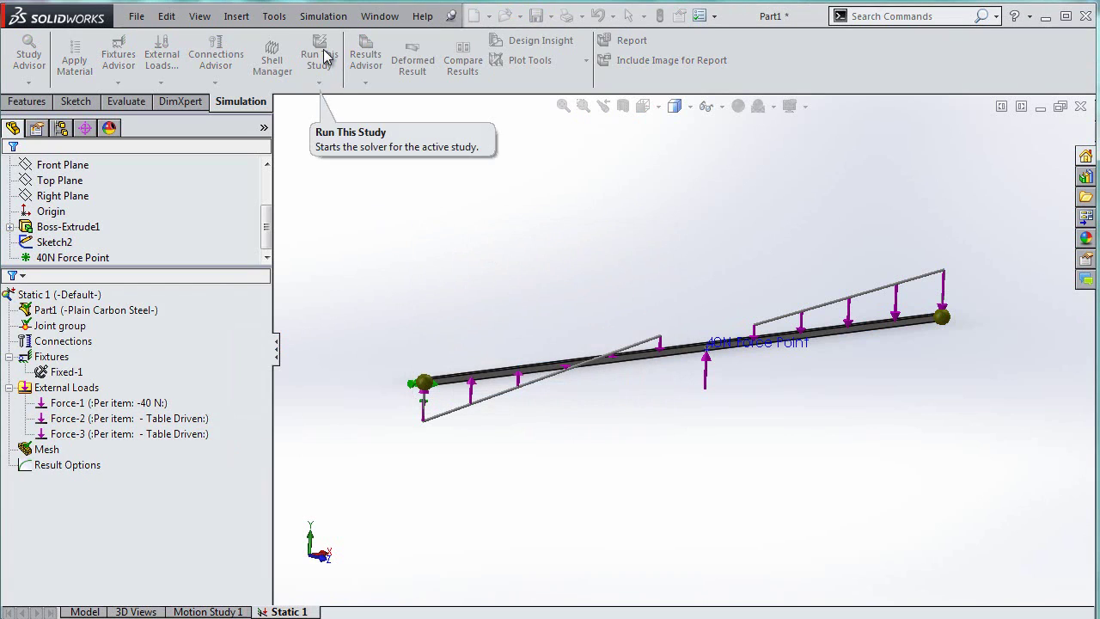
click(47, 449)
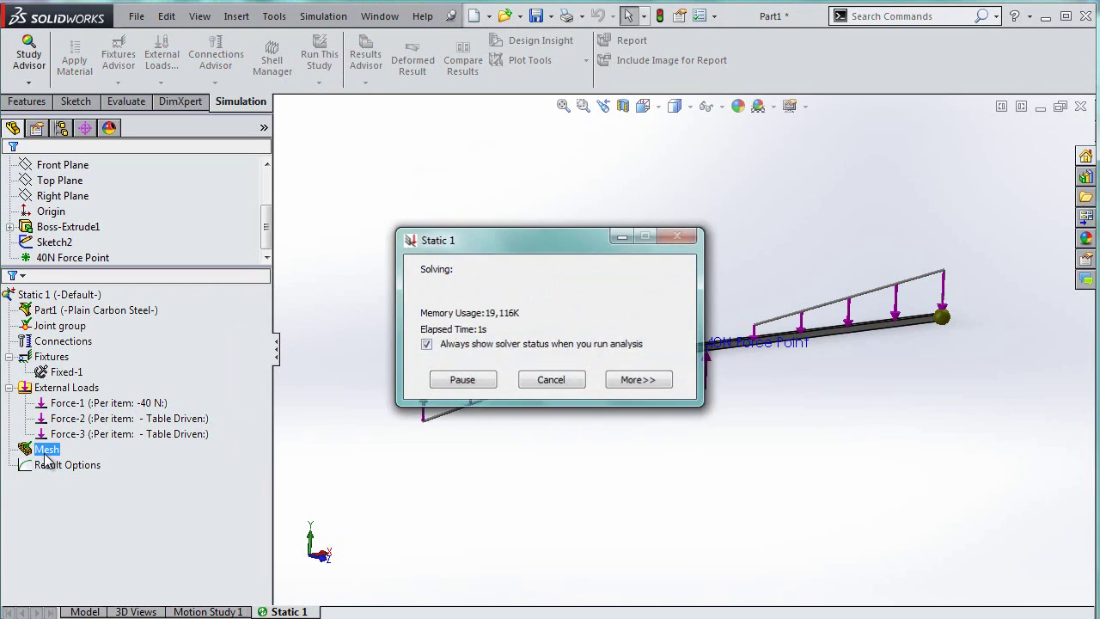
List the reaction force and moment at the beam's fixed left joint in SI units.
right_click(45, 480)
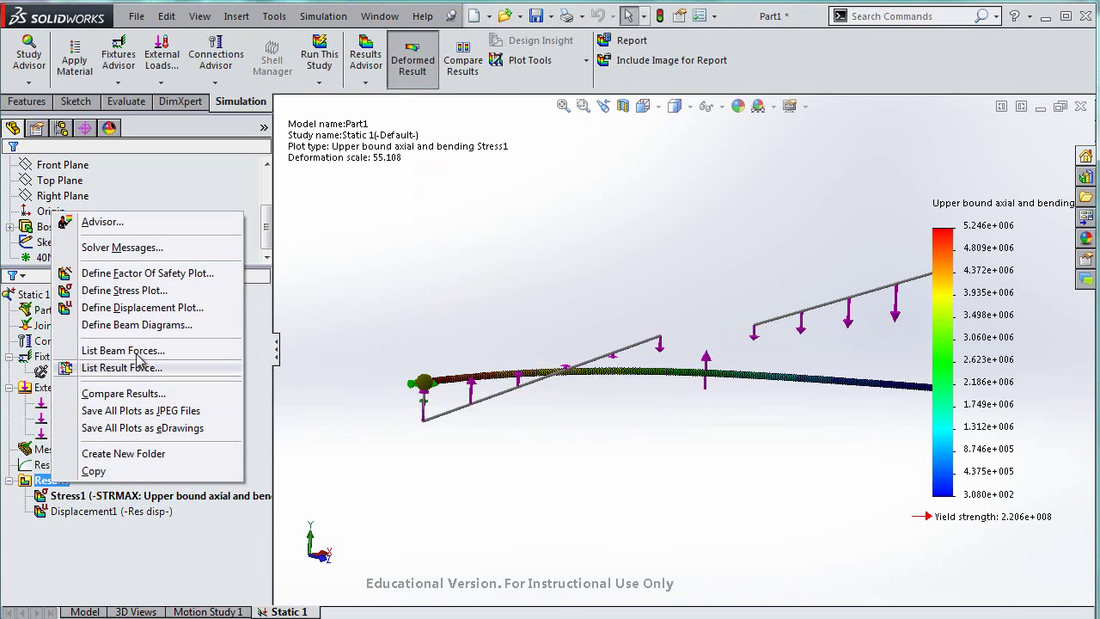
click(140, 367)
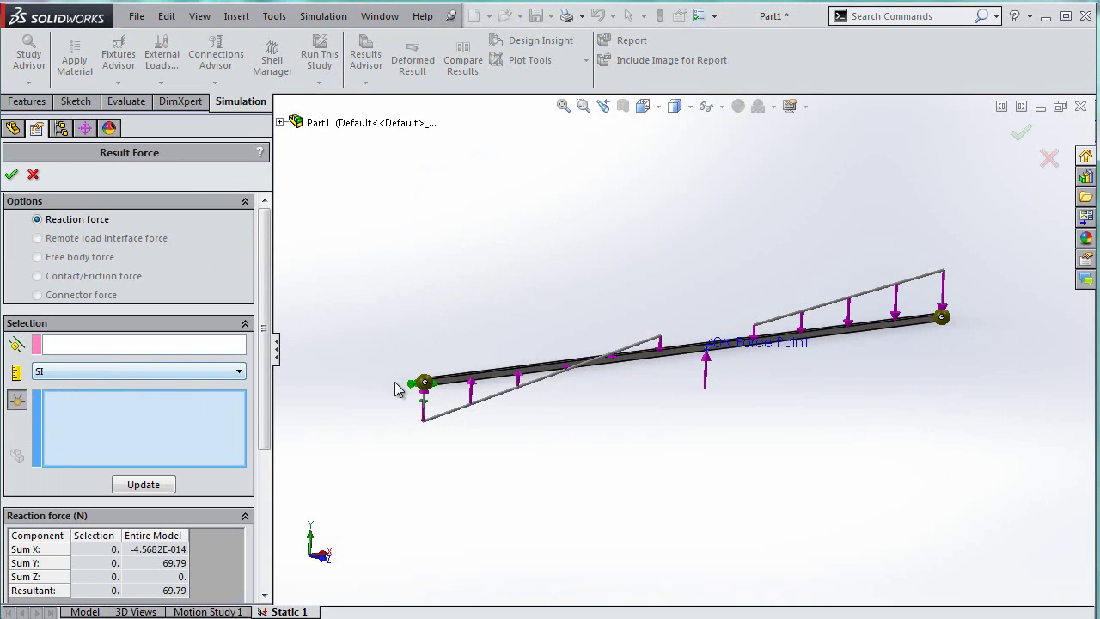
click(424, 382)
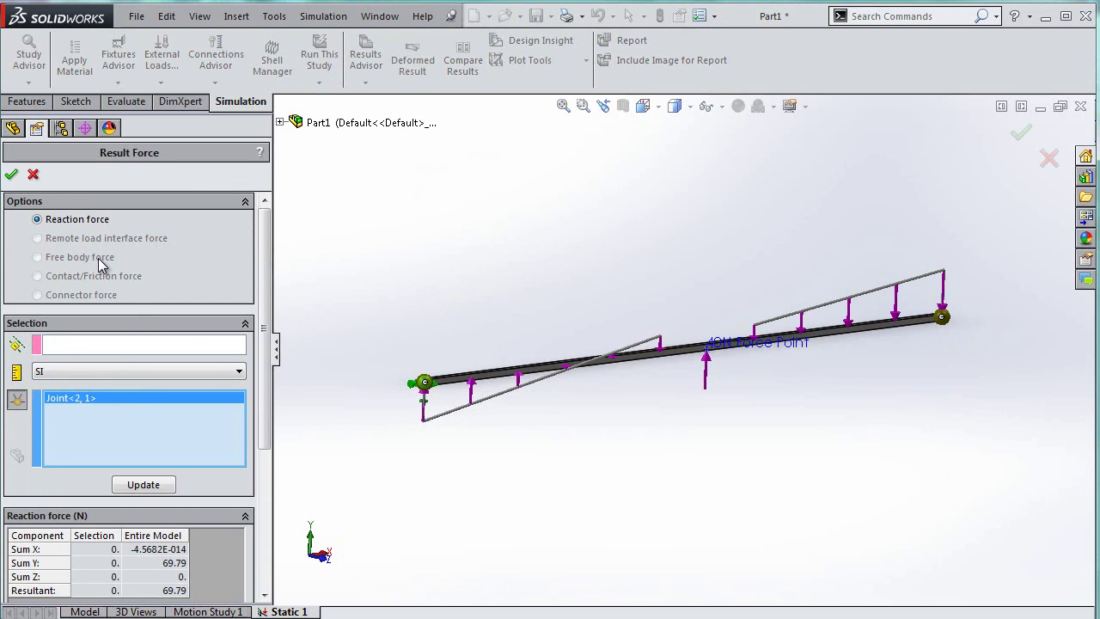
click(165, 487)
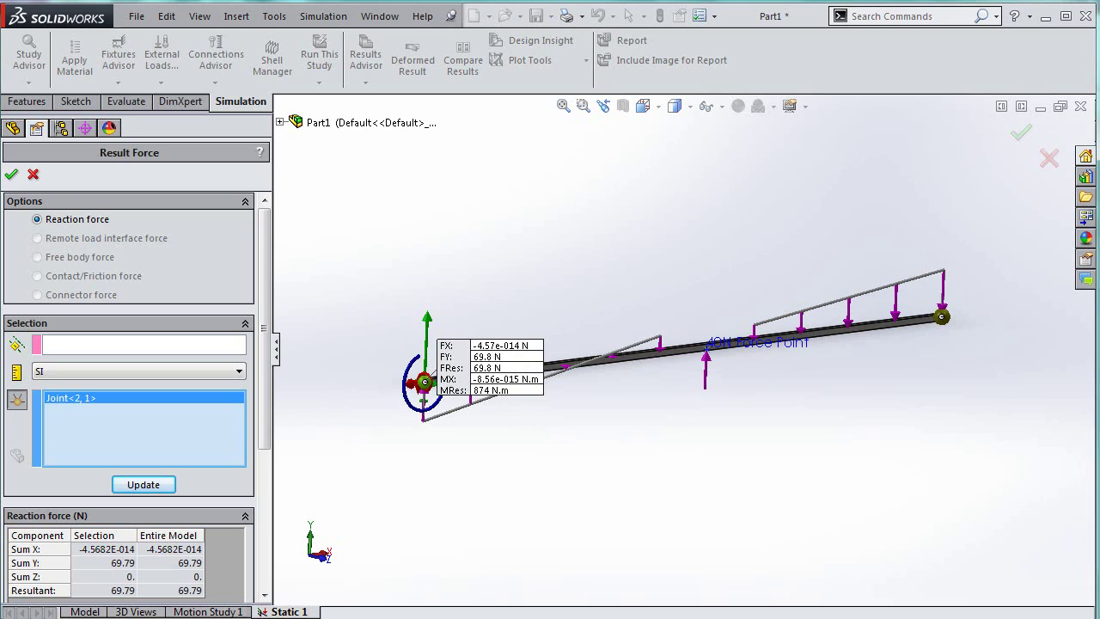
Switch to the TI-89 calculator, clear its entry line and compute the relative reaction force error as (70-69.8)/70.
key(alt+Tab)
click(159, 560)
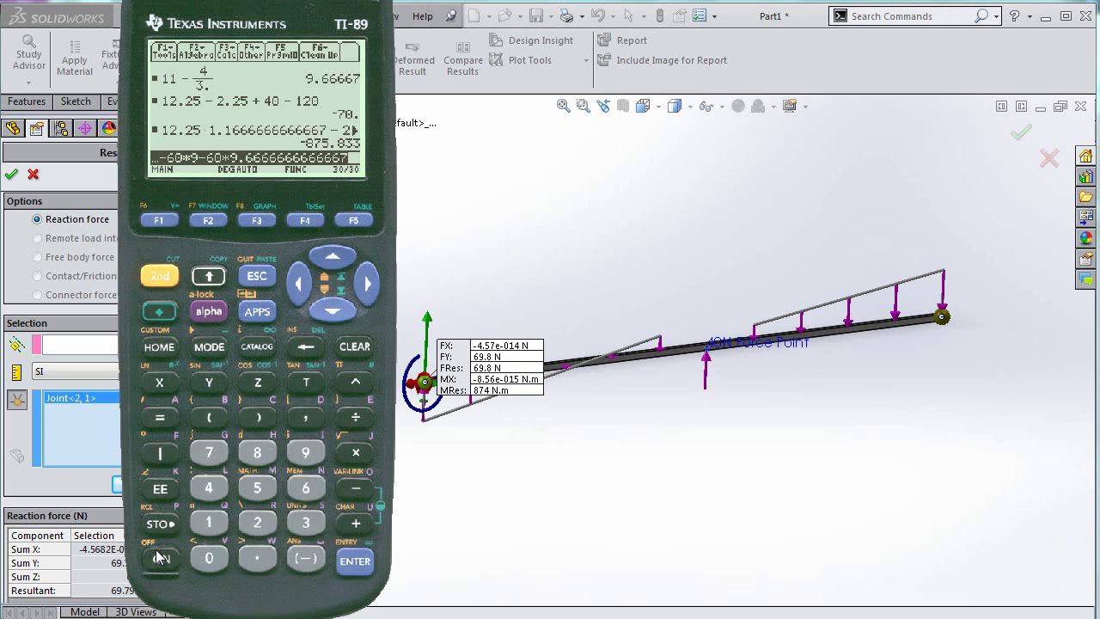
key(Escape)
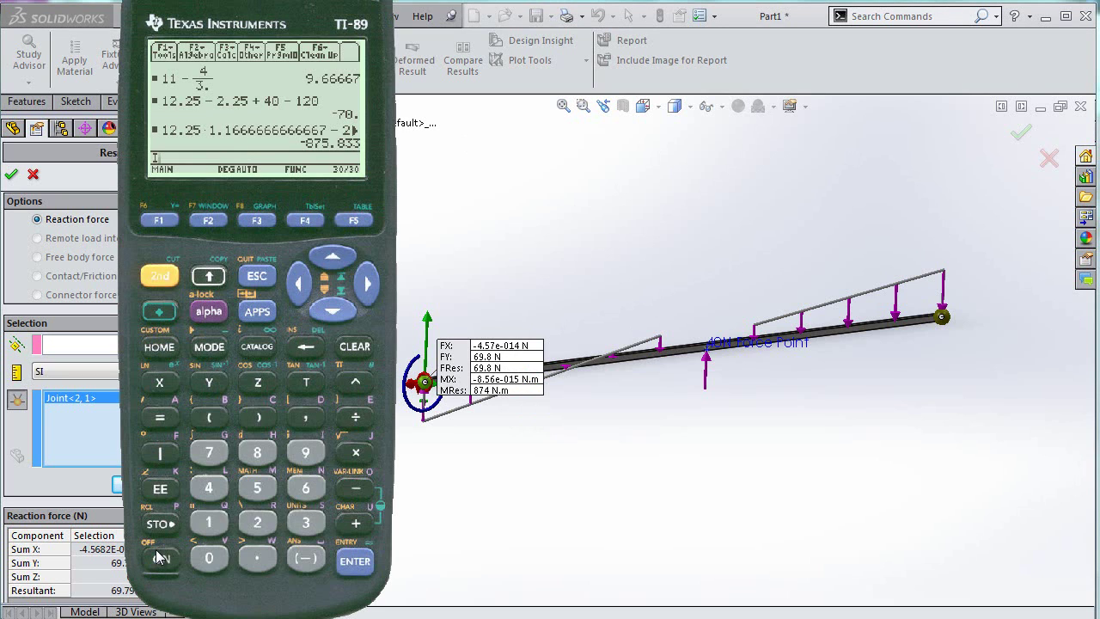
click(211, 425)
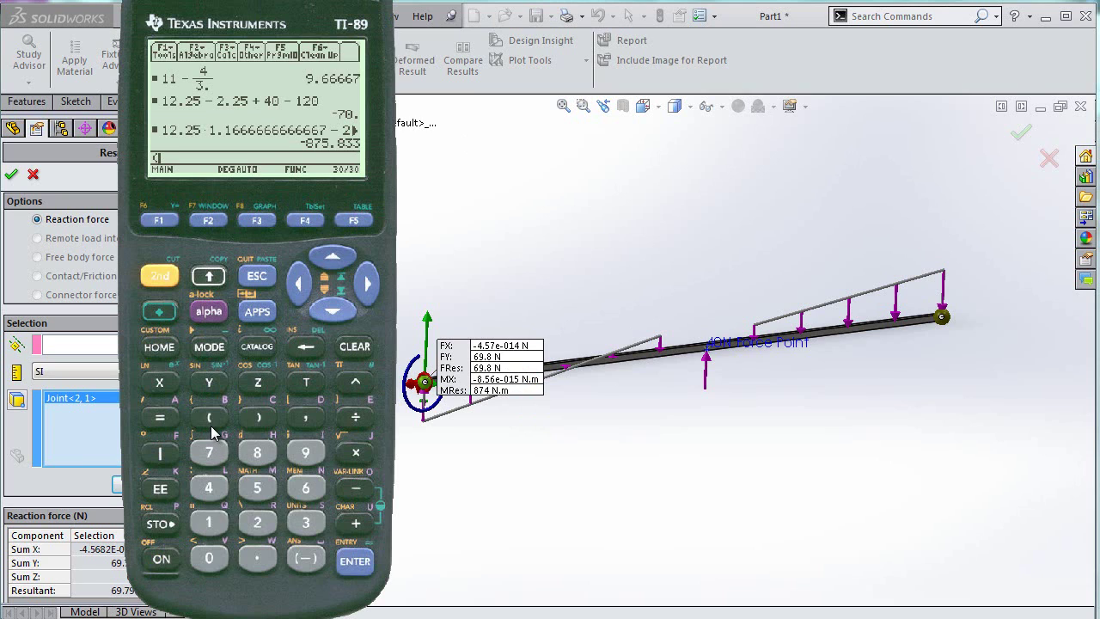
text(70-)
text(69.8)
click(266, 415)
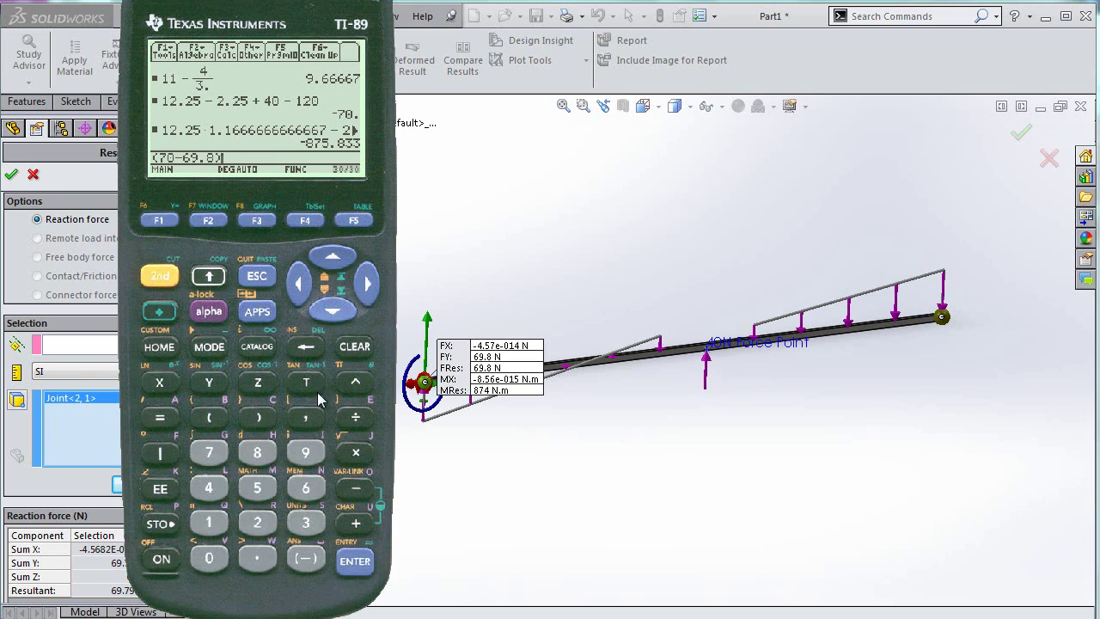
click(356, 418)
text(70)
key(Return)
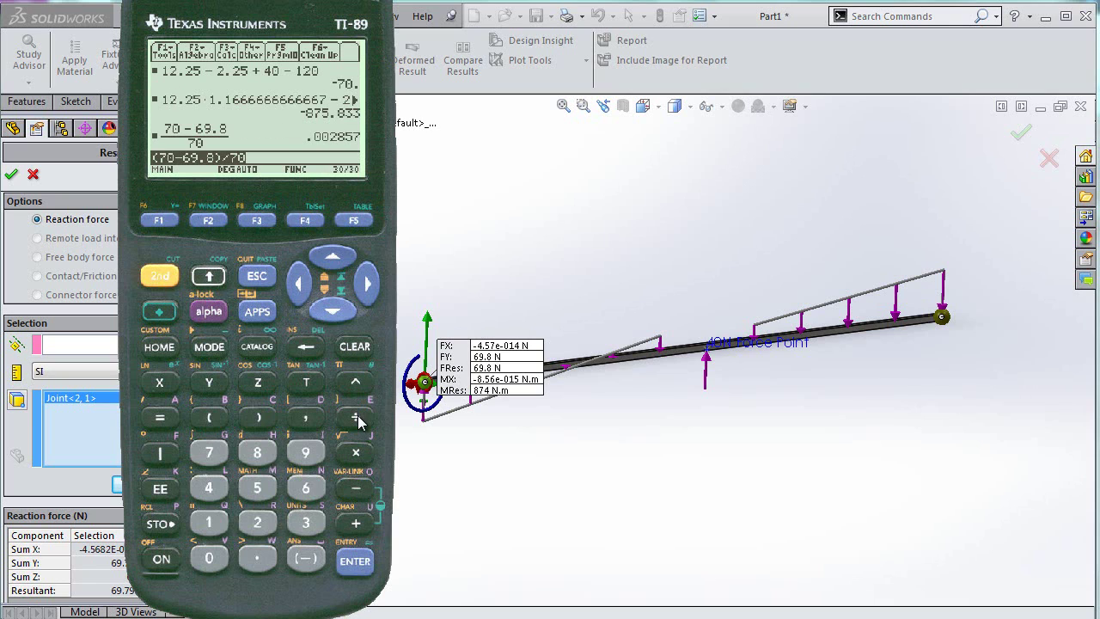
Multiply the relative force error by 100 to express it as a percentage.
click(356, 452)
click(203, 523)
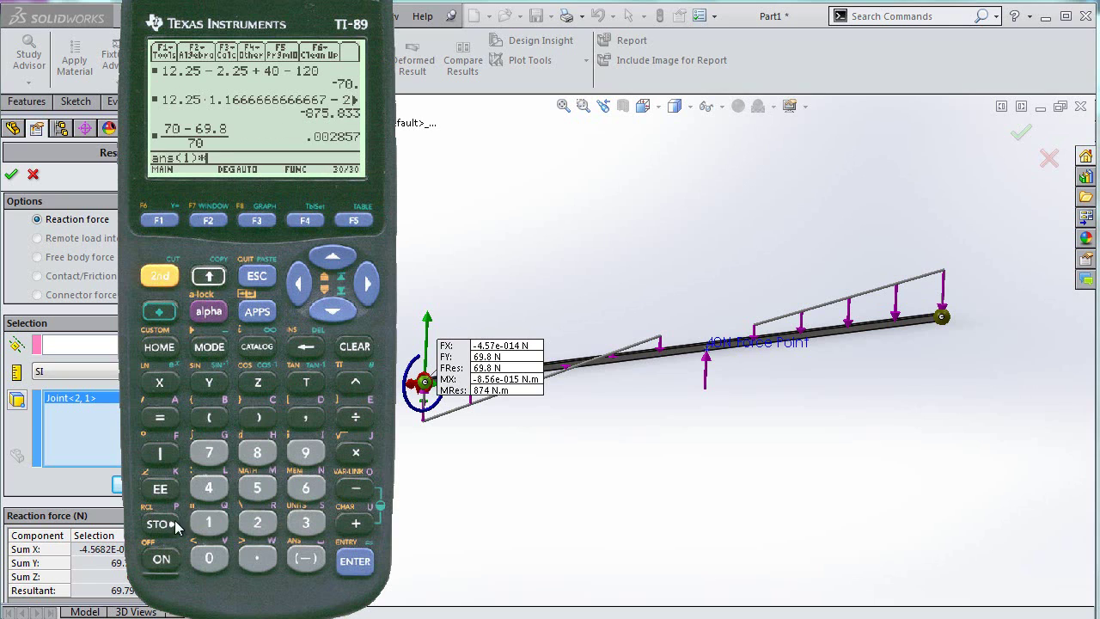
double_click(209, 559)
click(355, 560)
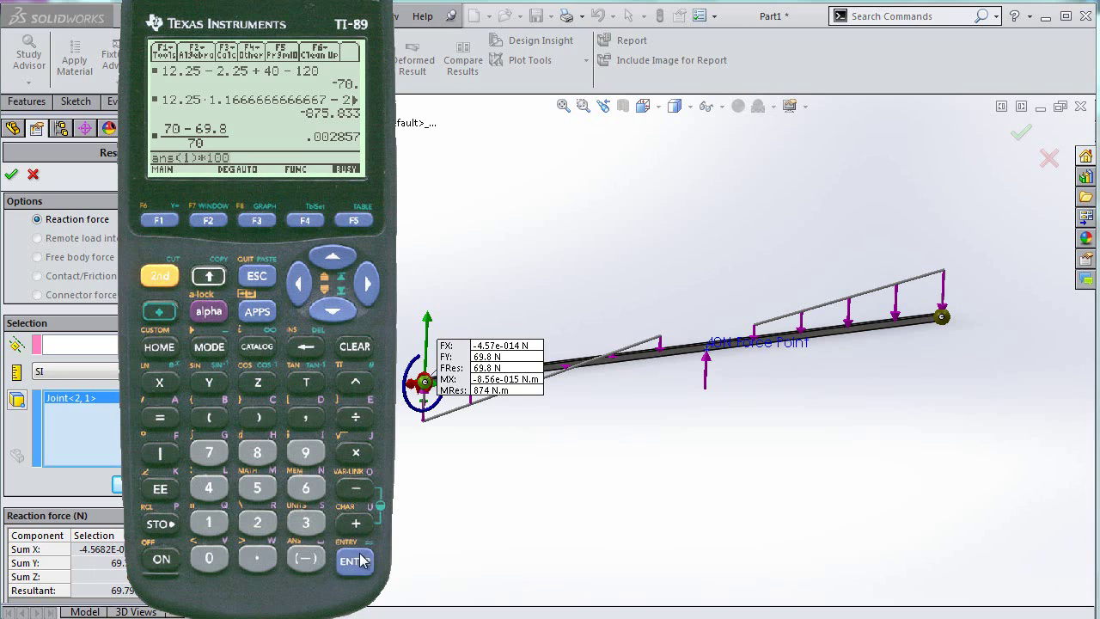
Begin a bracketed expression with the hand-calculated moment of -875.83333333333 recalled from the calculation history.
click(218, 418)
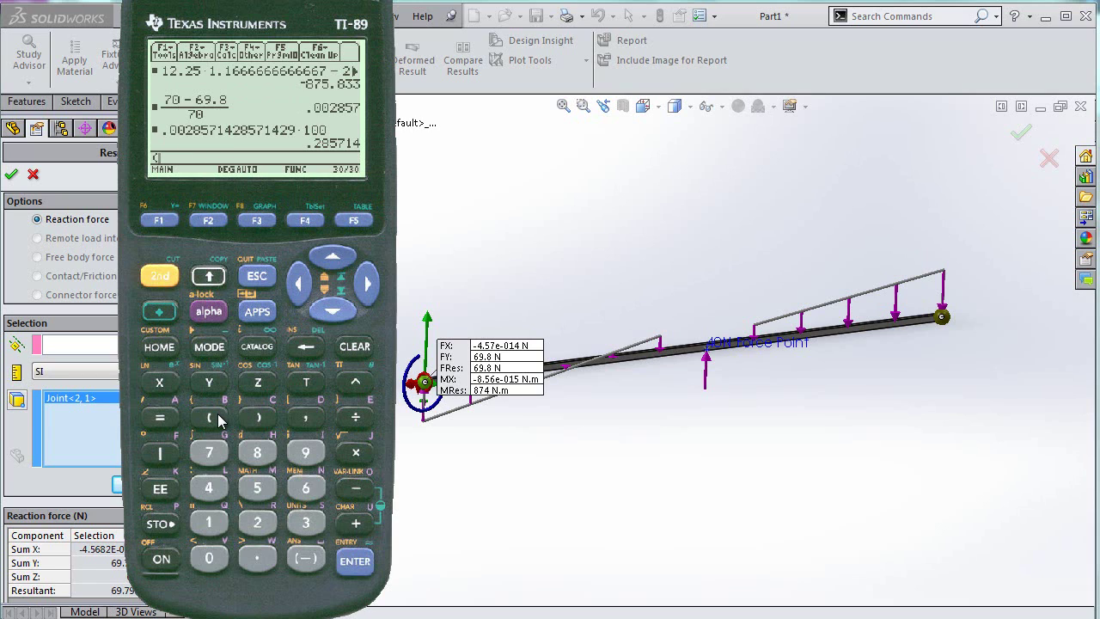
key(BackSpace)
click(217, 419)
key(Up)
key(Up)
key(Up)
key(Up)
key(Up)
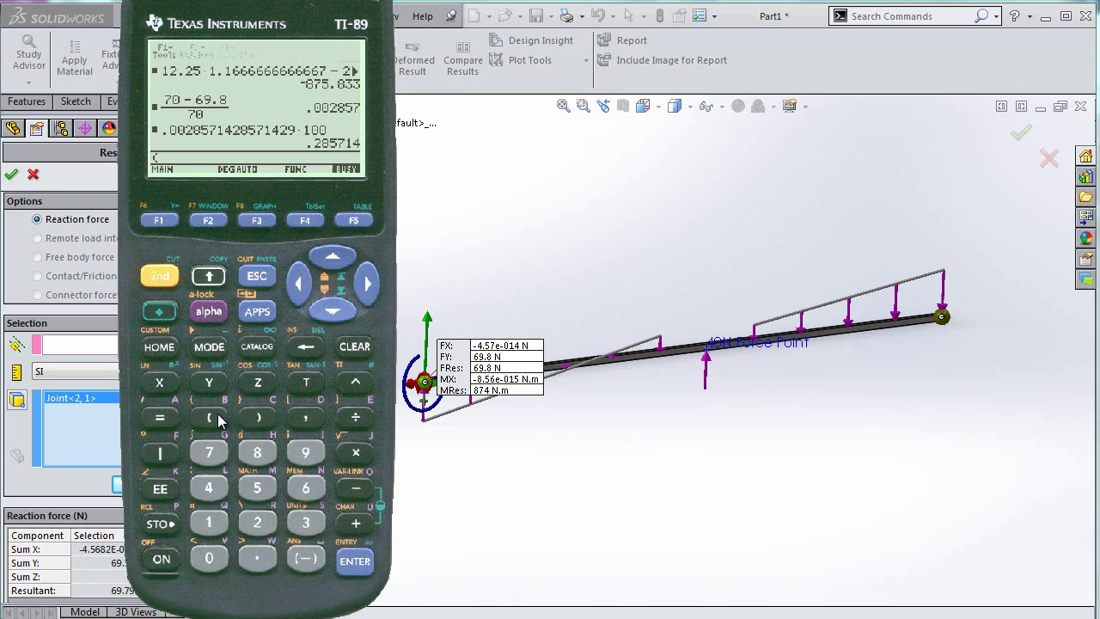
key(Return)
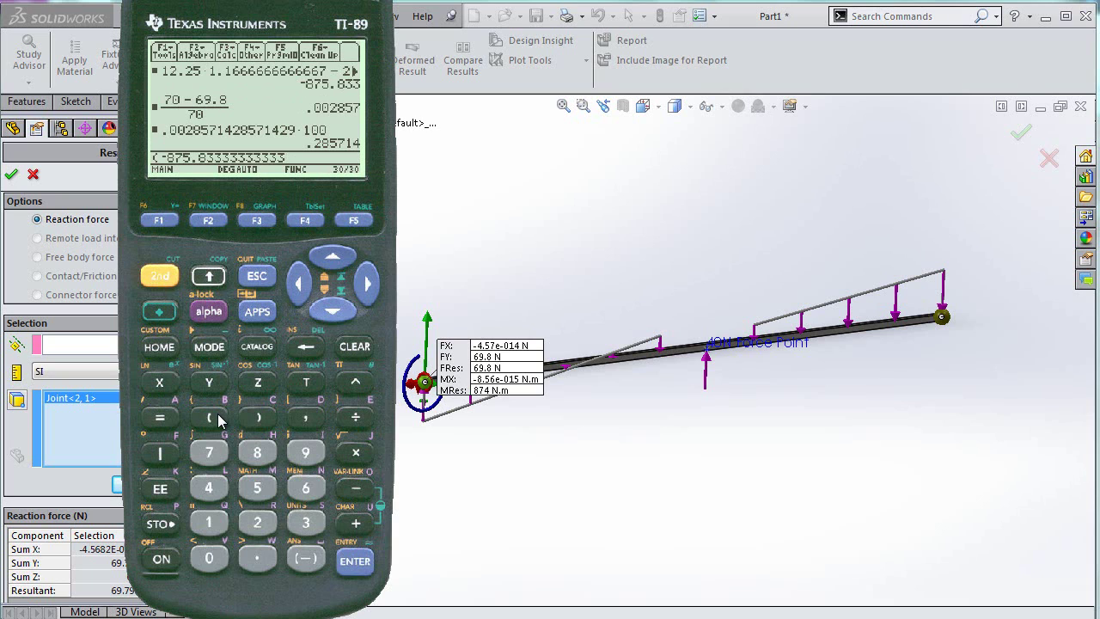
Complete the relative moment error by adding 874, closing the bracket and dividing by the negated hand-calculated moment.
click(353, 524)
text(874)
click(256, 418)
text(/-)
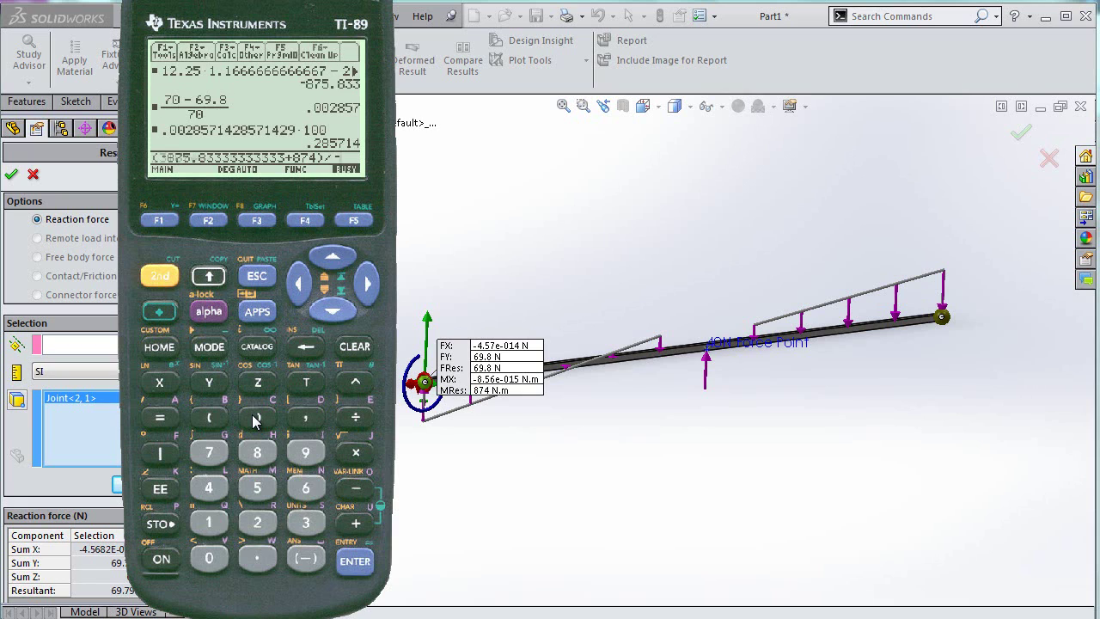
key(Return)
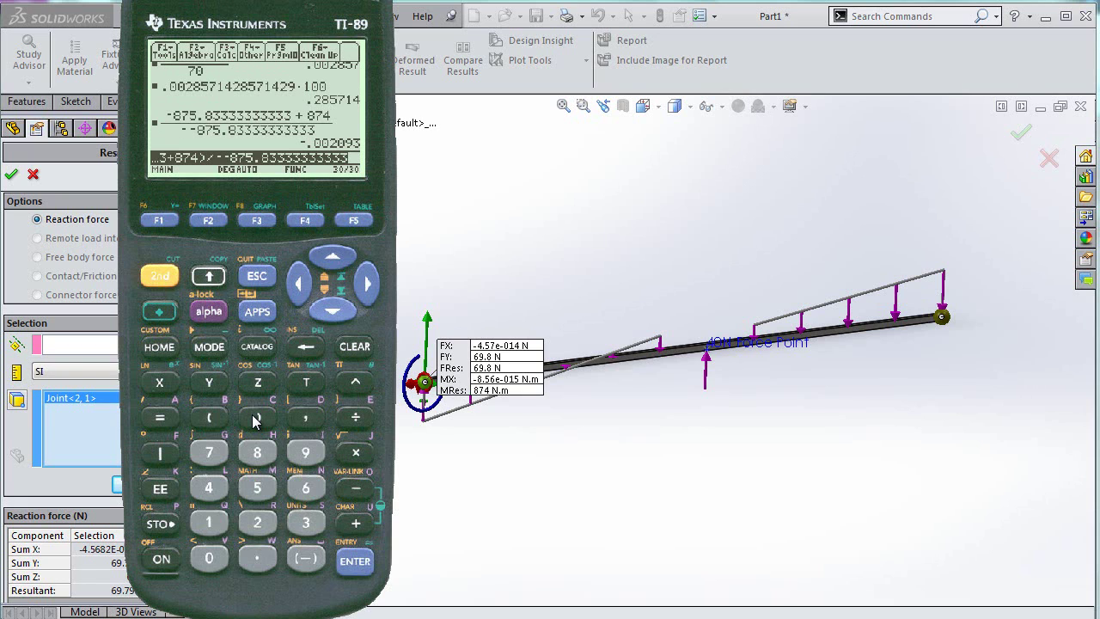
Negate the relative moment error and multiply it by 100 to express it as a percentage.
text(-)
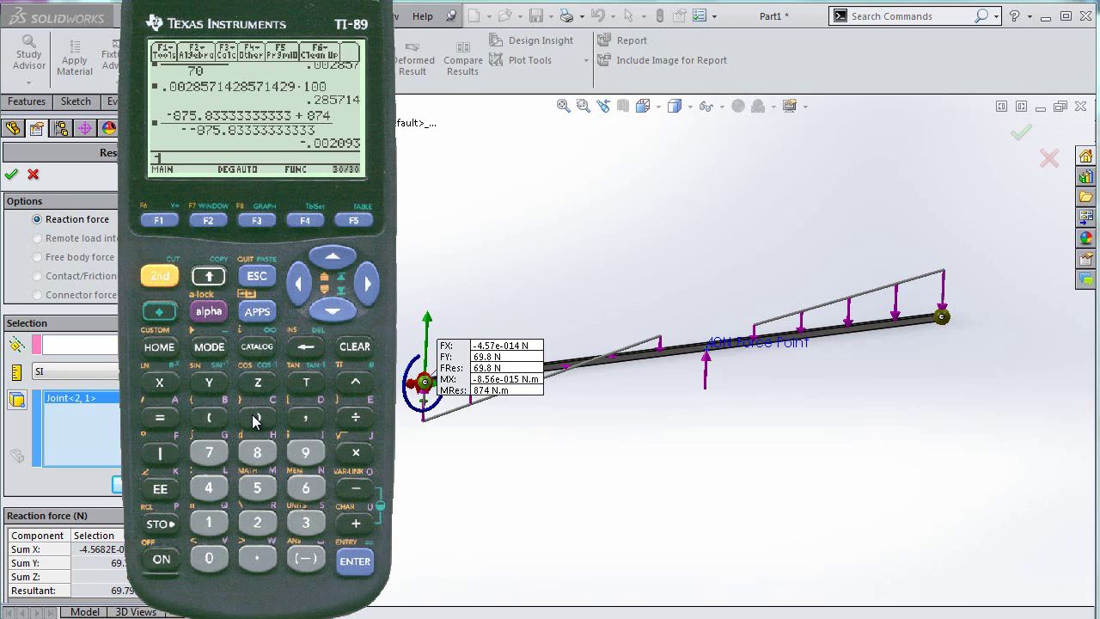
key(Up)
key(Return)
key(Return)
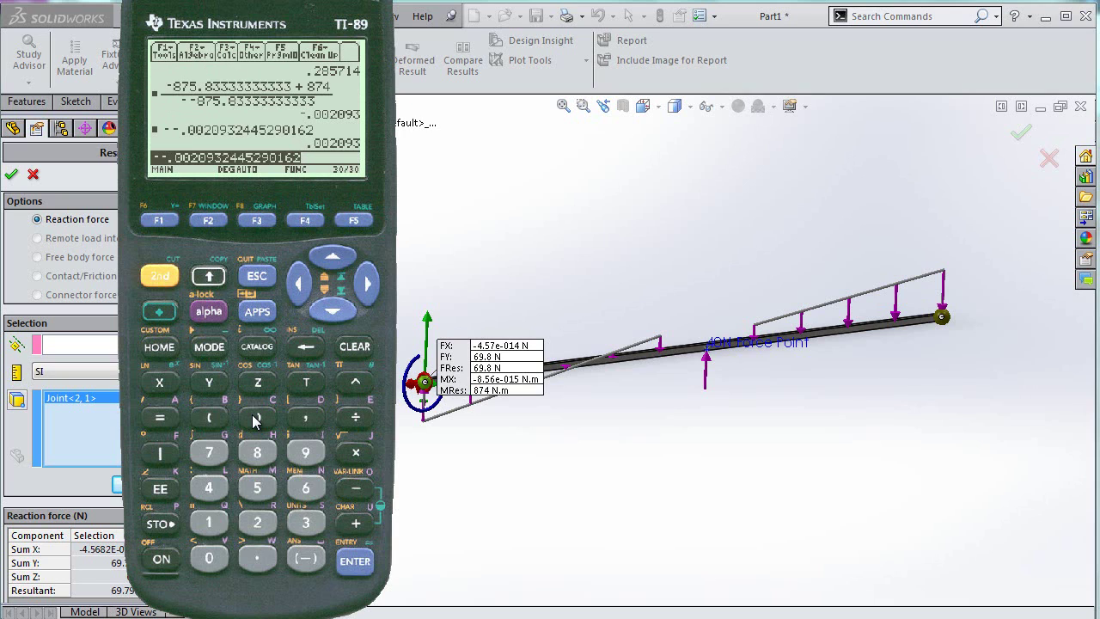
click(365, 455)
text(100)
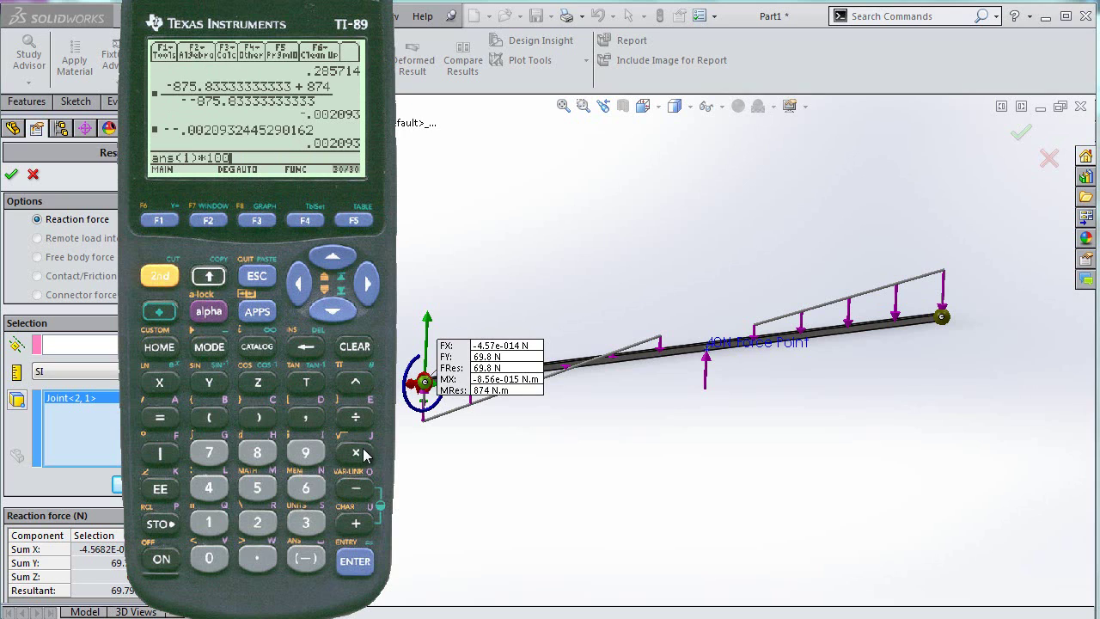
key(Return)
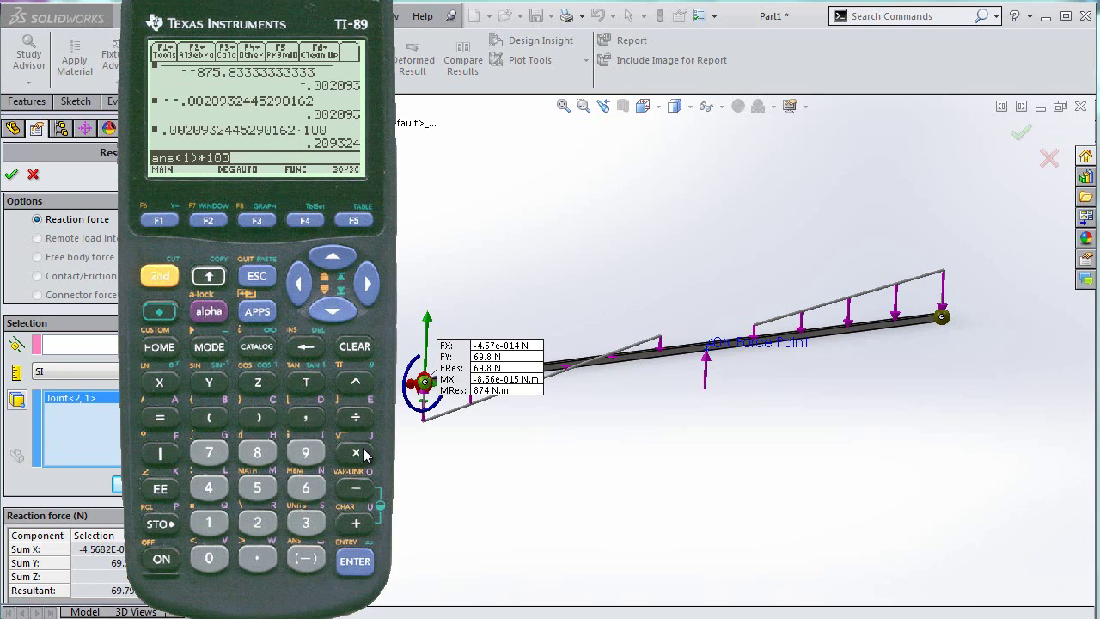